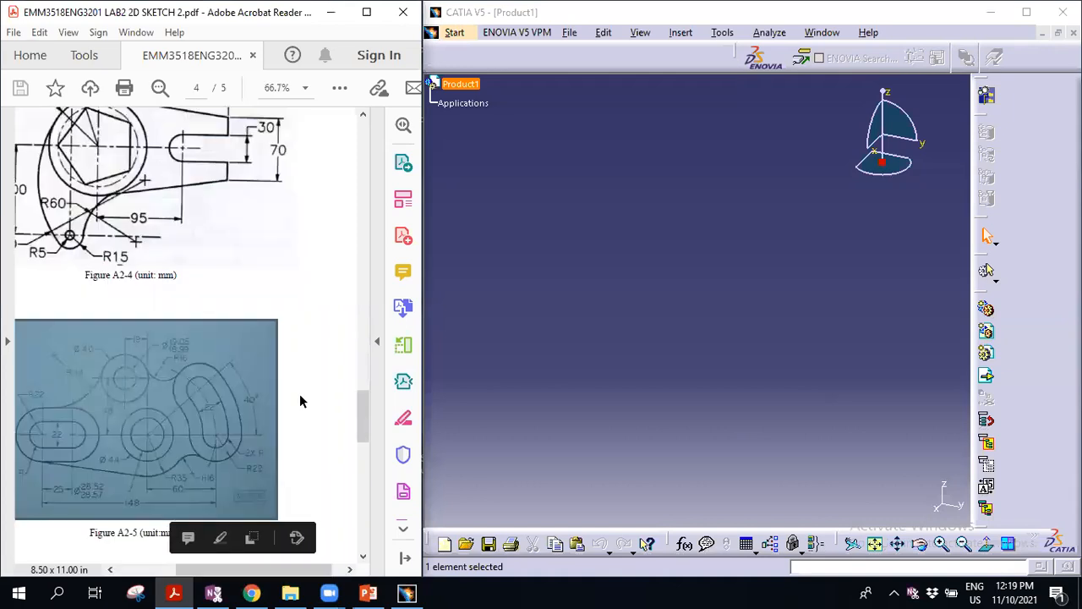
Bring the complete Figure A2-4 drawing into view in the lab sheet PDF
drag(331, 569, 277, 548)
scroll(277, 550, right, 2)
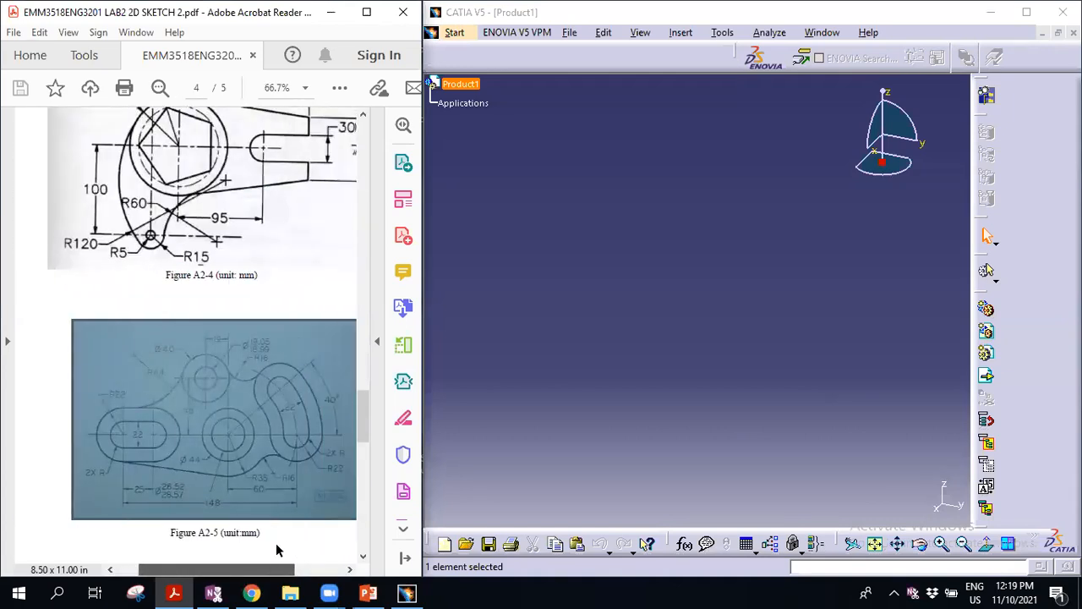
drag(366, 424, 361, 387)
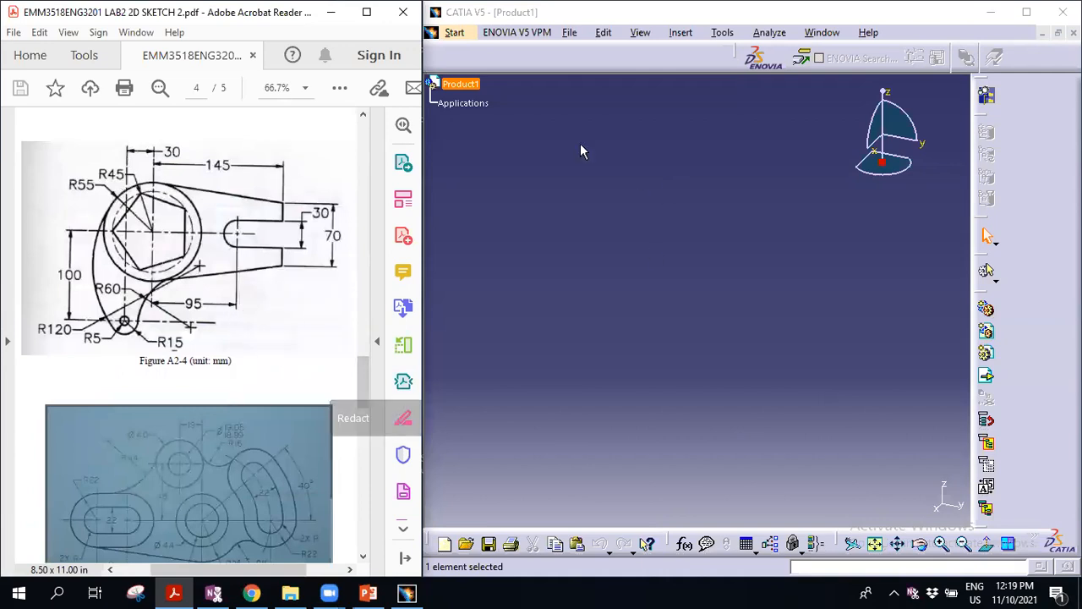
Switch to CATIA and start a new part in the Part Design workbench under Mechanical Design
click(463, 36)
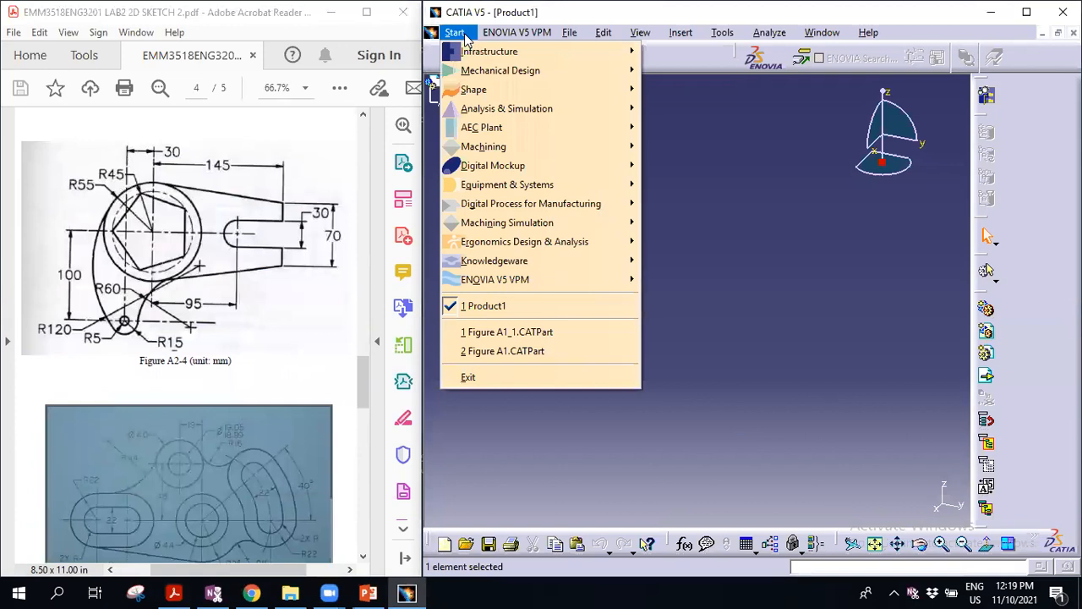
mouse_move(525, 72)
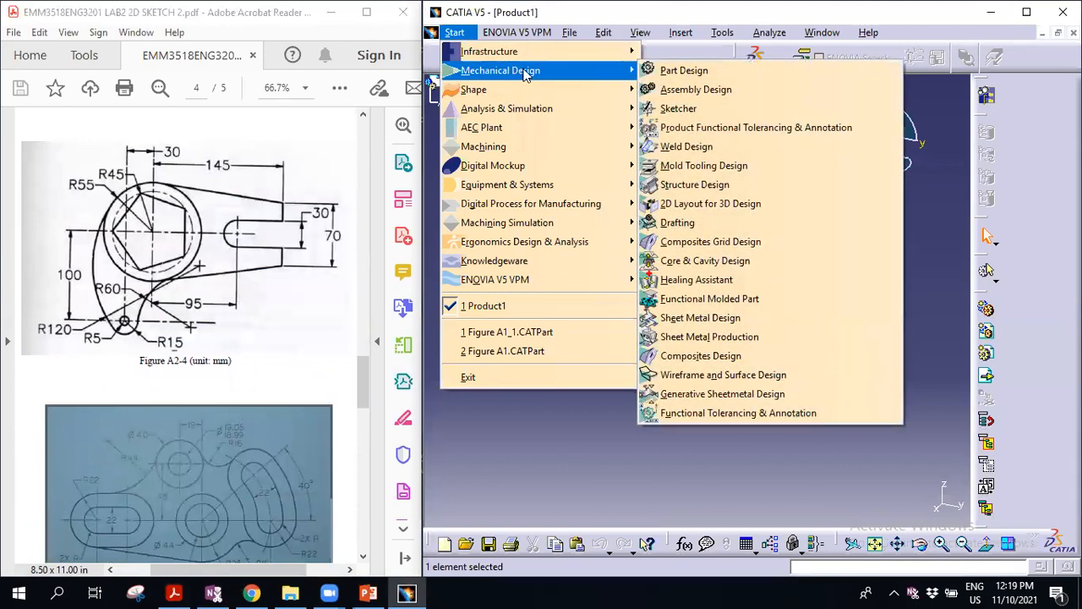
click(689, 70)
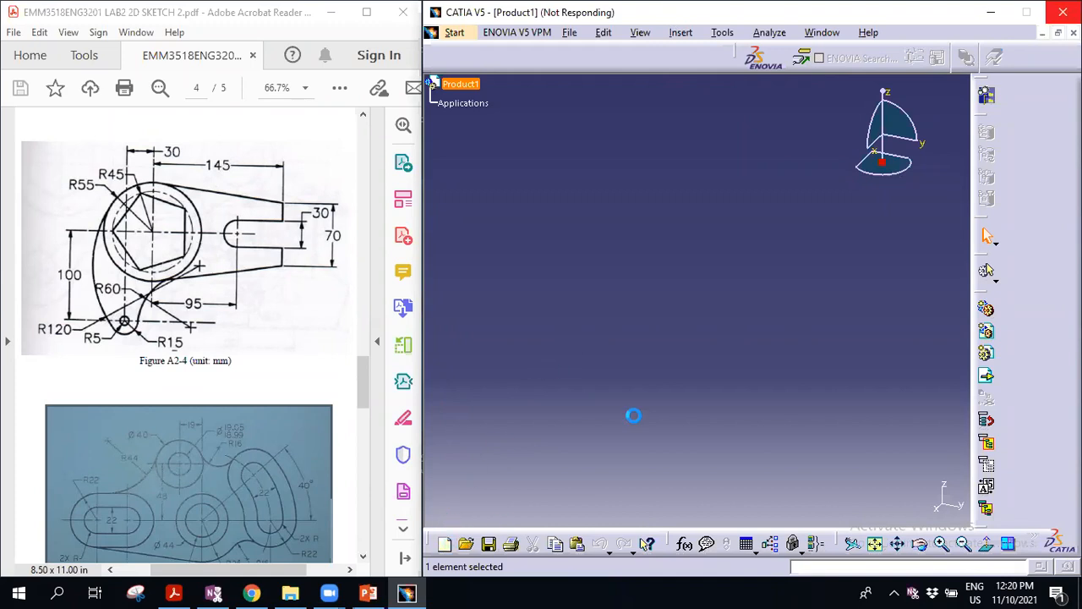
Switch to PowerPoint and close the open presentation
key(alt+Tab)
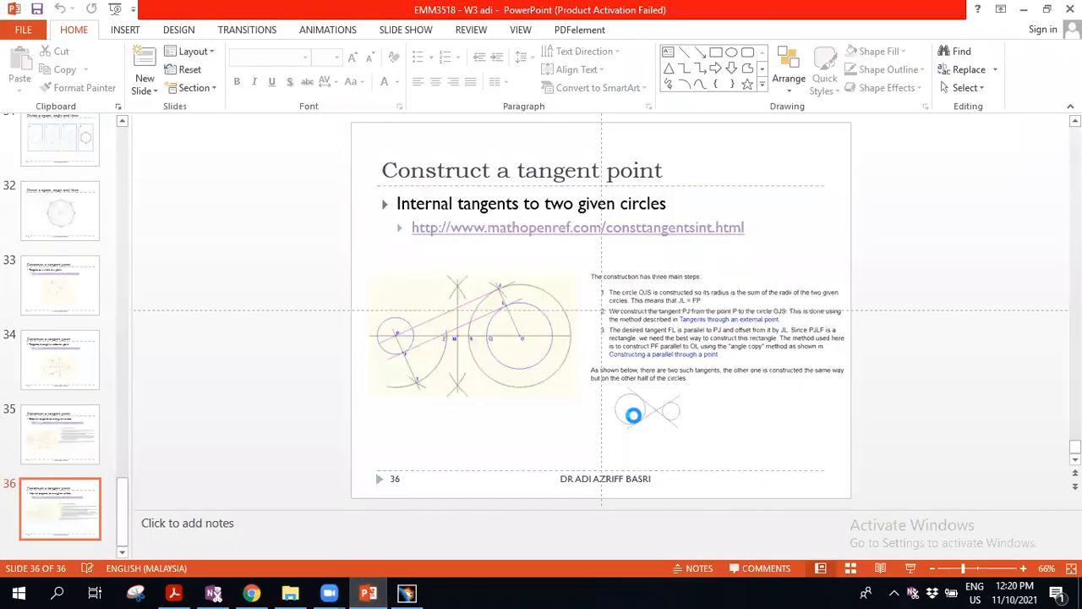
key(alt+F4)
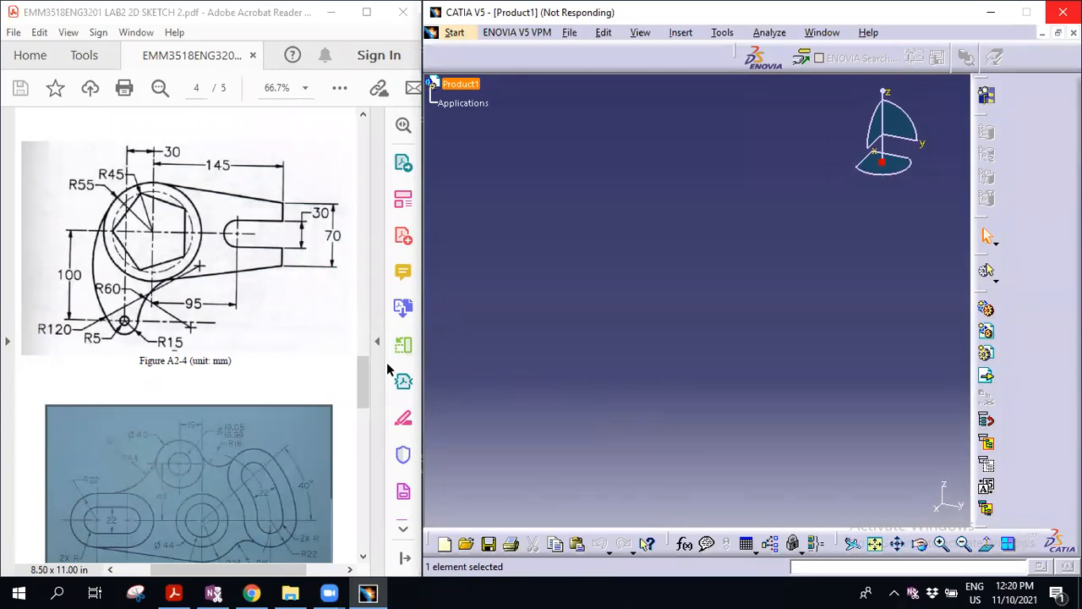
Review Figures A2-3 and A2-4 in the lab sheet PDF, returning to Figure A2-4
click(333, 373)
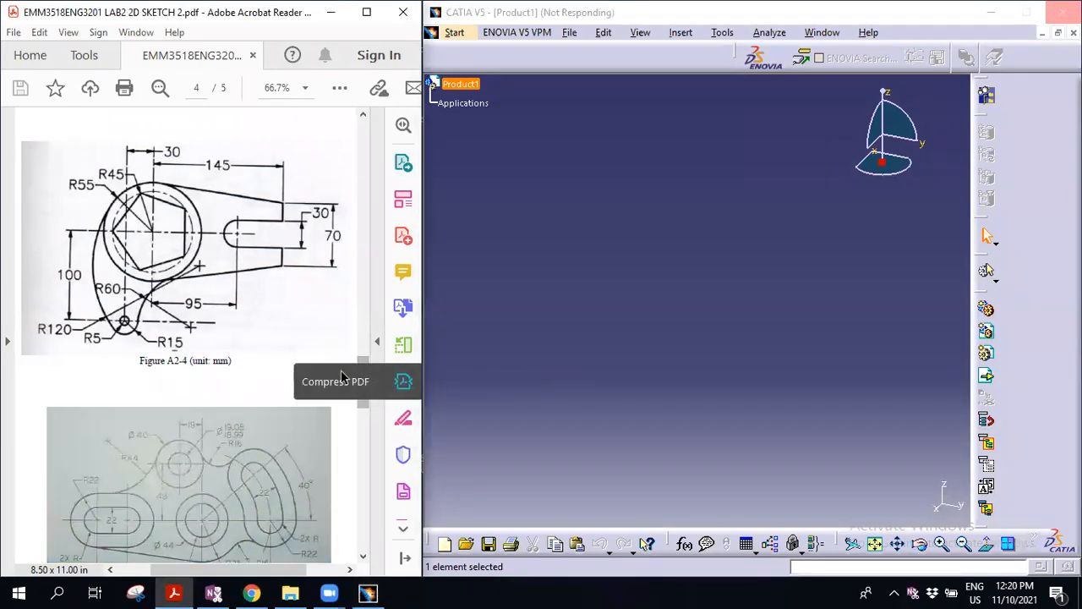
drag(236, 362, 213, 360)
drag(364, 389, 363, 364)
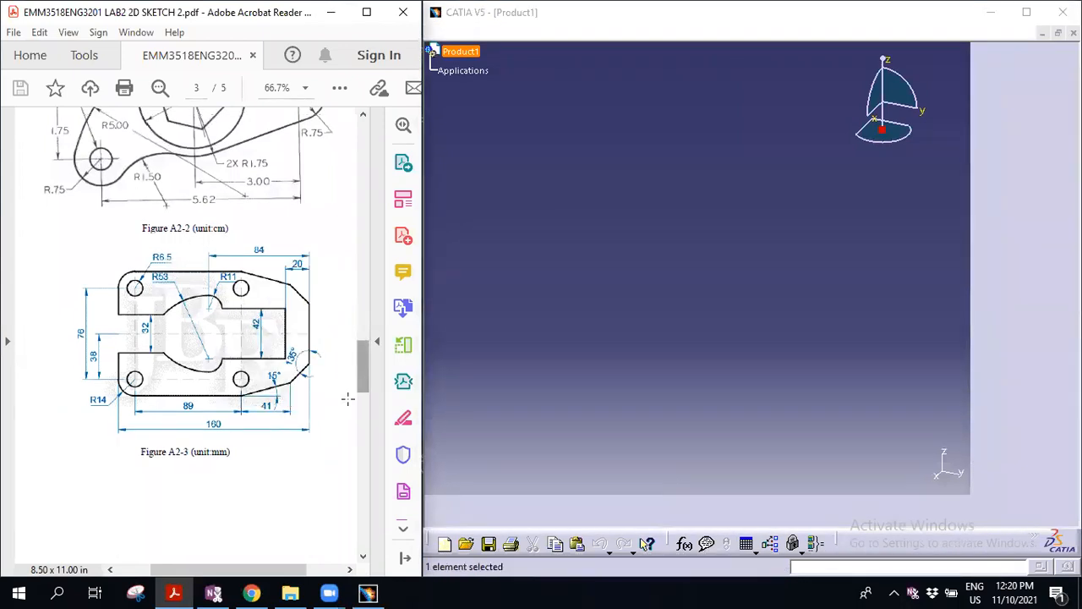
drag(362, 382, 362, 391)
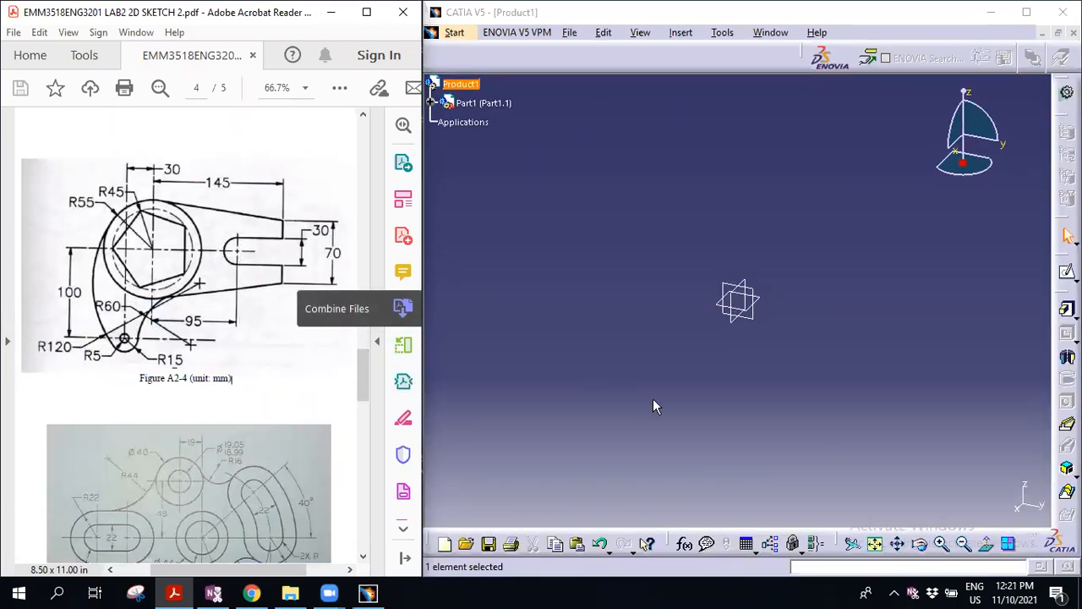
Set the length unit to Millimeter (mm) in the Parameters and Measure options
click(723, 34)
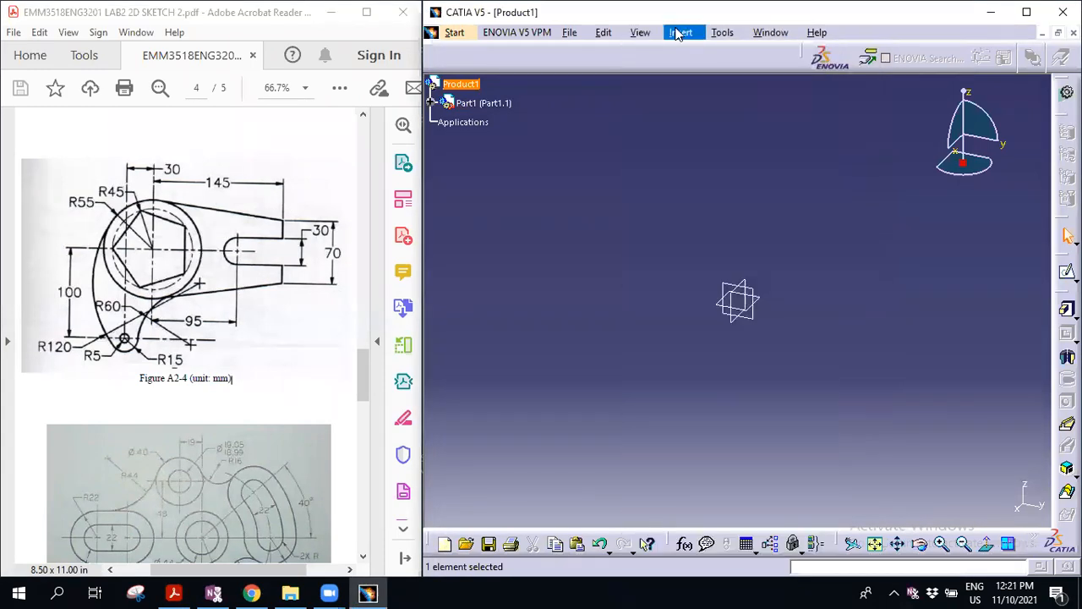
click(721, 33)
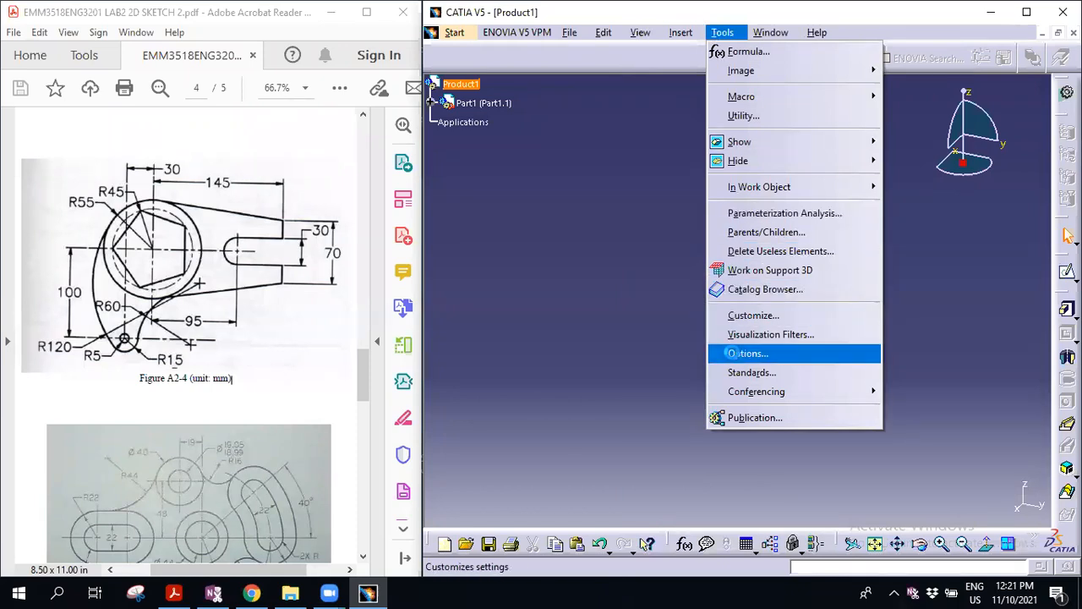
click(747, 353)
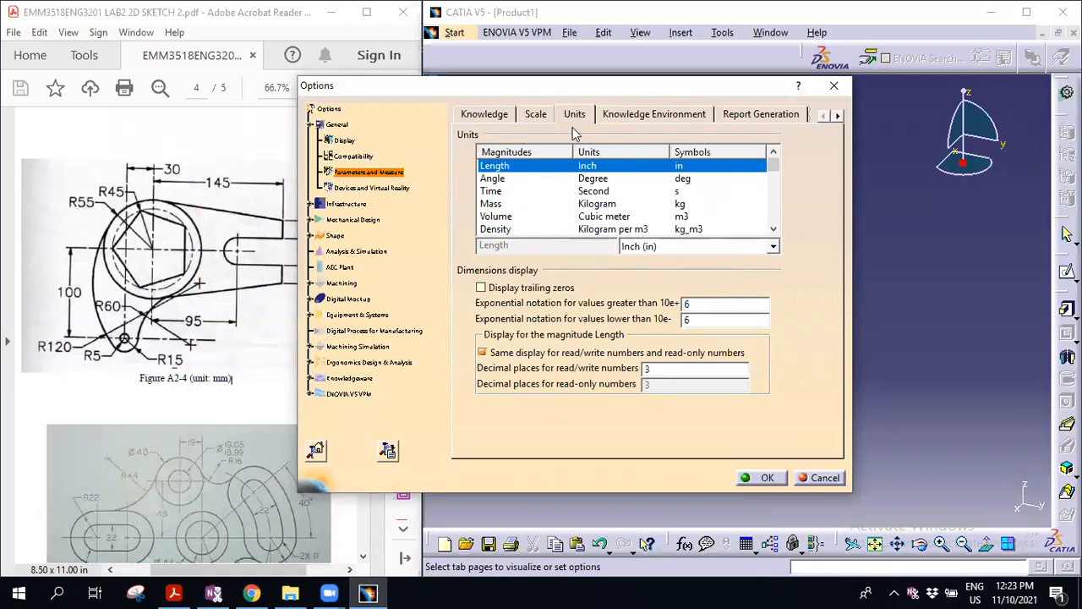
click(770, 245)
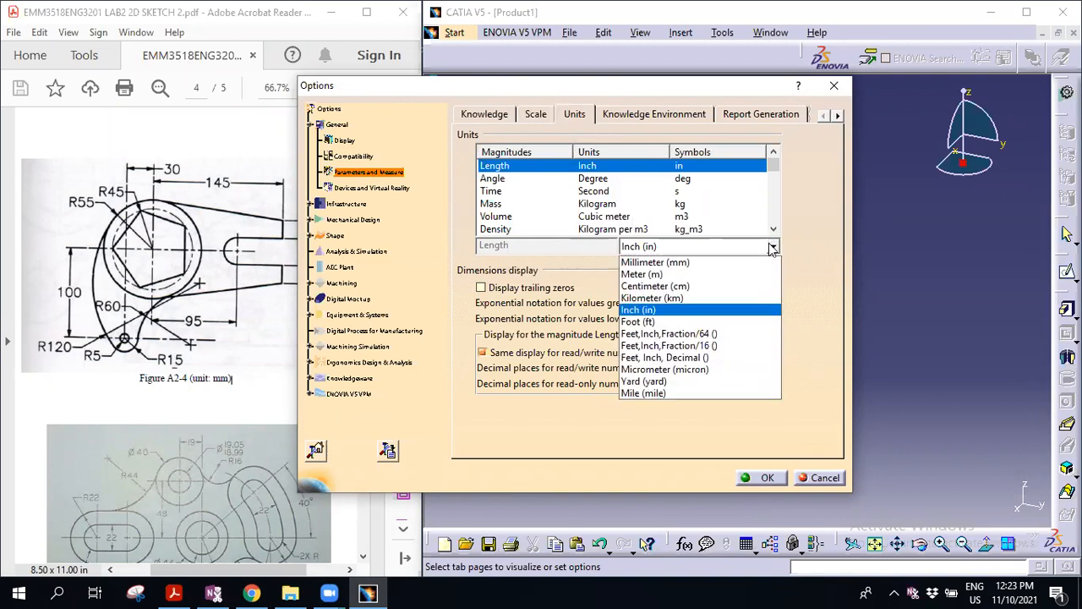
click(752, 264)
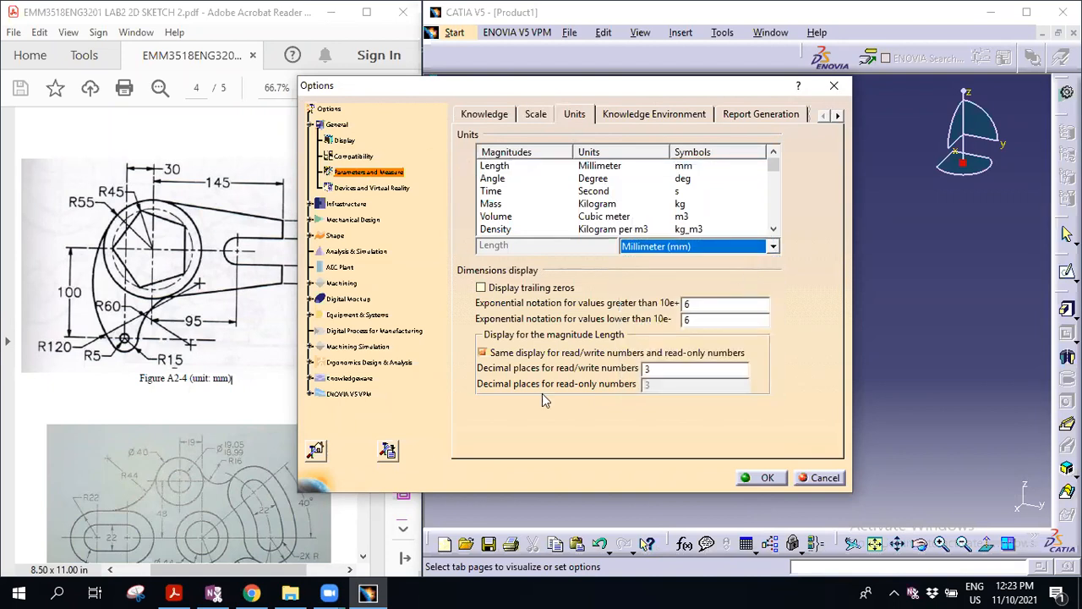
click(764, 480)
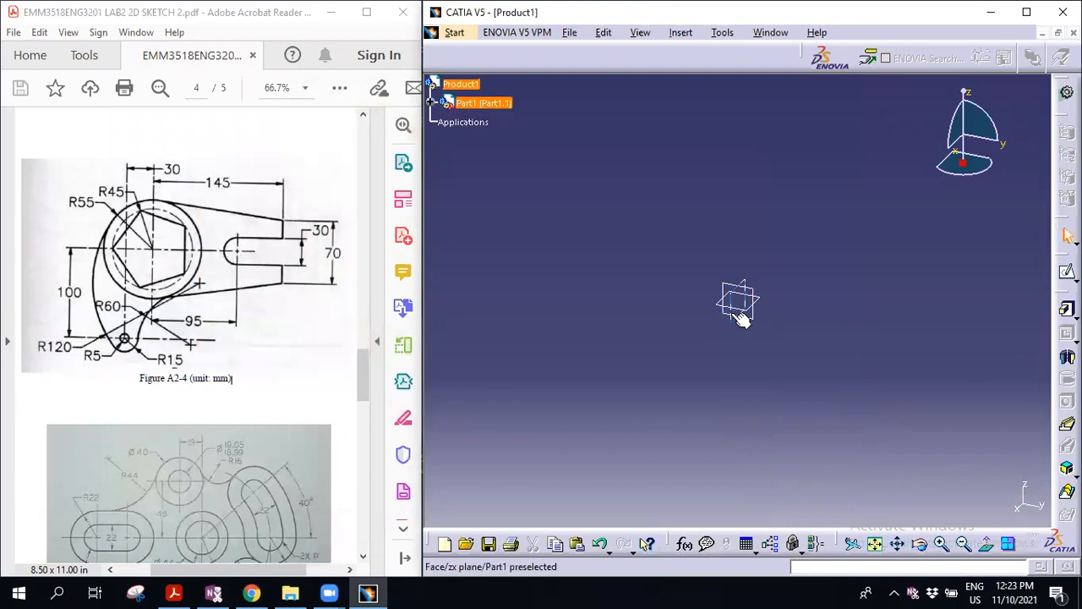
Start a new sketch on the part's xy plane
click(765, 304)
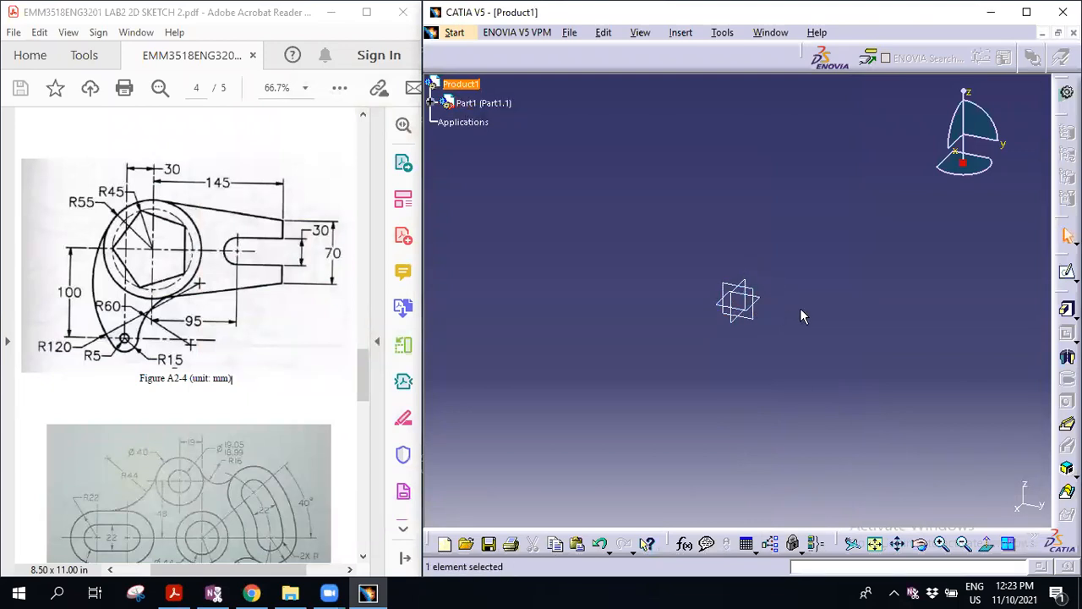
click(757, 297)
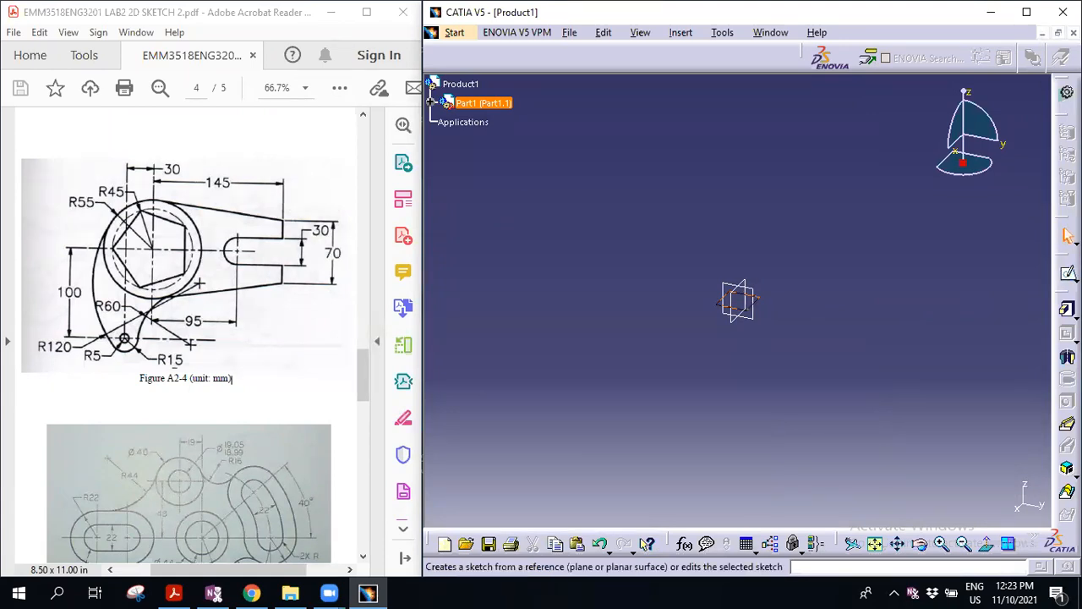
click(1068, 273)
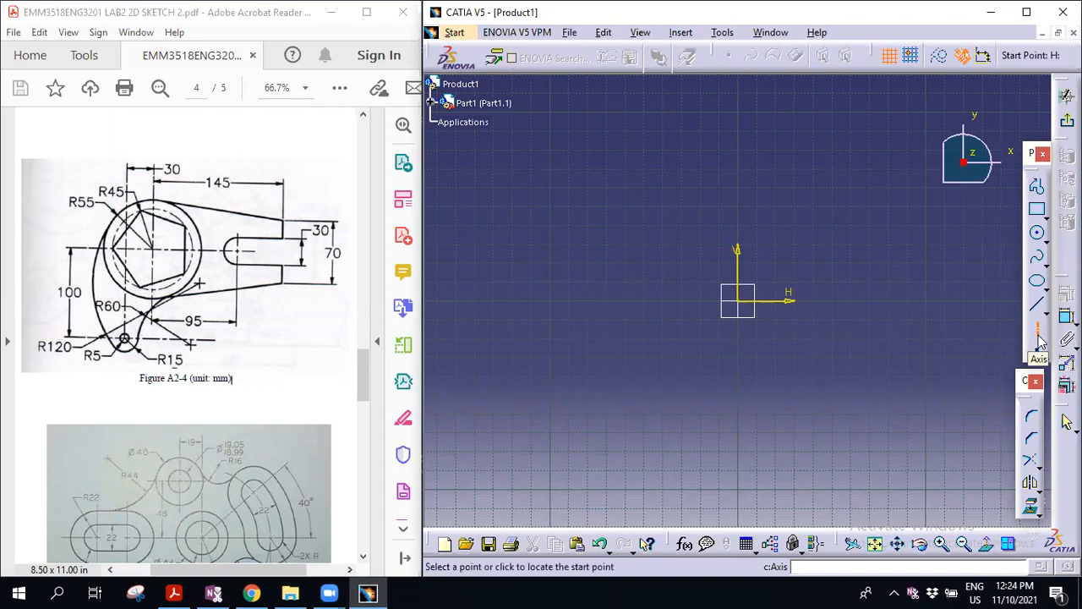
Draw a horizontal and a vertical axis through the sketch origin, the horizontal one ending about 109 mm right of it
click(605, 300)
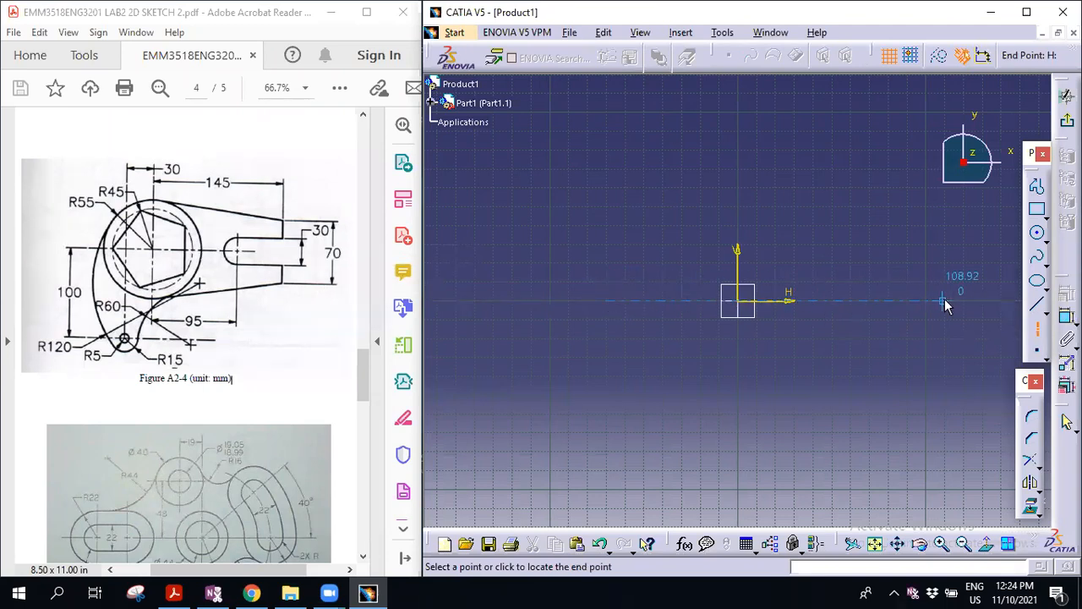
click(945, 303)
click(1037, 328)
click(737, 132)
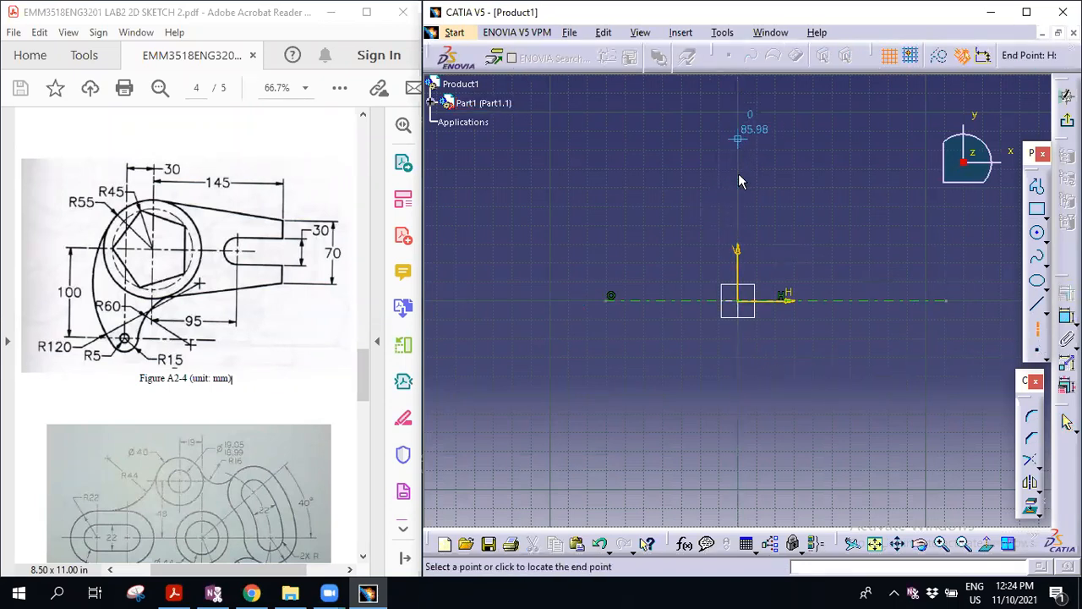
click(738, 472)
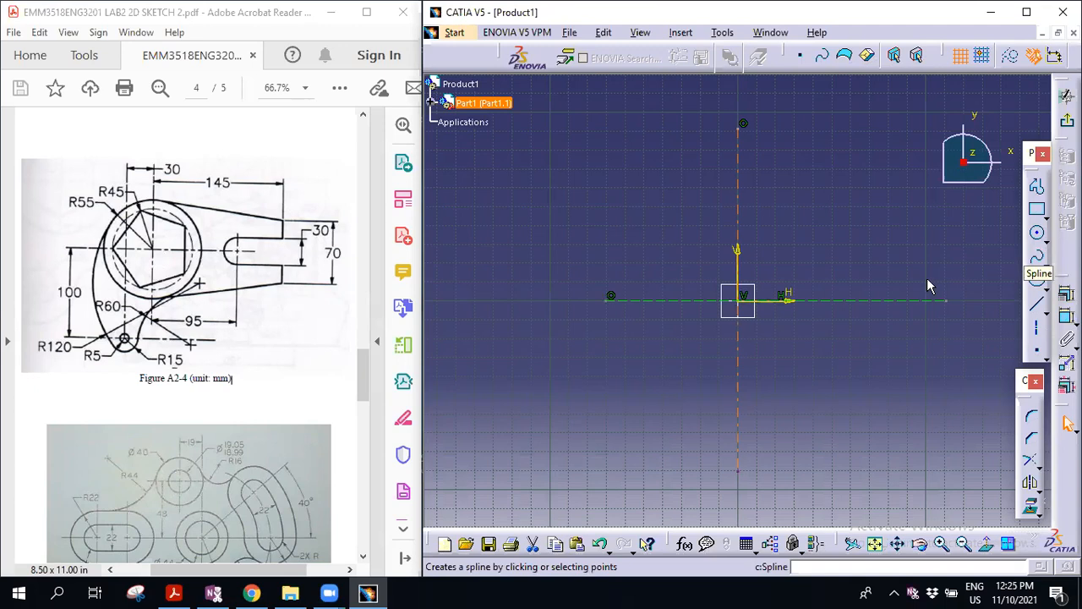
Draw a circle about 110 mm in diameter centred on the origin and dimension its diameter
click(1039, 236)
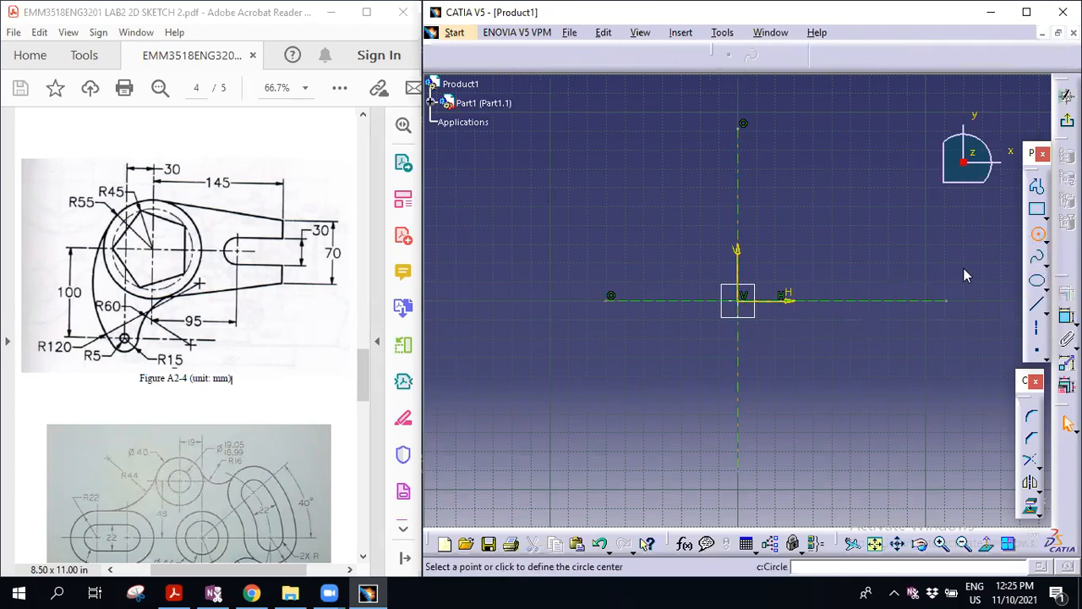
click(746, 303)
click(810, 377)
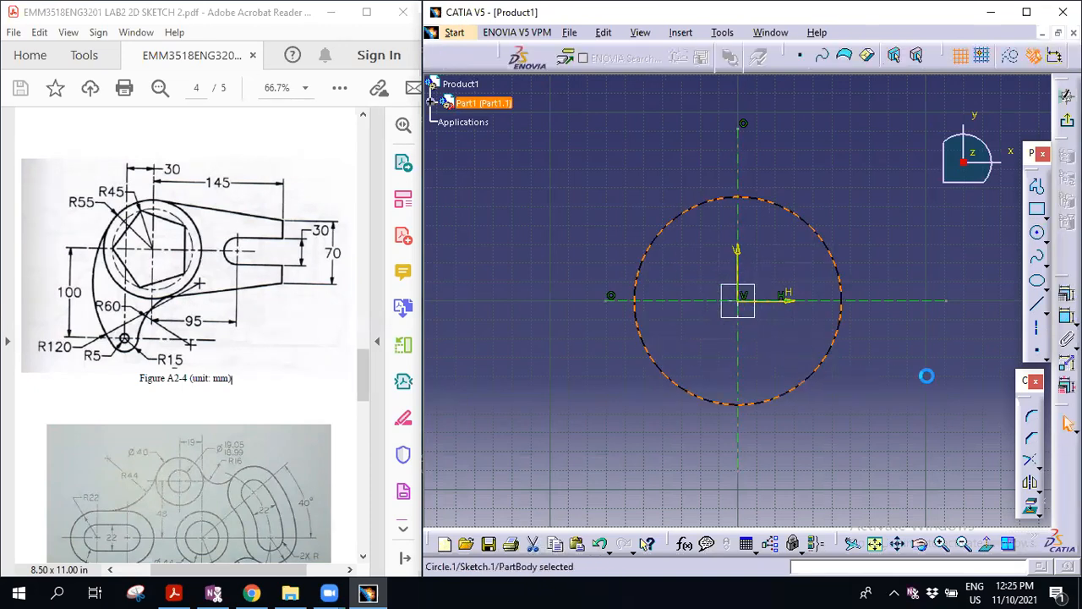
click(1068, 317)
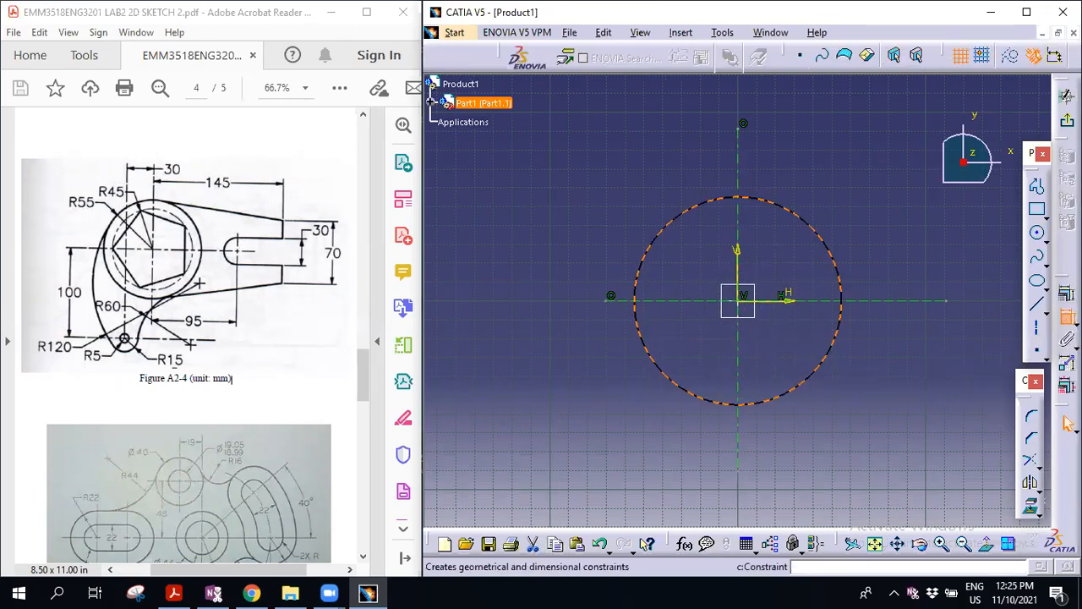
click(622, 414)
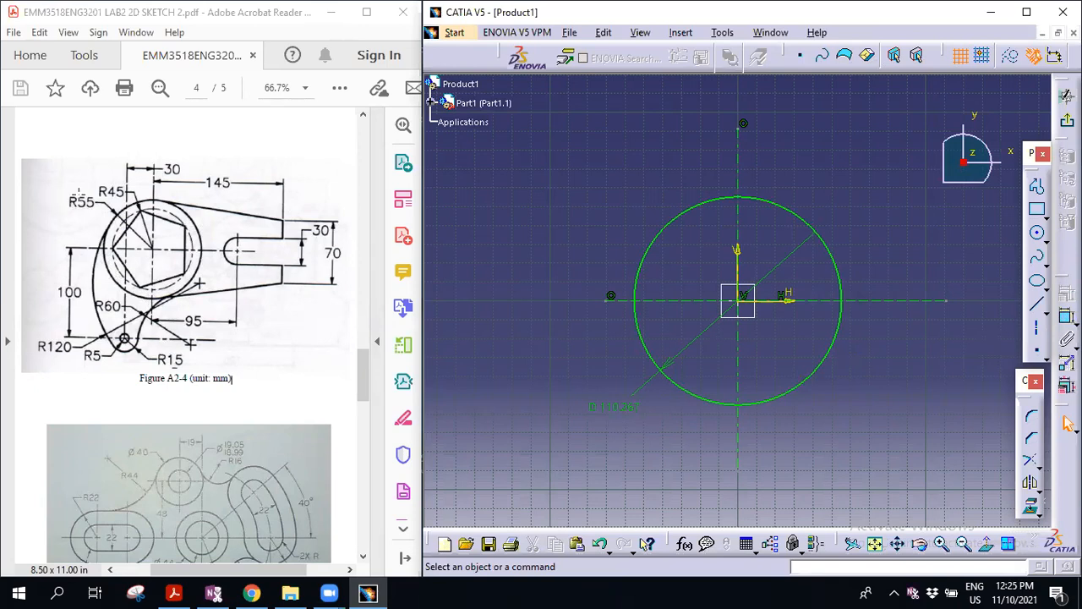
Change the circle's diameter dimension to a radius dimension and set it to 55 mm
double_click(621, 410)
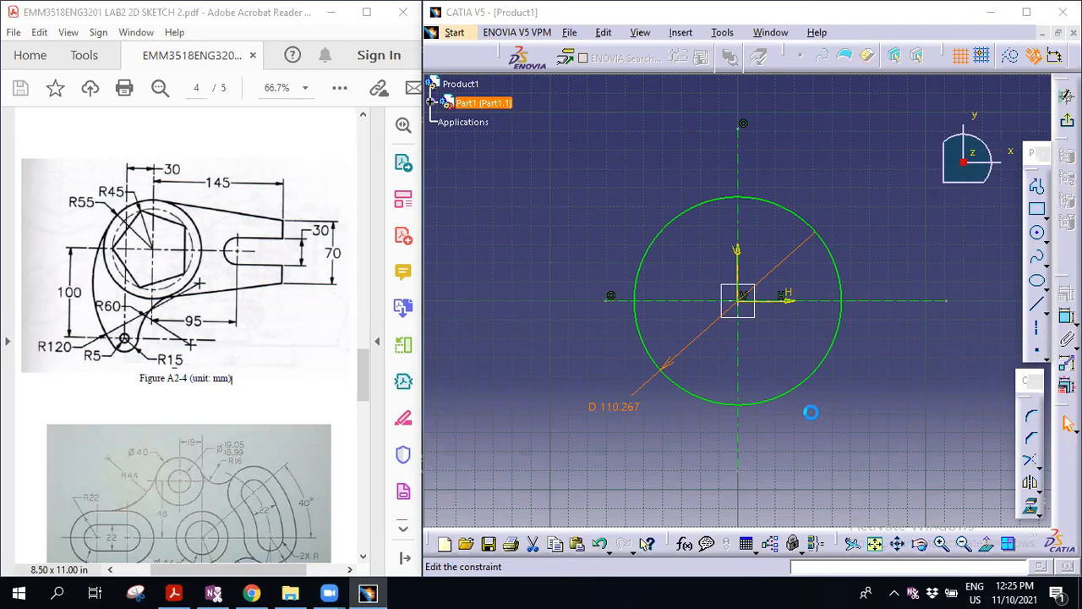
click(892, 460)
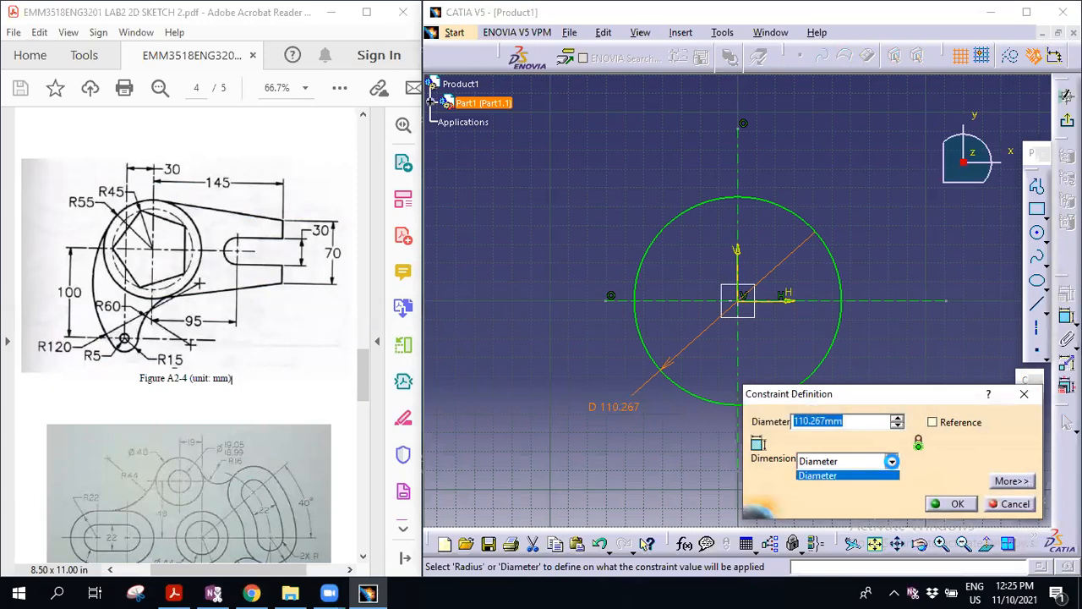
click(816, 487)
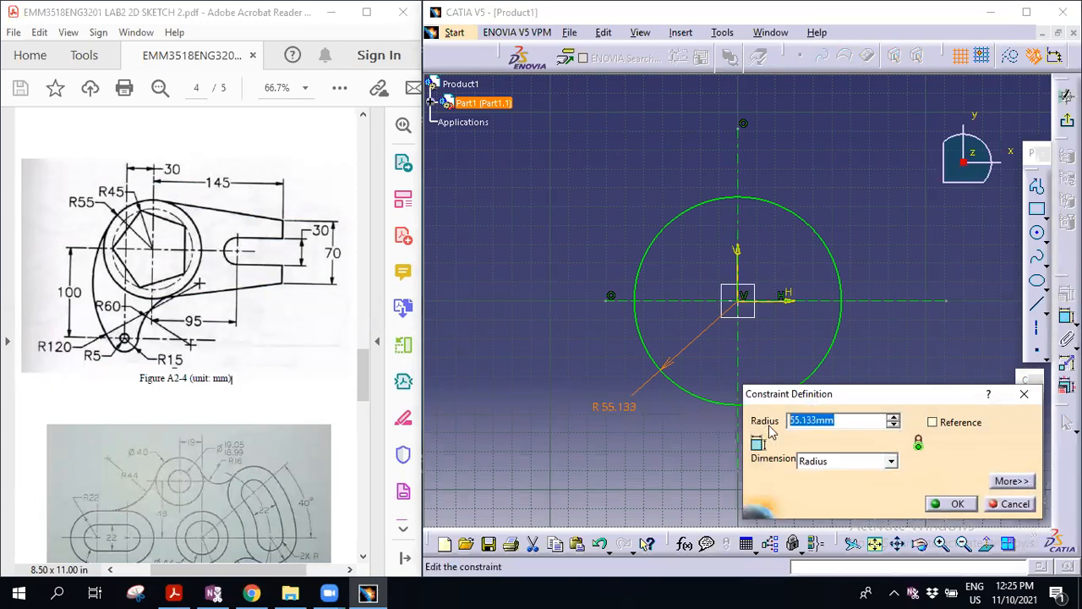
text(55)
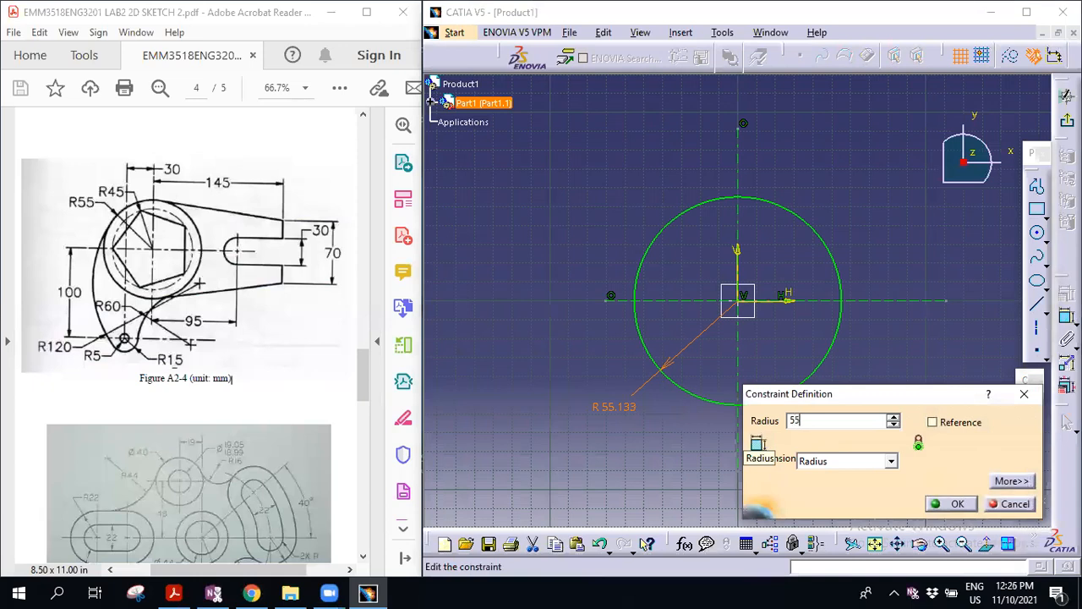
click(955, 504)
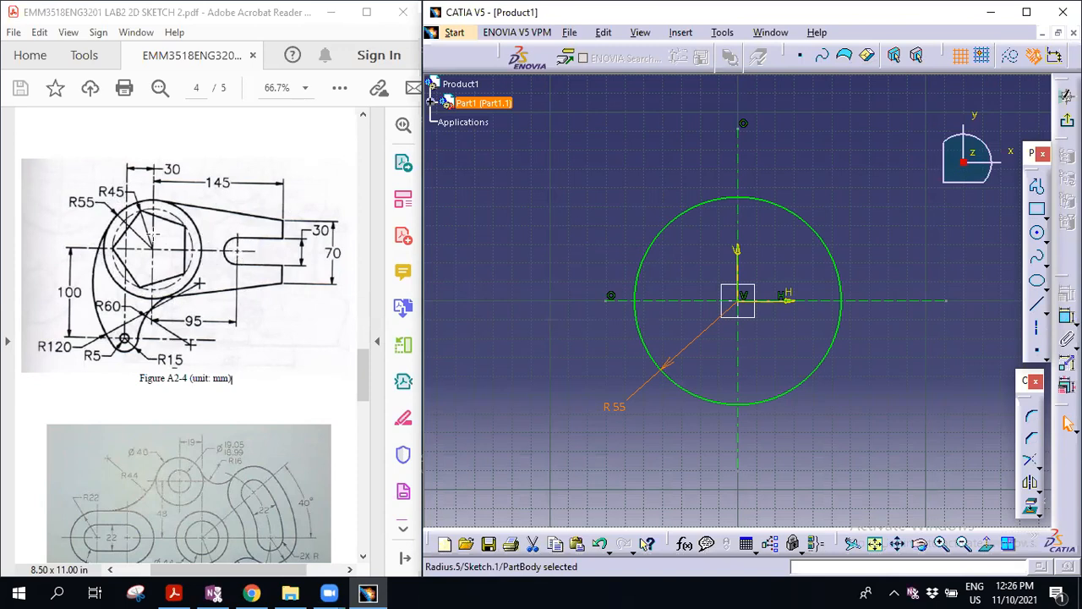
Draw a vertical axis about 97 mm long right of the circle and dimension its horizontal distance from the central vertical axis
click(1039, 336)
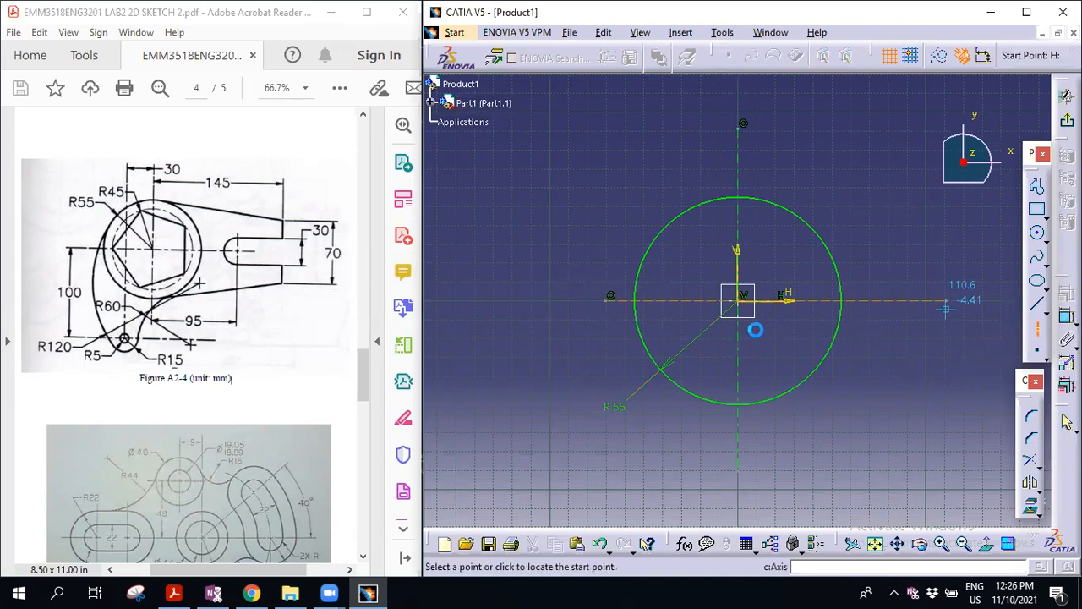
click(904, 193)
click(910, 367)
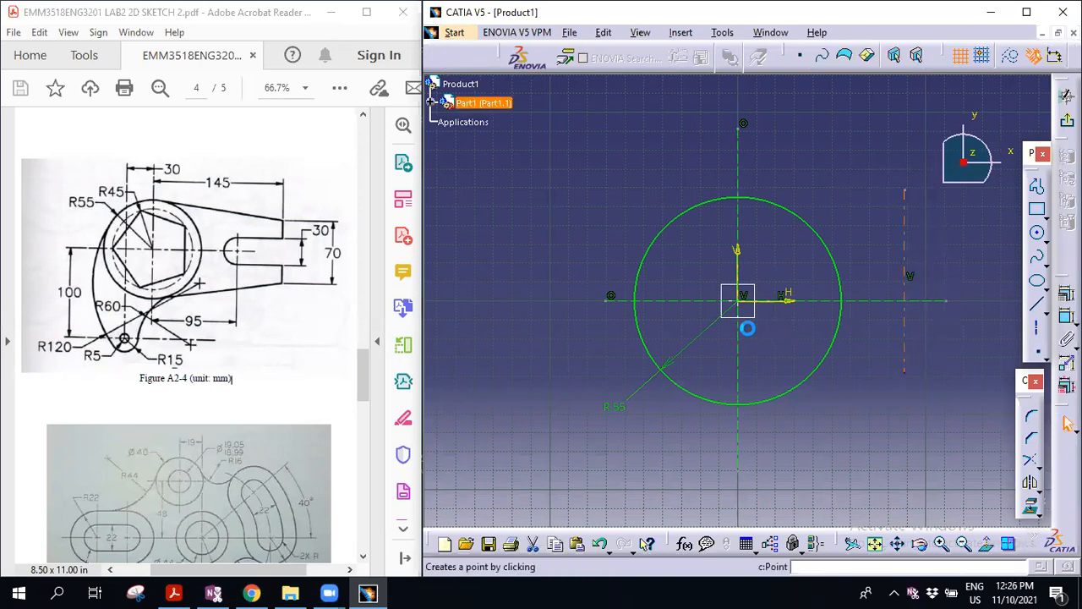
click(1067, 316)
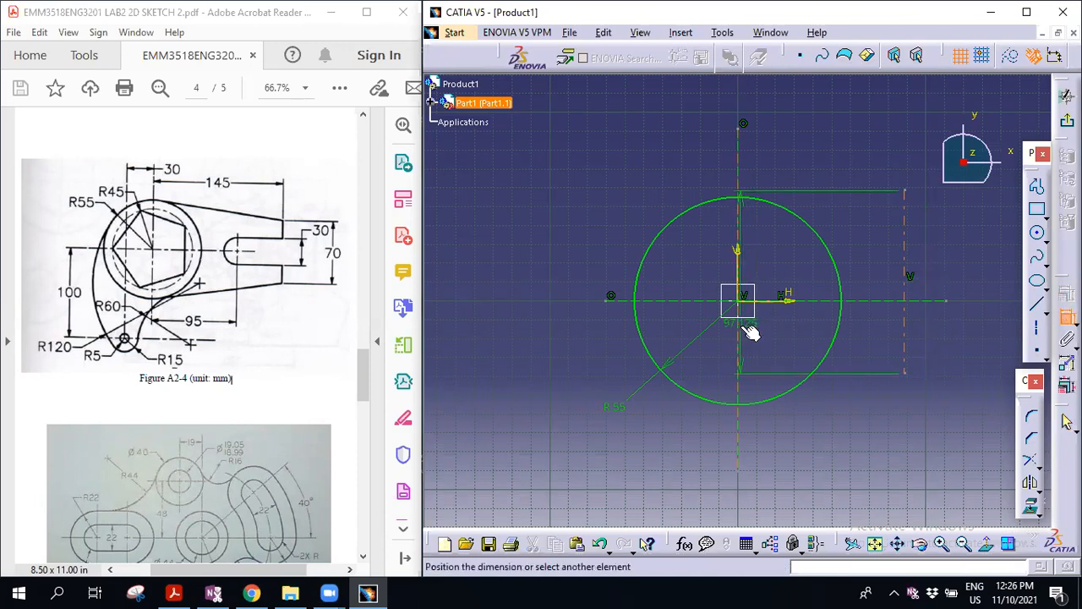
click(740, 328)
click(826, 397)
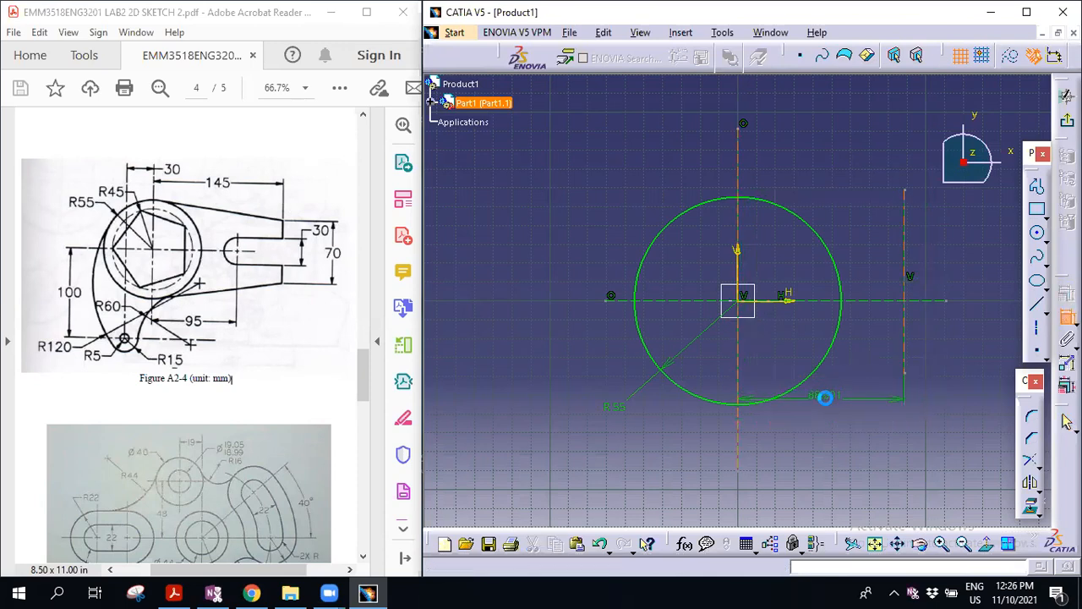
Set the distance between the central vertical axis and the vertical axis right of the large circle to 95 mm
double_click(826, 397)
text(9)
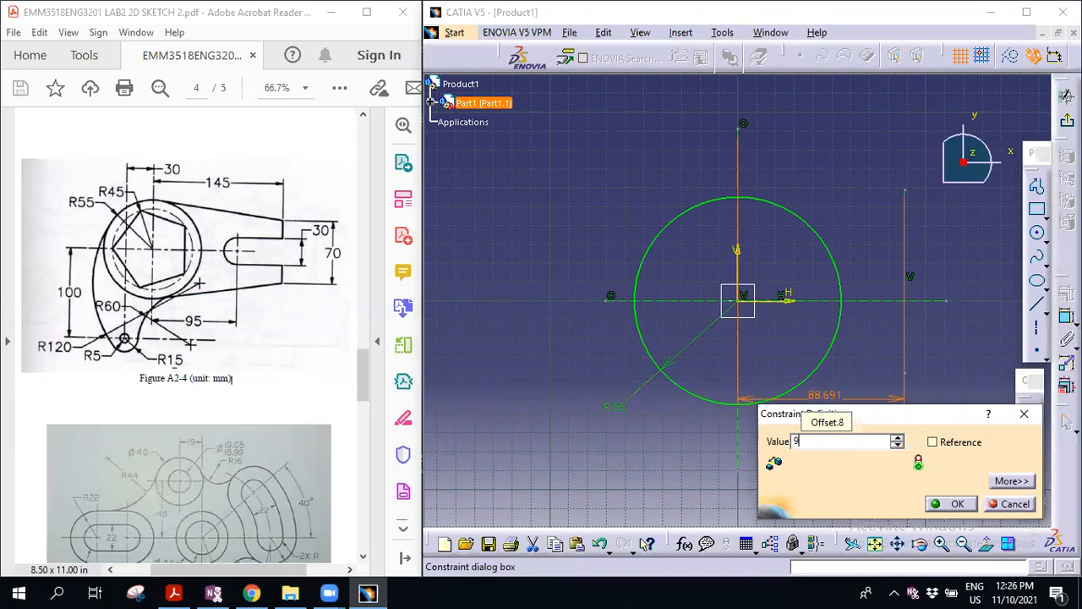
text(5)
key(Return)
click(924, 314)
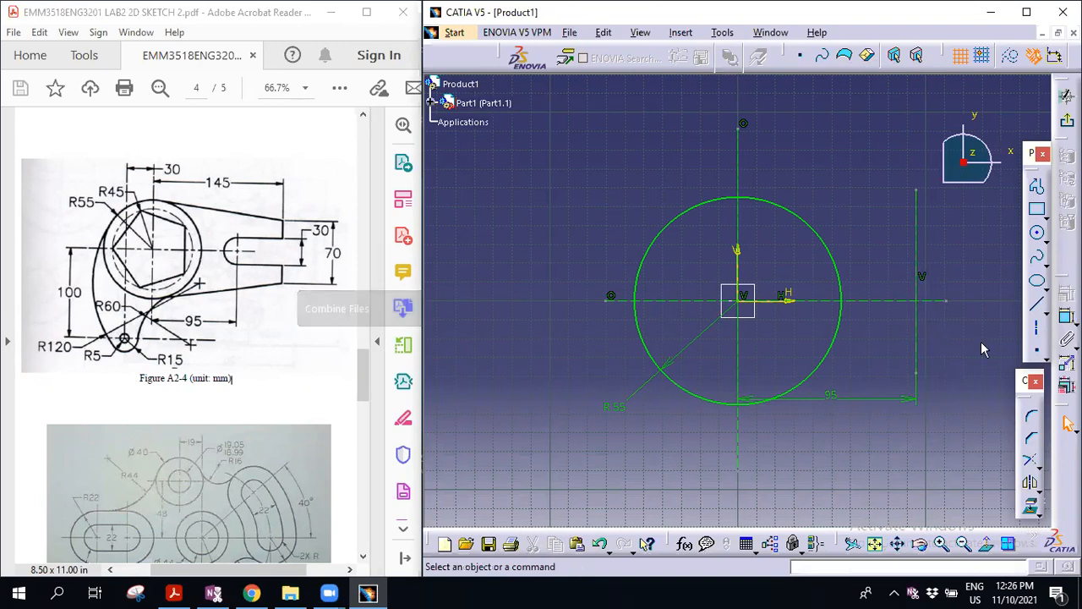
Draw a circle about 16 mm in radius centred where the right-hand vertical axis crosses the horizontal axis, and dimension its radius
click(1040, 236)
click(916, 300)
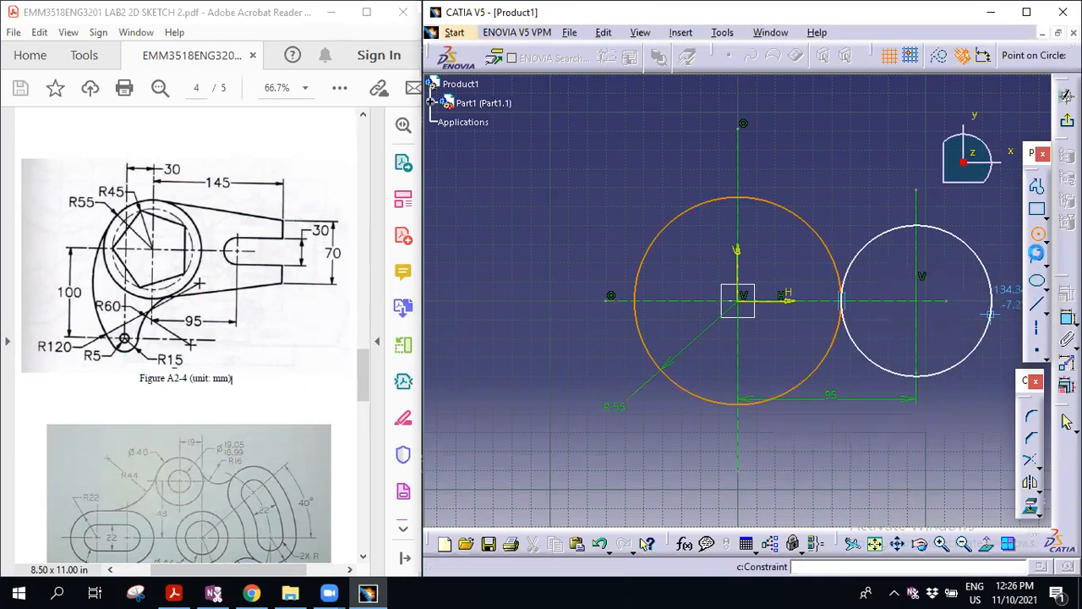
click(1039, 236)
click(1039, 236)
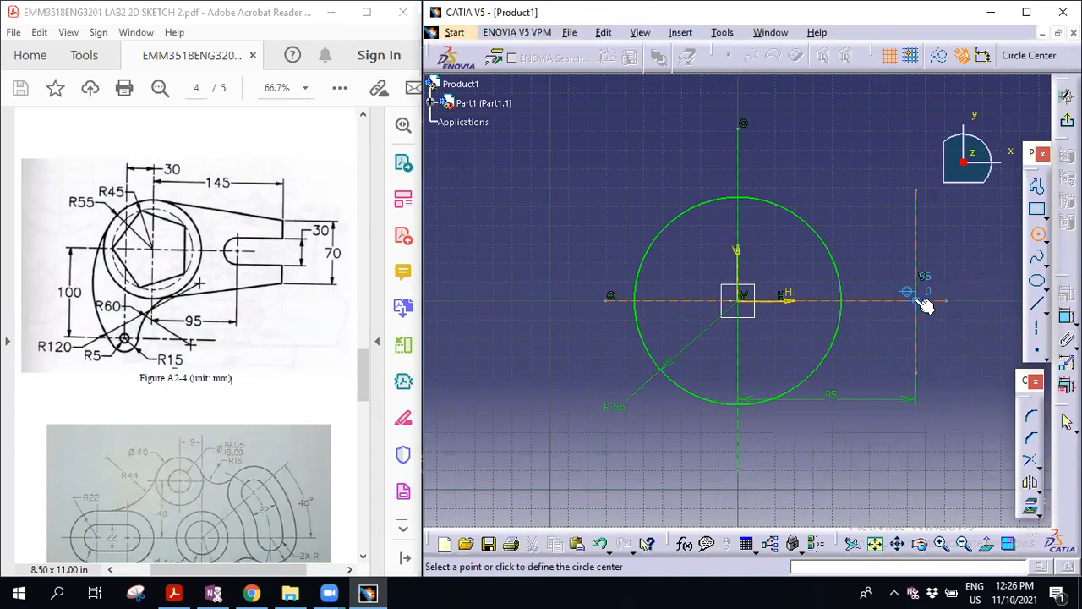
click(920, 301)
click(939, 320)
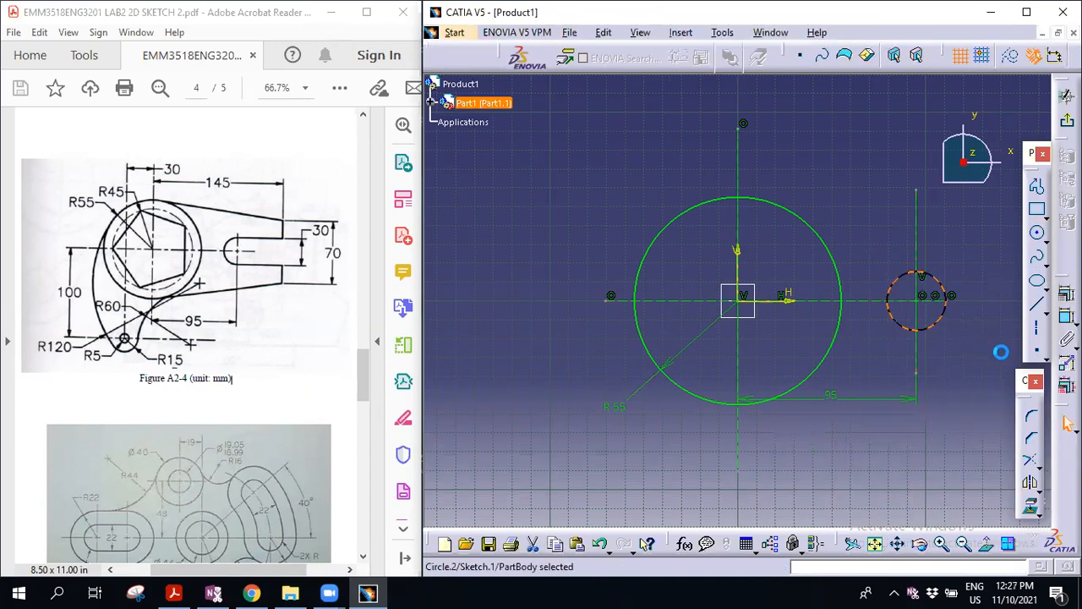
click(955, 358)
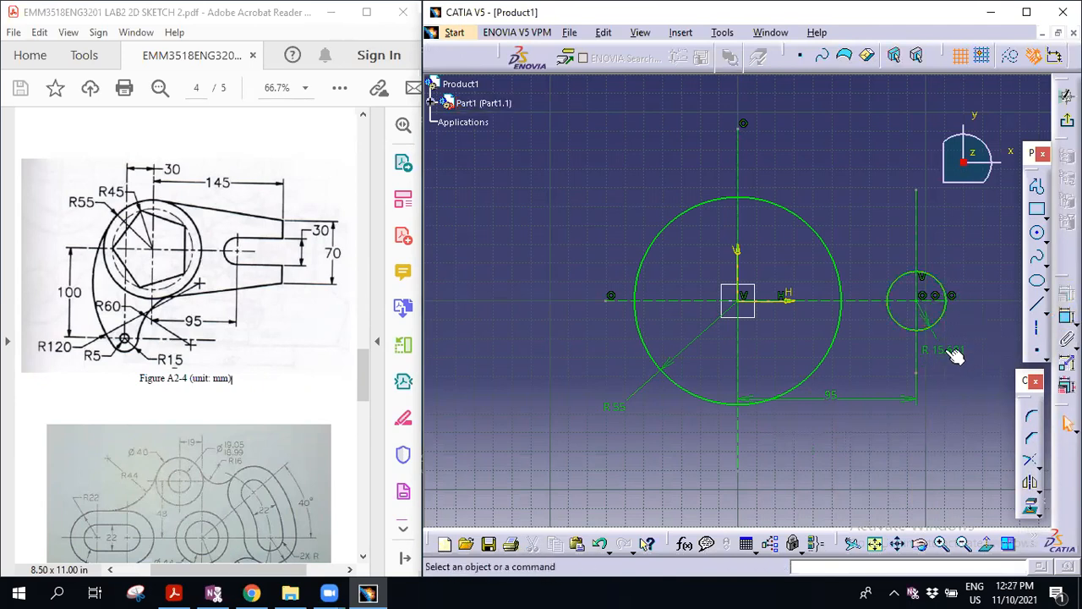
Change the right-hand circle's radius dimension to a diameter dimension and set it to 30 mm
double_click(947, 351)
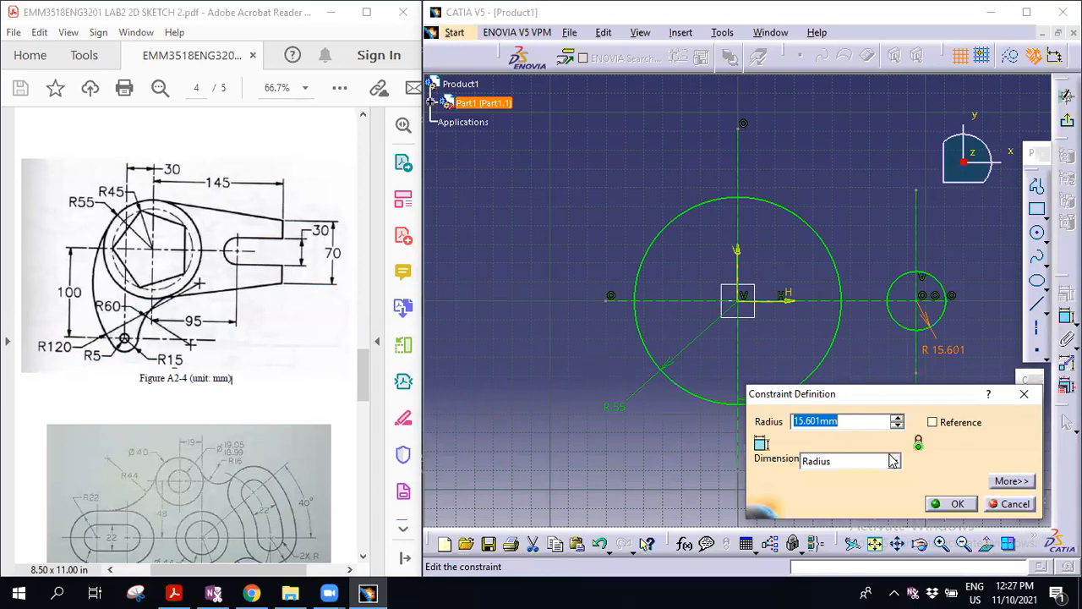
click(892, 461)
click(837, 489)
double_click(841, 420)
text(30)
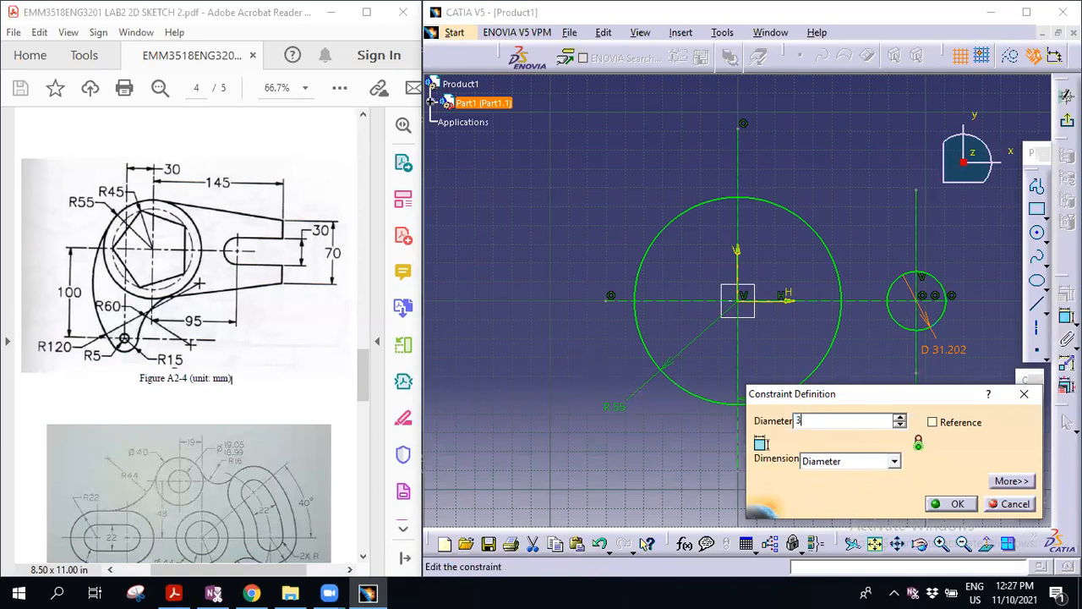
key(Return)
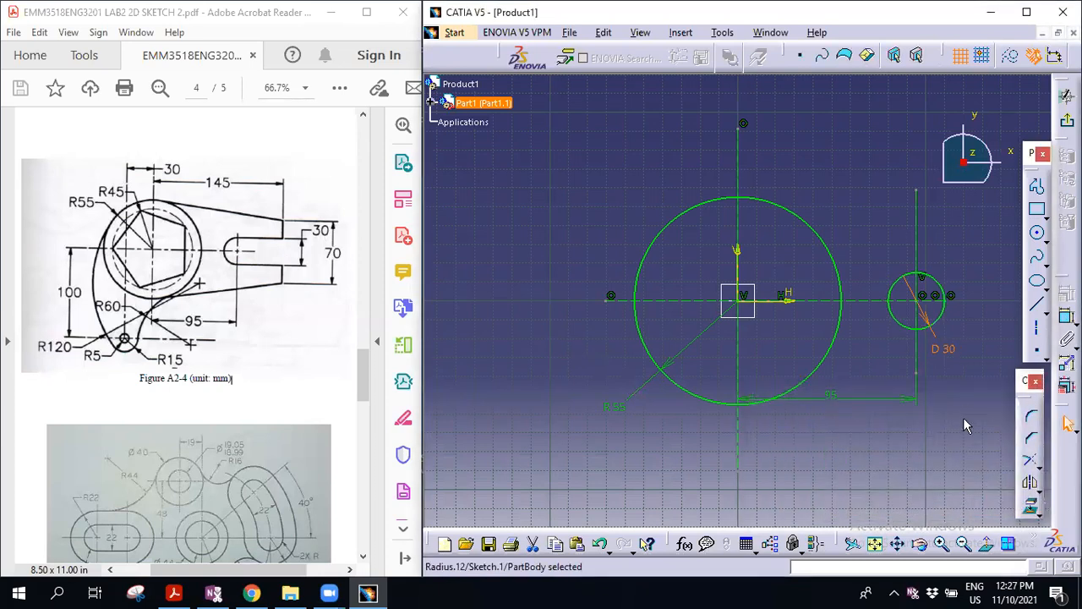
click(963, 417)
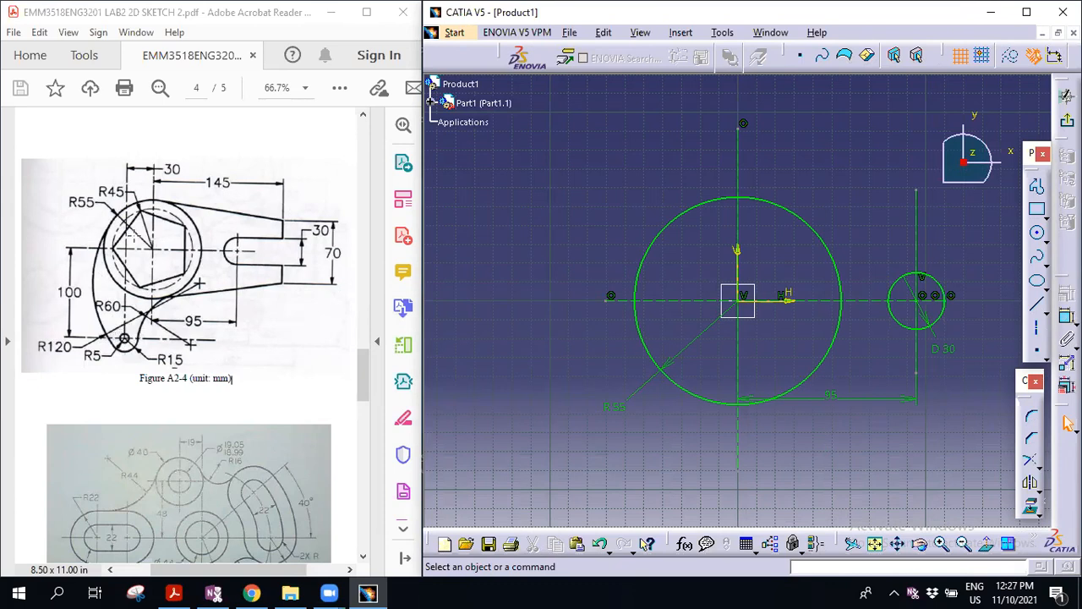
Draw a horizontal axis about 185 mm long below the large circle
click(1037, 328)
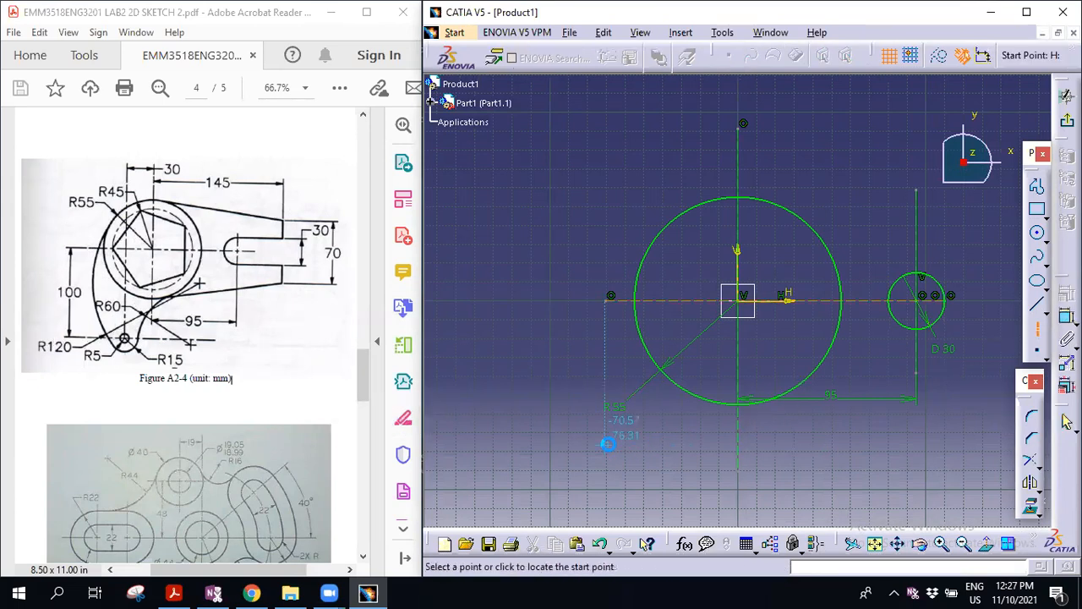
click(607, 456)
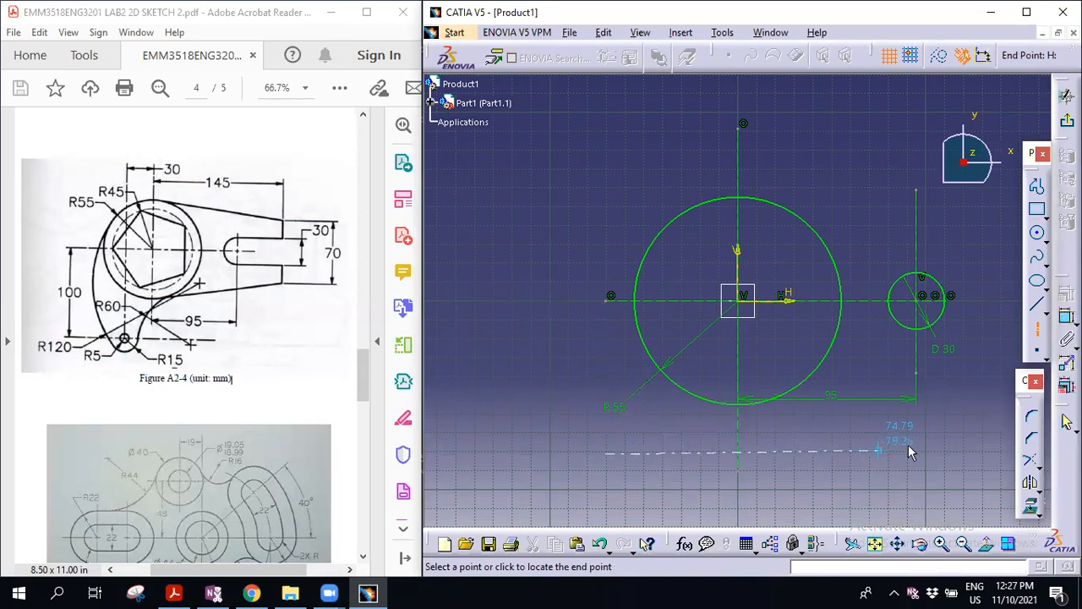
click(954, 454)
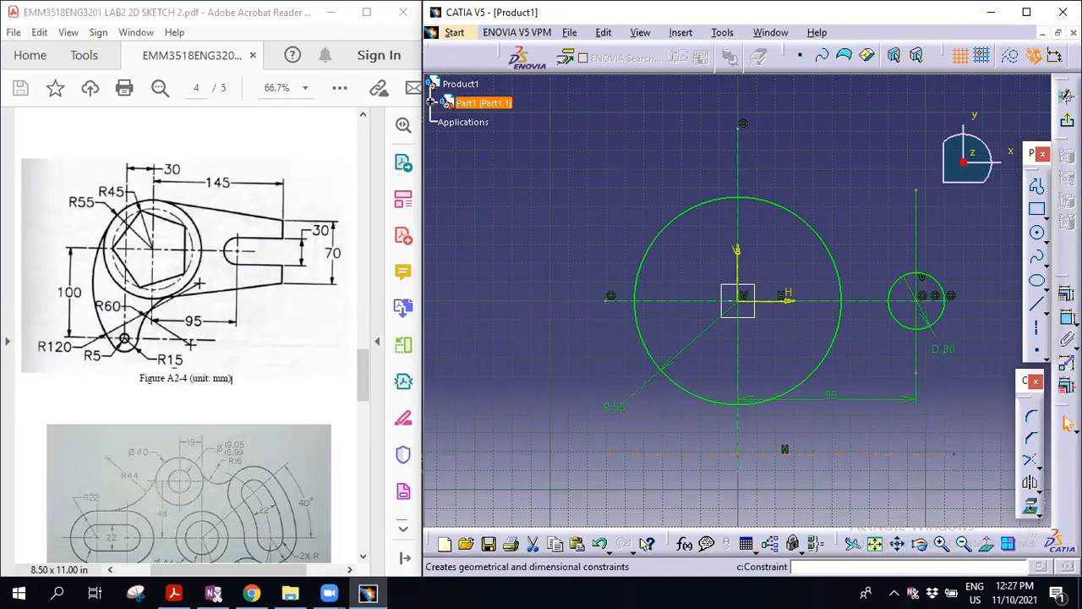
Dimension the vertical distance between the central and lower horizontal axes and set it to 100 mm
click(1067, 423)
click(656, 297)
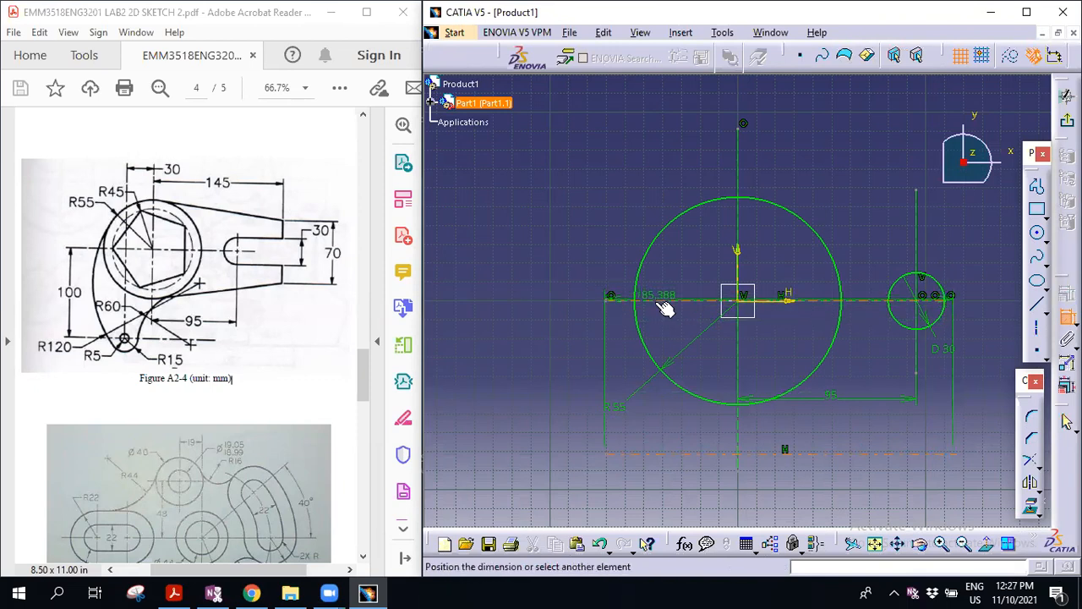
click(520, 359)
double_click(523, 385)
text(100)
key(Return)
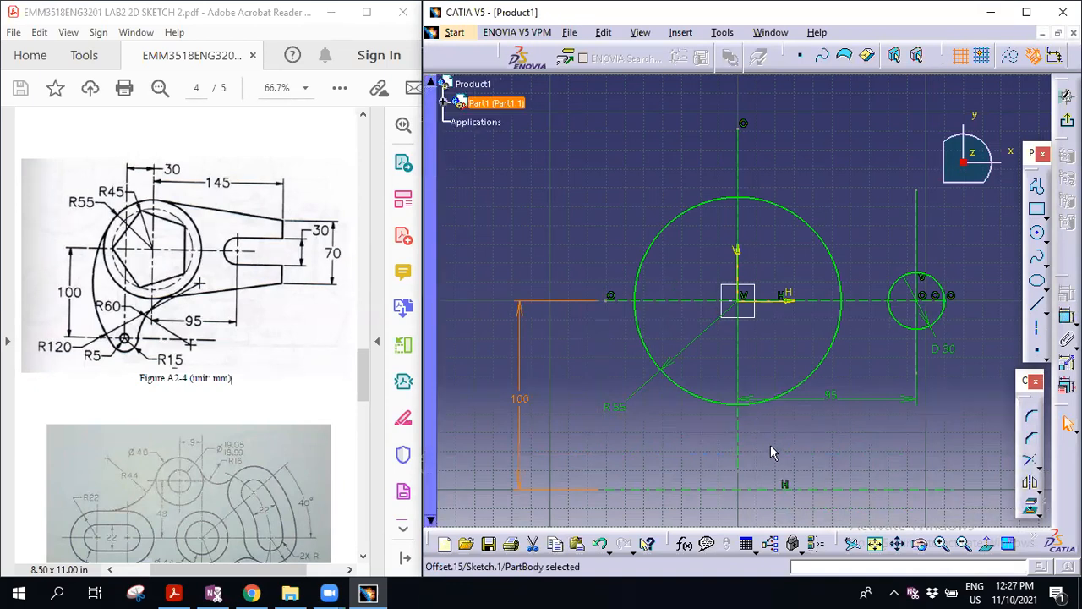
click(772, 445)
Draw a short vertical axis across the lower horizontal axis, in line with the central vertical axis below the large circle
scroll(772, 444, down, 1)
mouse_move(776, 441)
middle_down()
mouse_move(778, 456)
mouse_move(792, 398)
middle_up()
text(c:Axis)
key(Return)
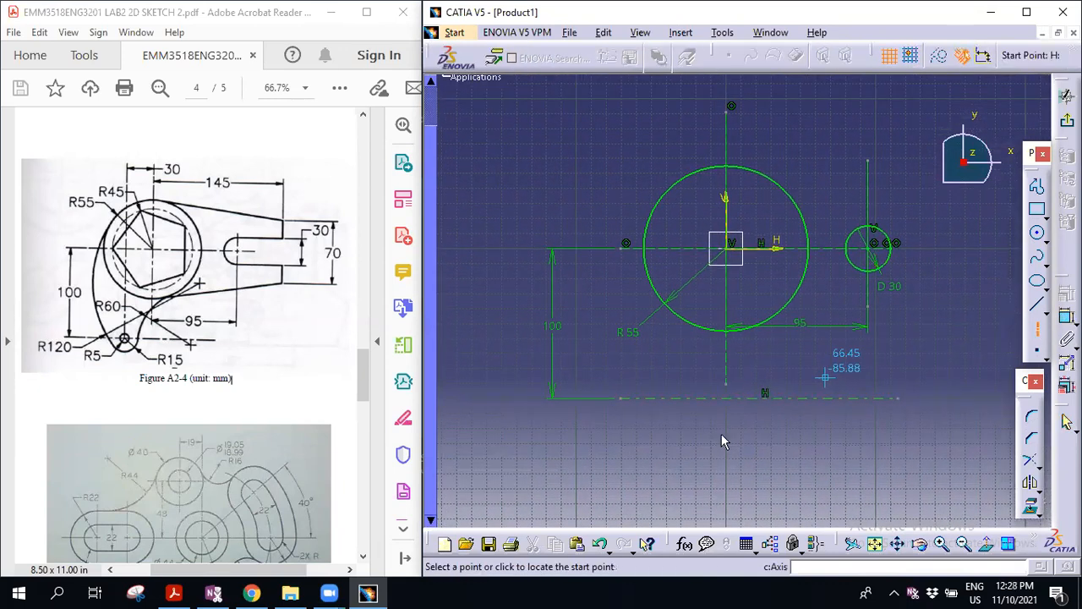
click(722, 435)
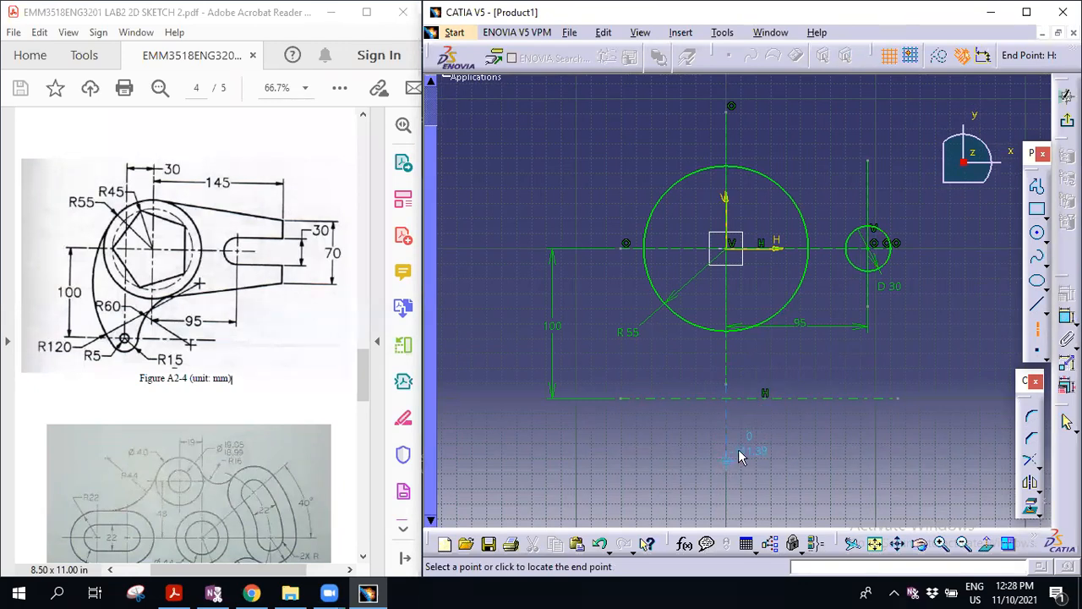
click(725, 455)
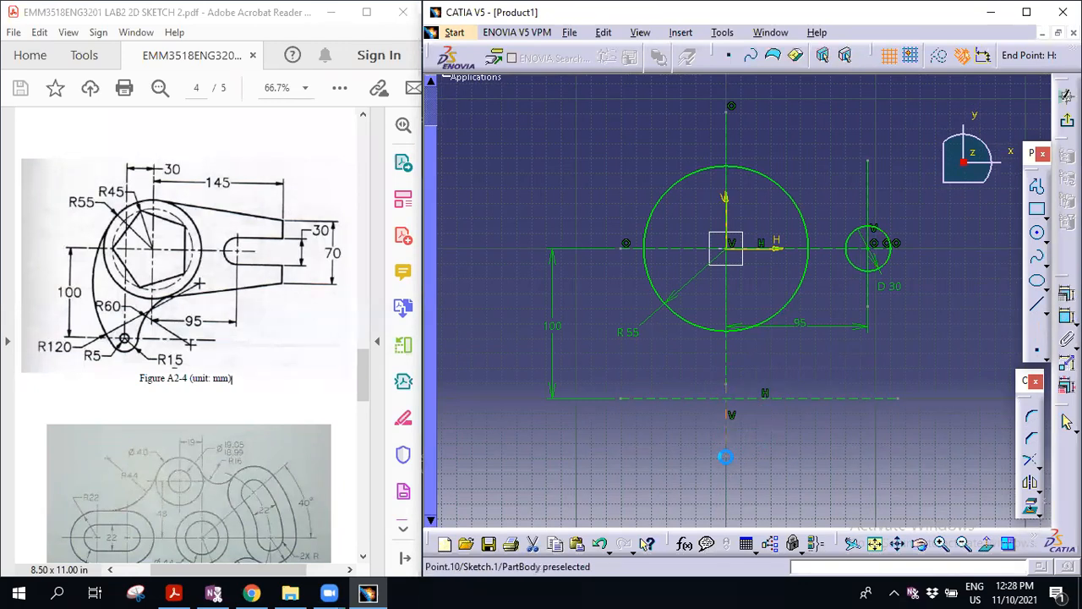
click(729, 406)
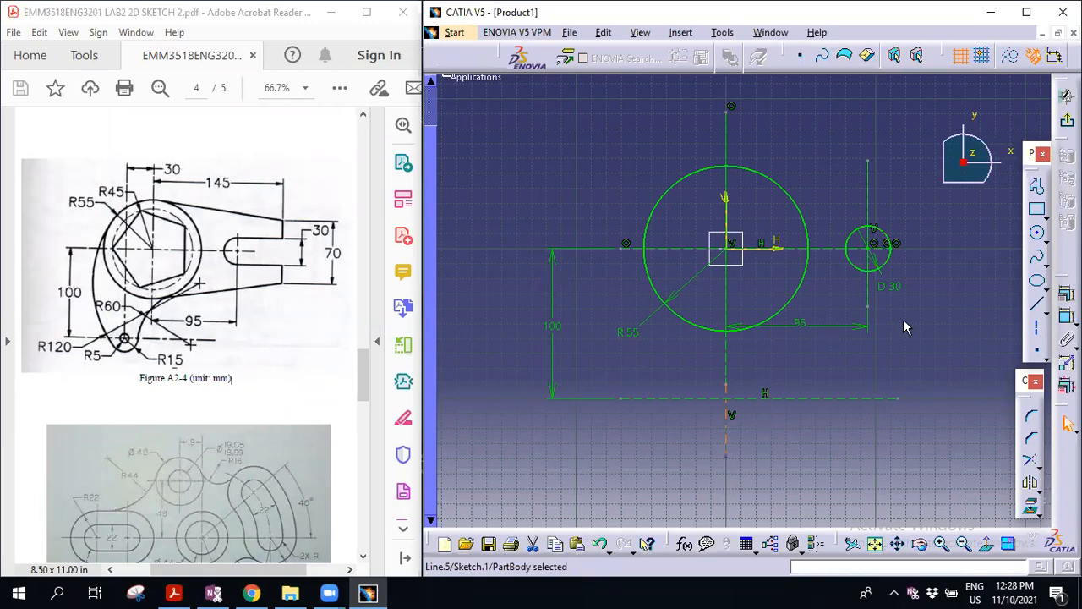
Draw another short vertical axis across the lower horizontal axis, about 53 mm left of the central vertical axis
click(1038, 332)
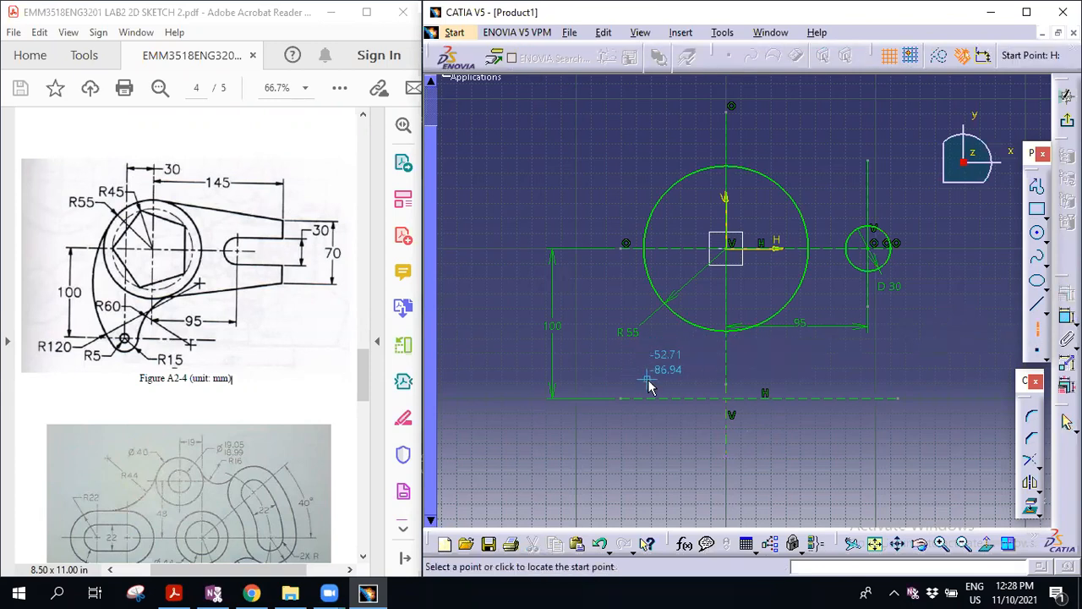
click(648, 384)
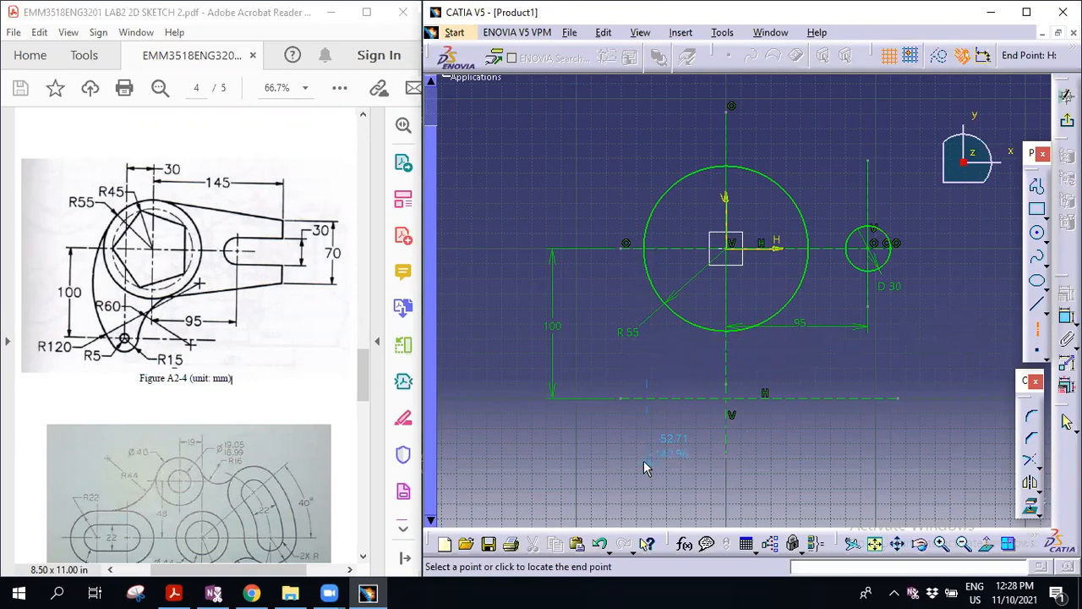
click(644, 460)
Dimension the horizontal distance between the two short lower vertical axes and set it to 30 mm
click(1067, 316)
click(648, 406)
click(727, 399)
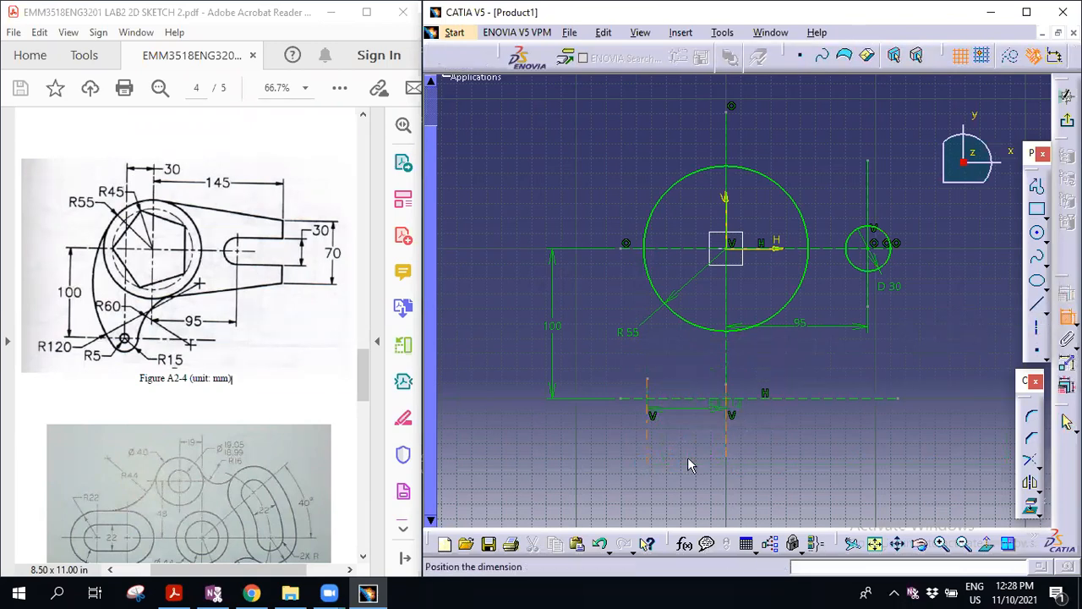
click(685, 492)
double_click(685, 489)
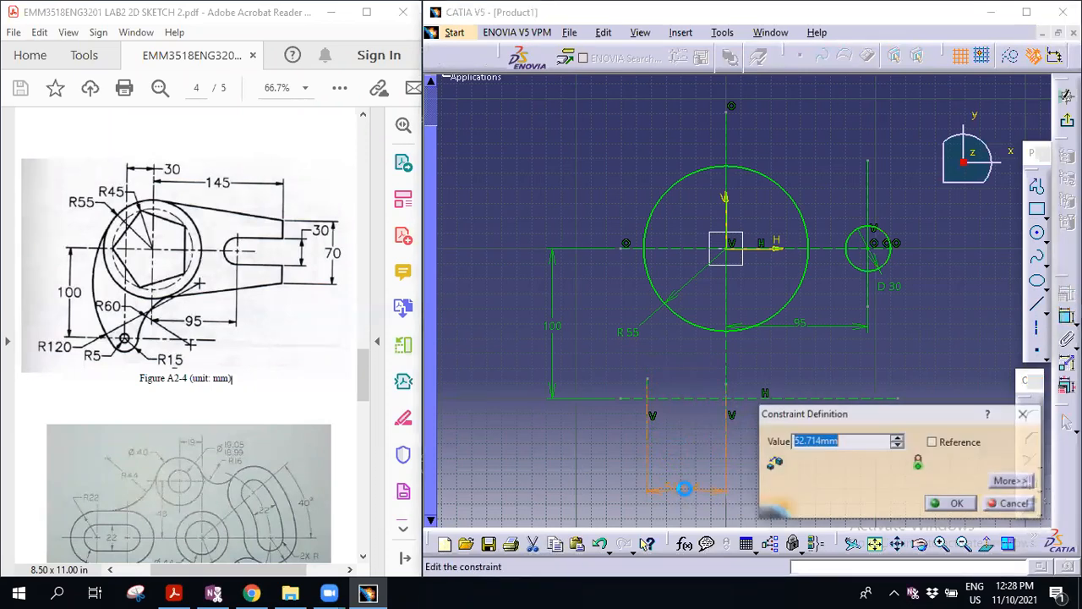
text(30)
key(Return)
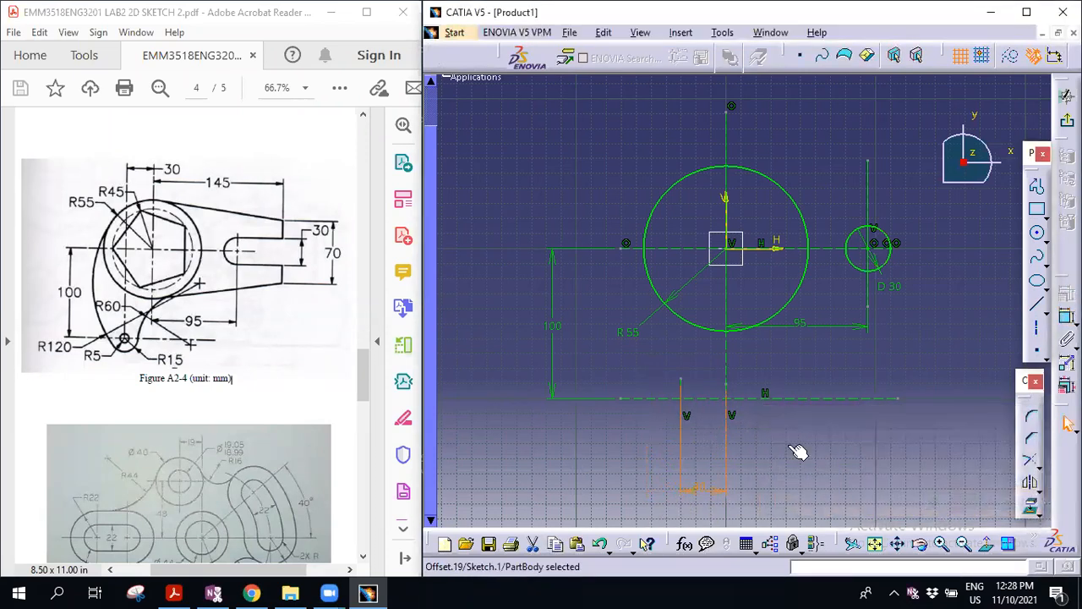
click(854, 453)
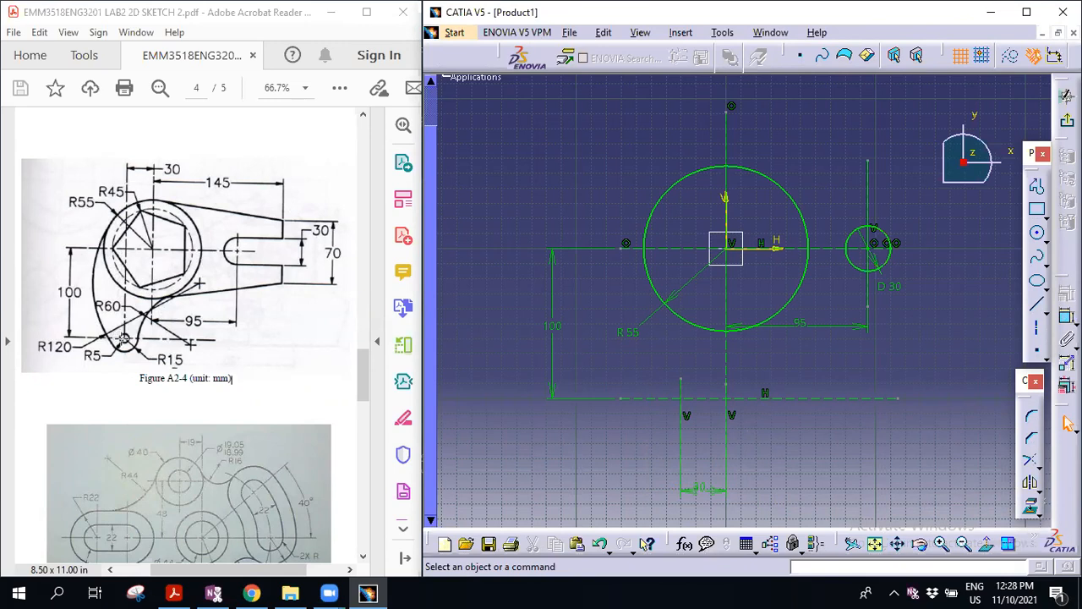
Draw a circle about 14 mm in diameter centred where the lower-left vertical axis crosses the lower horizontal axis, and dimension its diameter
click(1038, 233)
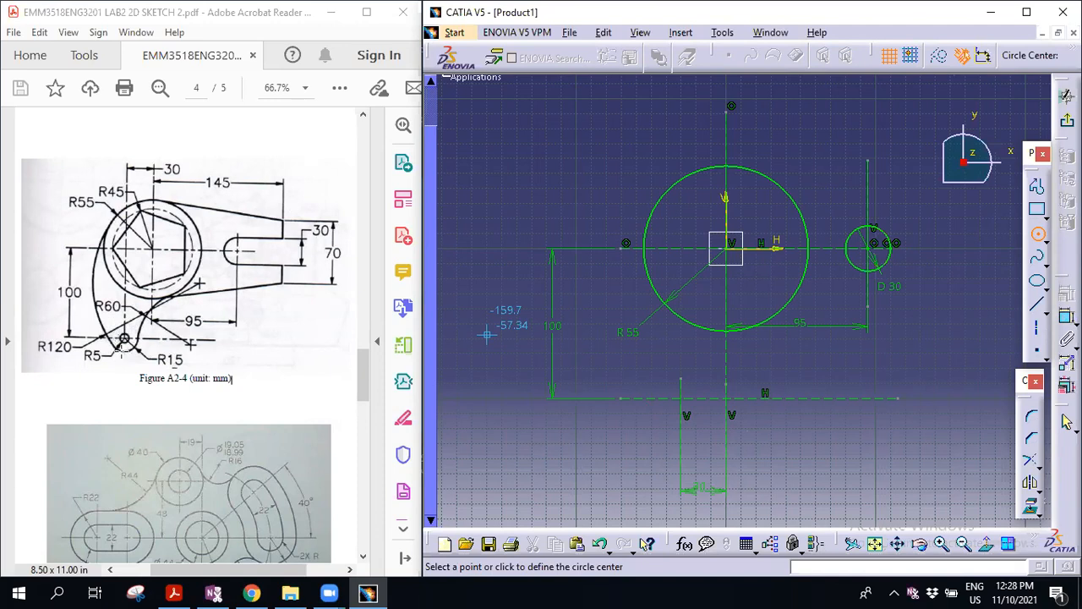
click(681, 398)
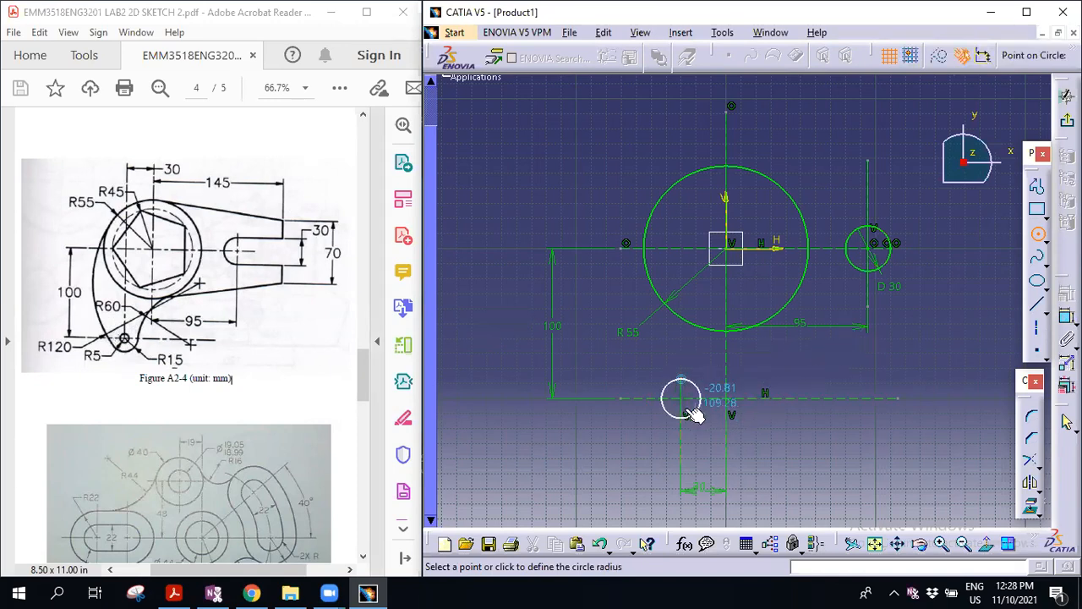
click(687, 408)
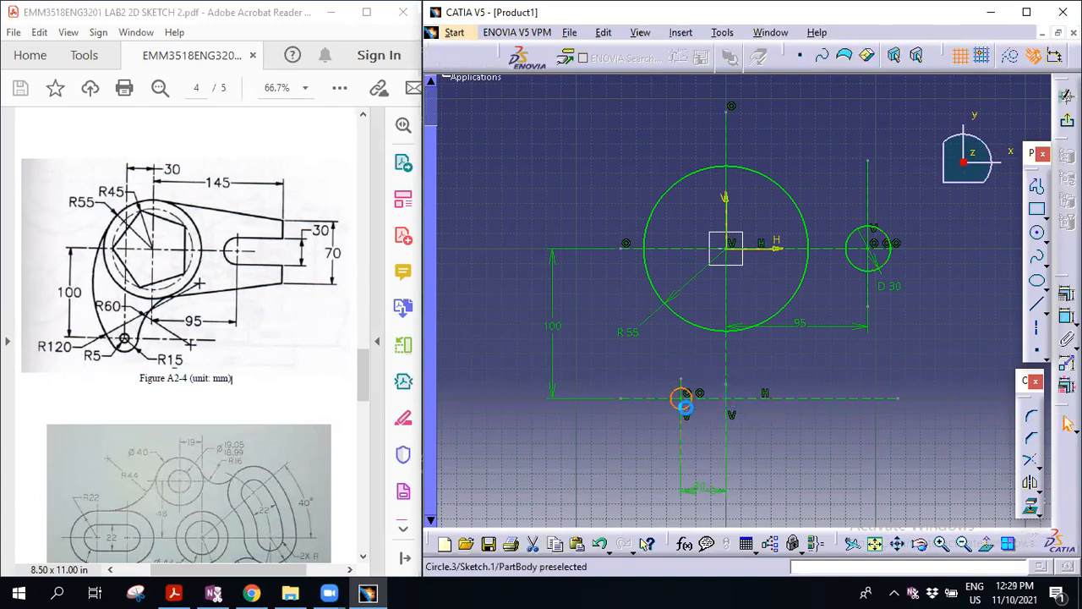
click(1064, 318)
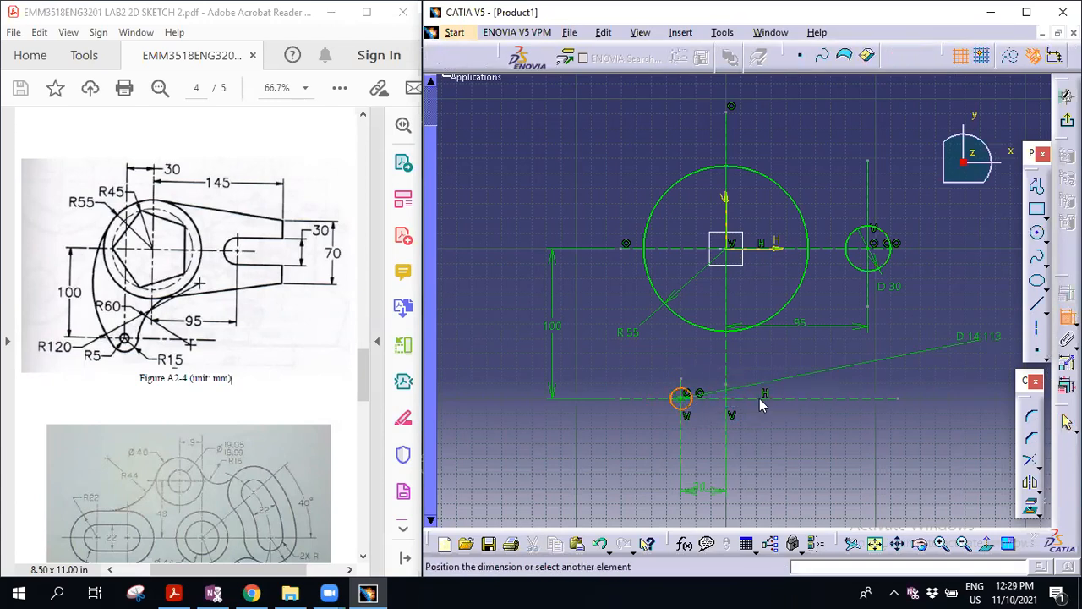
click(608, 443)
Change the lower circle's diameter dimension to a radius dimension and set it to 5 mm
double_click(622, 443)
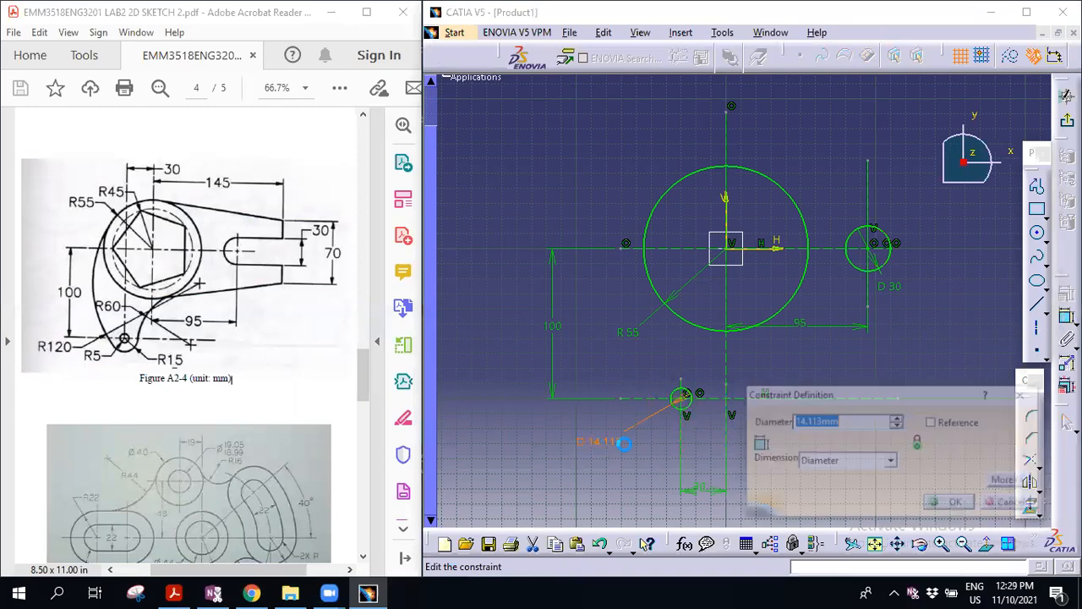
click(891, 460)
click(874, 473)
double_click(871, 421)
text(5)
key(Return)
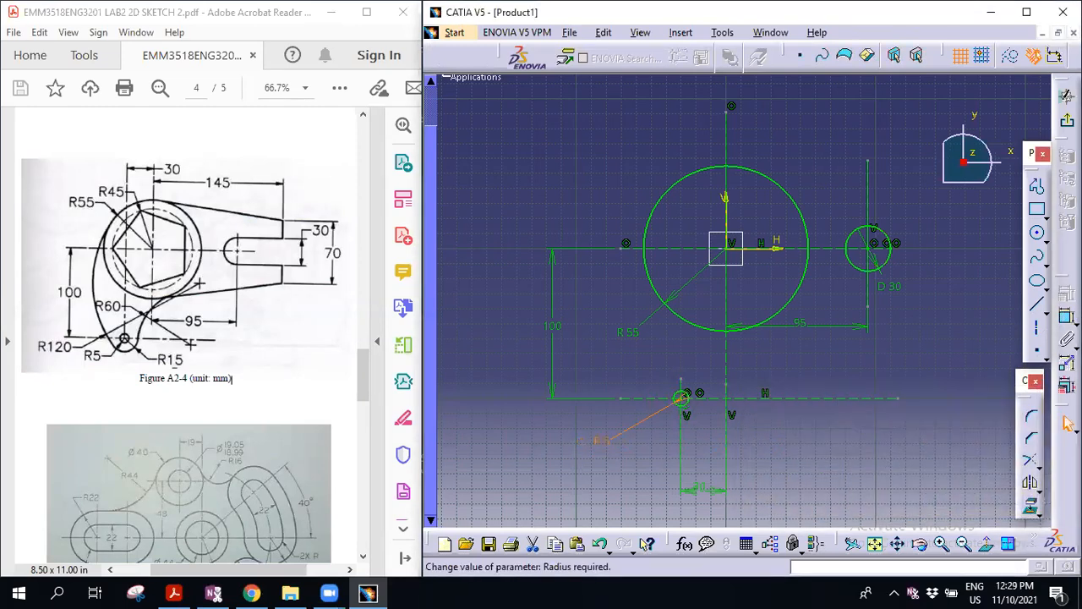
Draw a circle concentric with the small lower-left circle, dimension its radius and set it to 15 mm
click(1037, 233)
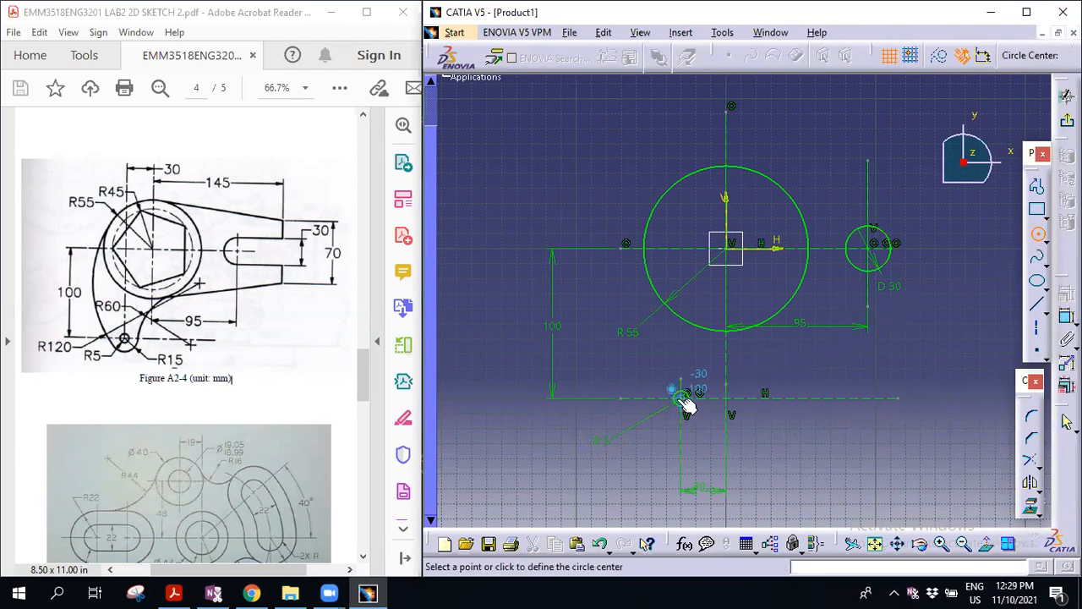
click(683, 399)
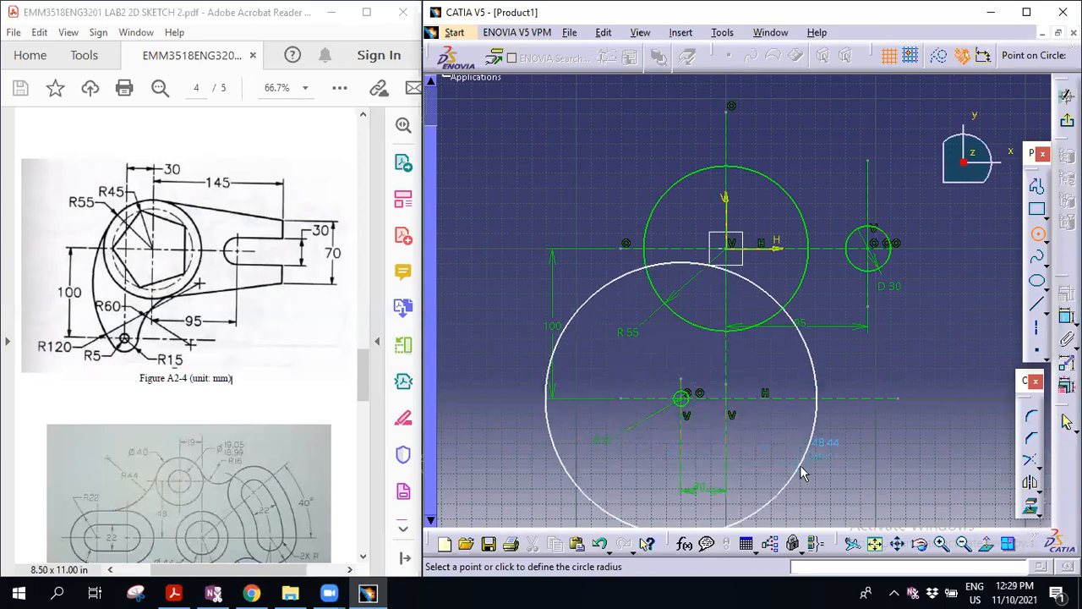
click(778, 437)
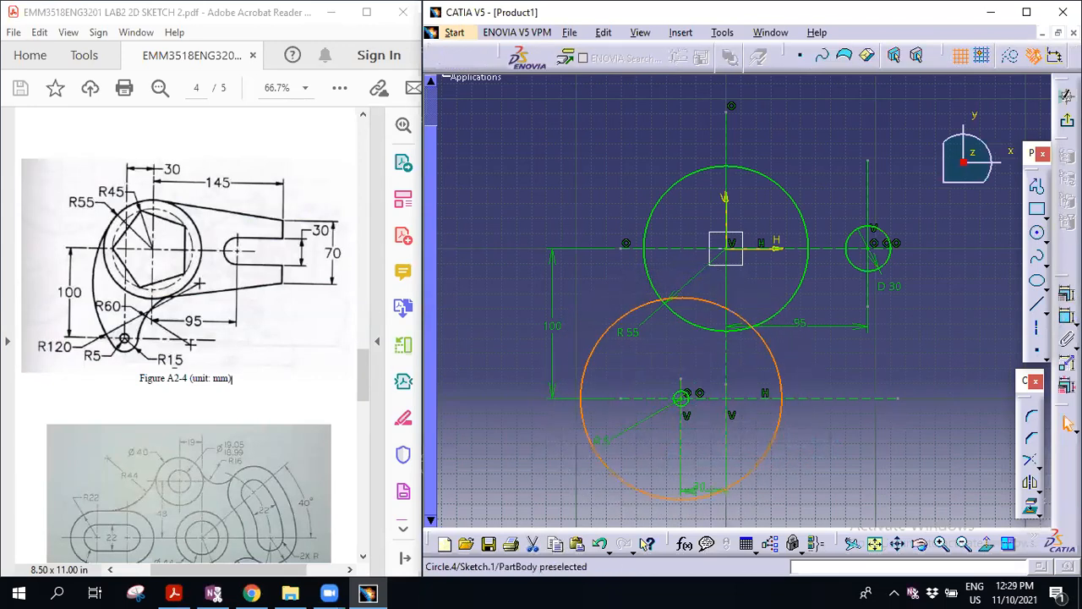
click(572, 475)
double_click(562, 468)
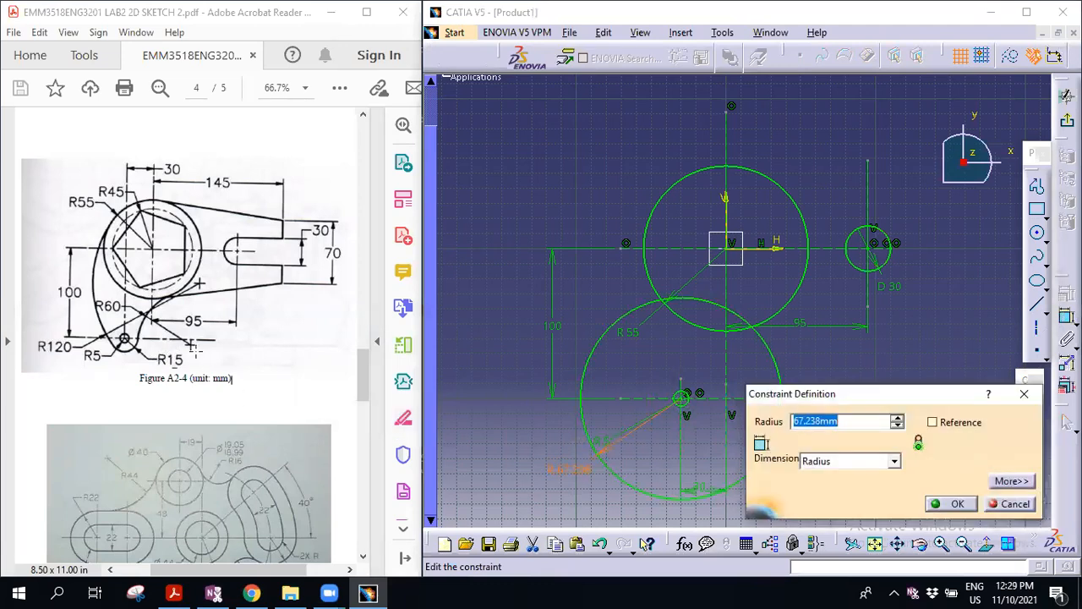
text(15)
key(Return)
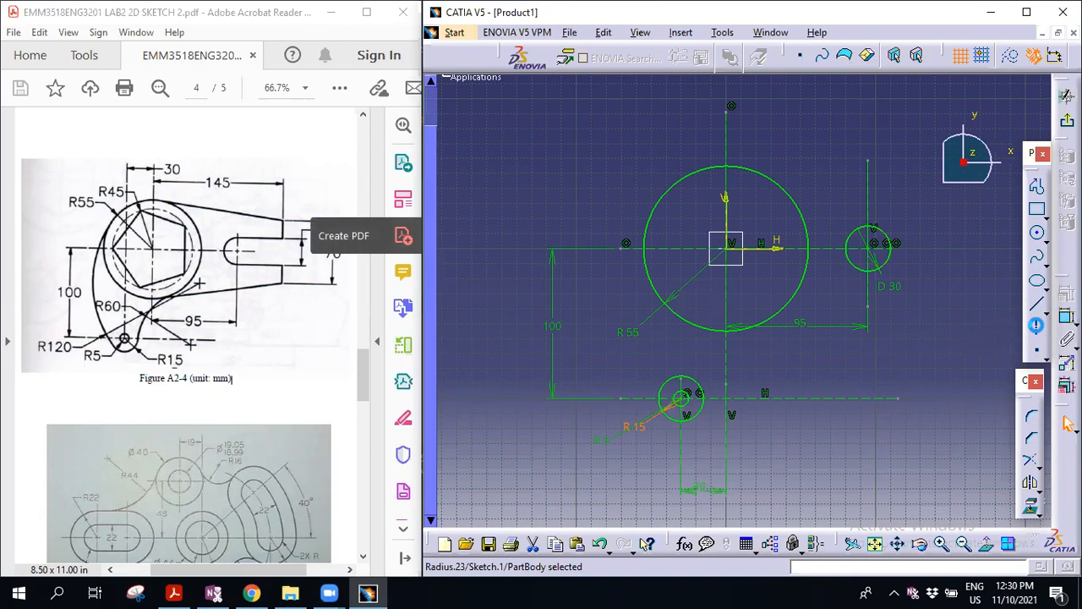
Draw a long vertical axis about 146 mm right of the central vertical axis, extending above and below the horizontal axis
click(1030, 323)
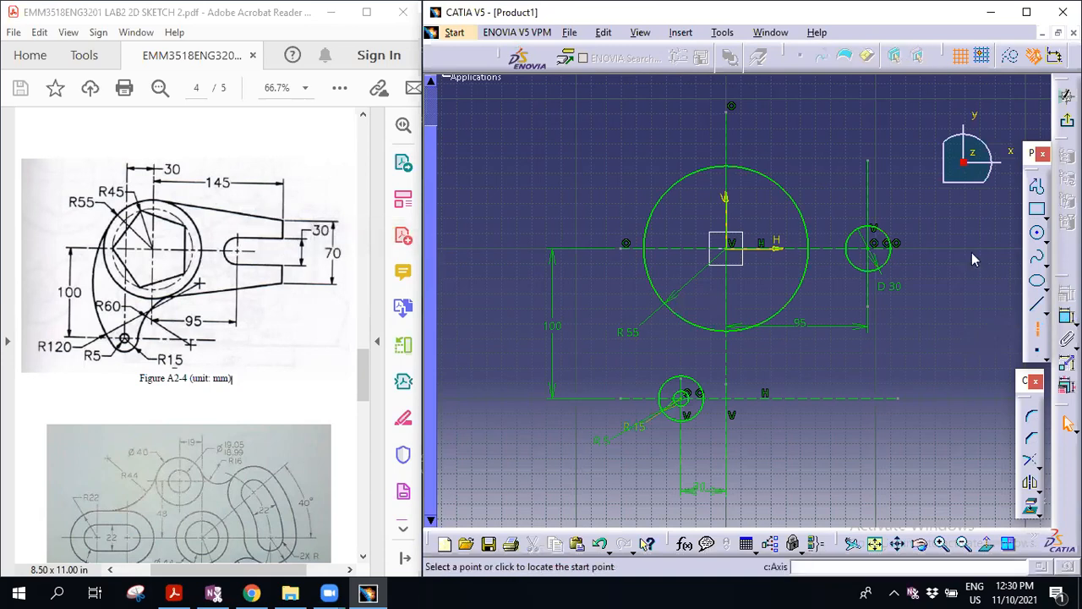
click(945, 102)
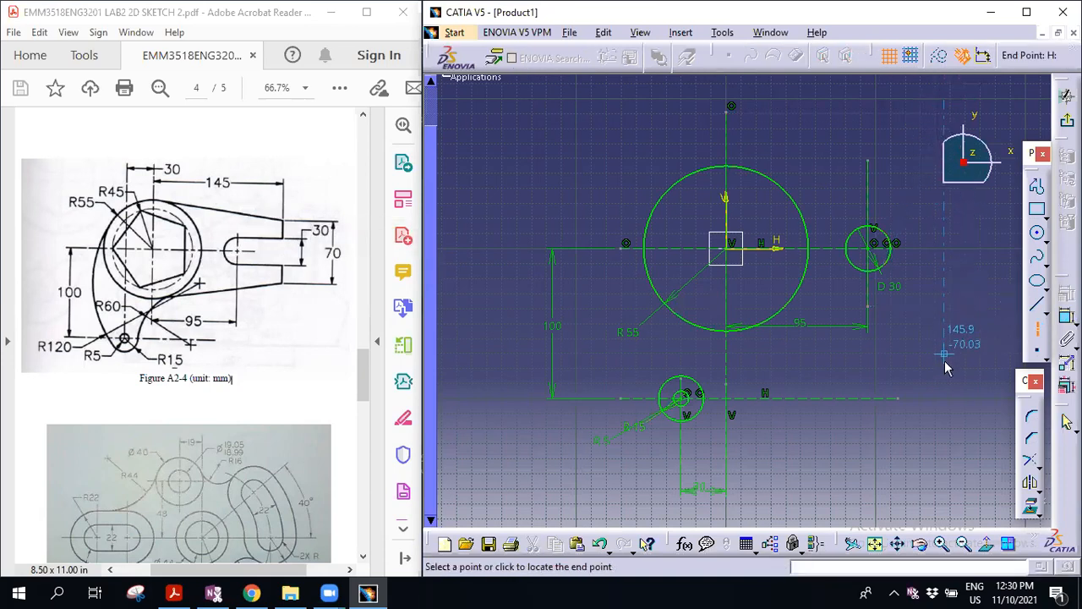
click(940, 490)
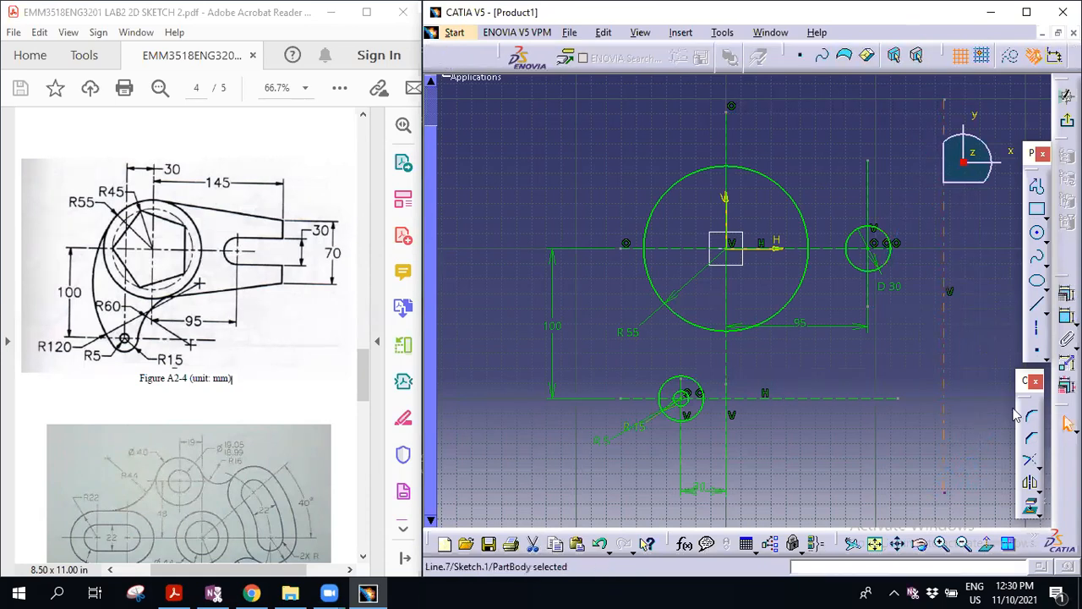
Dimension the horizontal distance between the central vertical axis and the far-right vertical axis and set it to 145 mm
click(1067, 315)
click(727, 140)
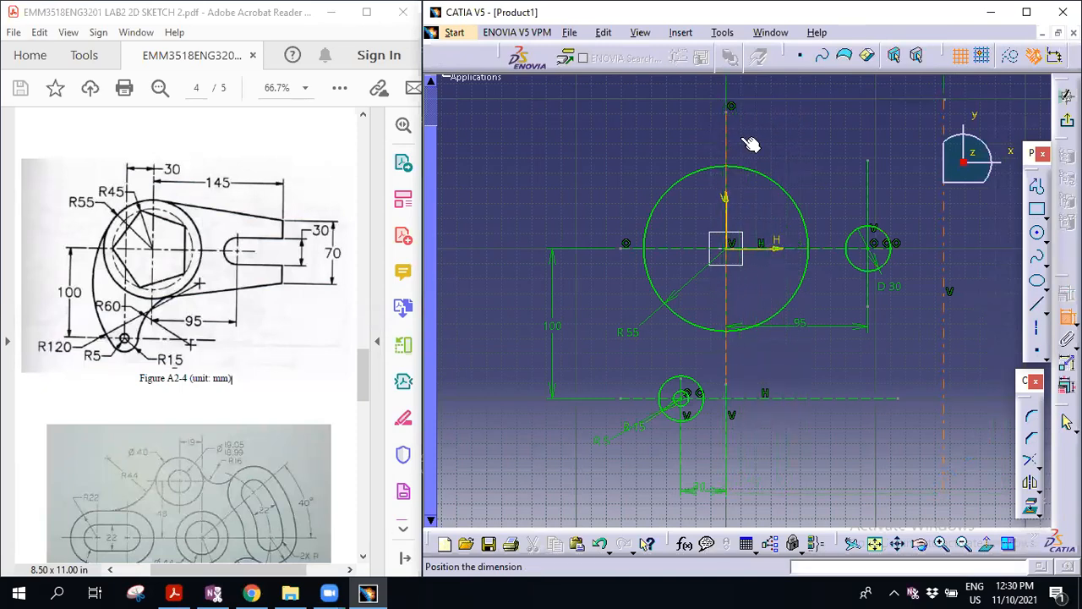
click(833, 84)
double_click(832, 84)
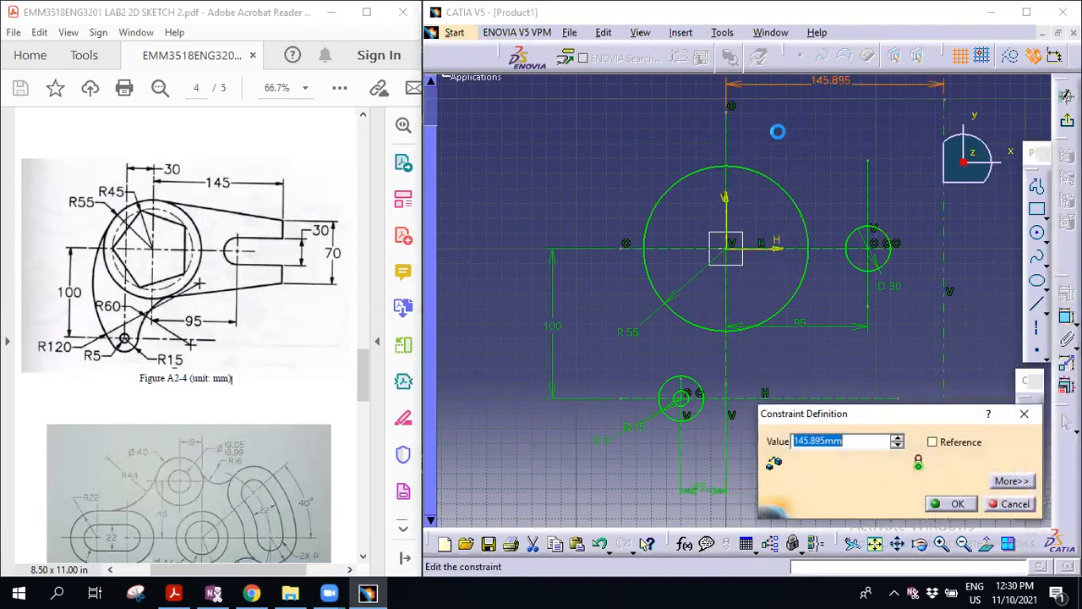
text(45145)
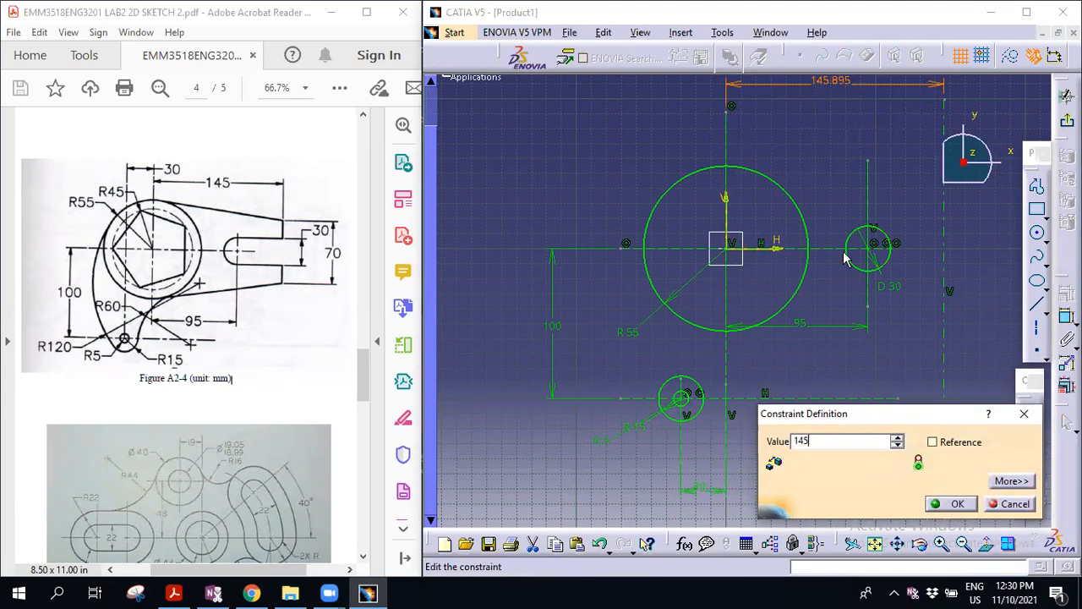
key(Return)
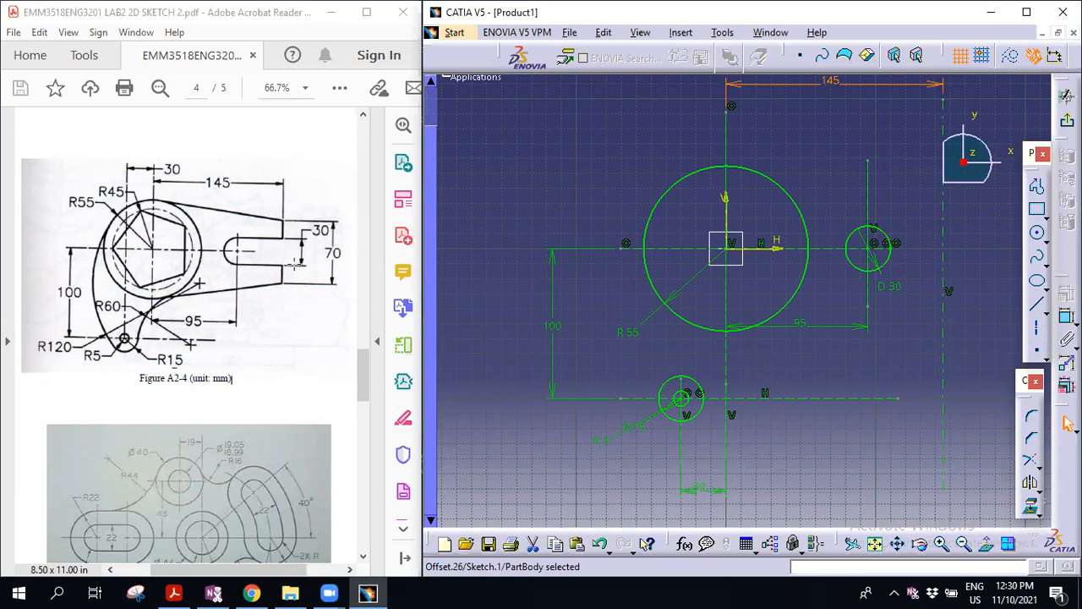
Draw two horizontal slot lines from the top and bottom points of the 30 mm circle to the far-right vertical axis
click(883, 245)
click(1039, 309)
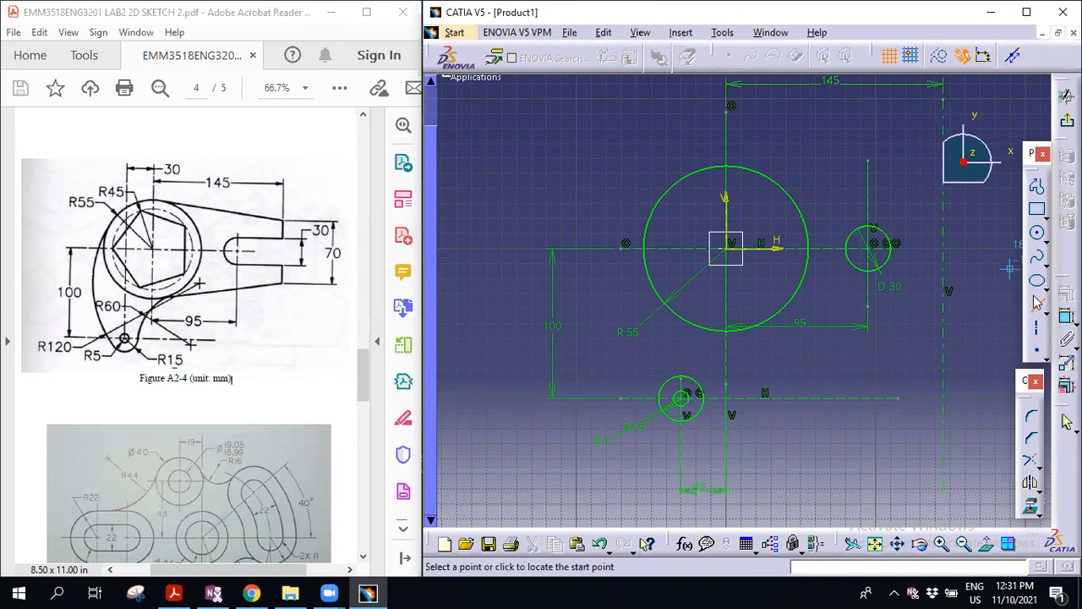
click(871, 228)
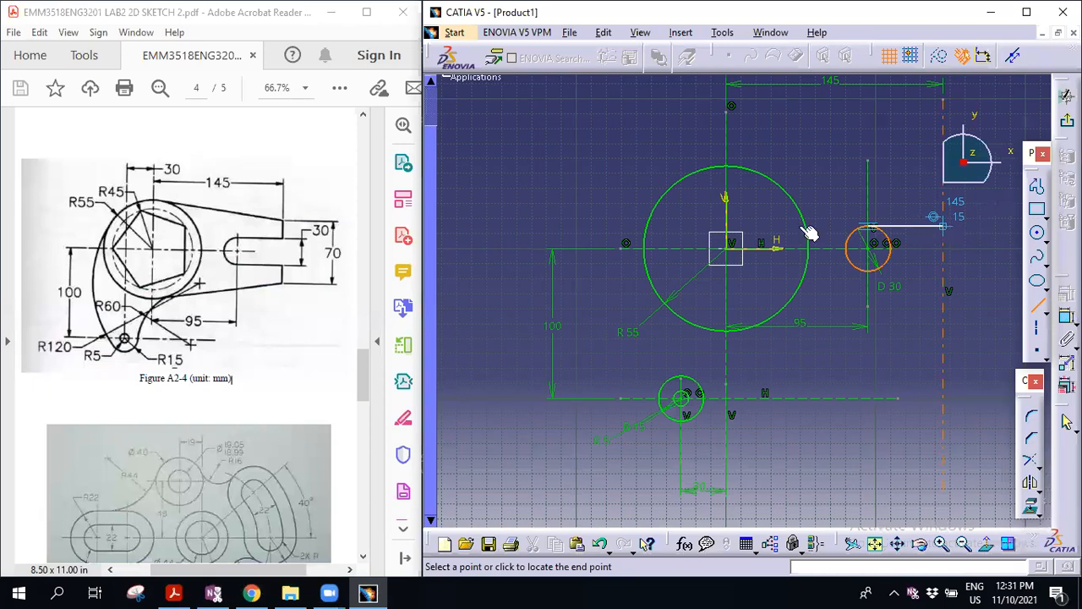
click(972, 296)
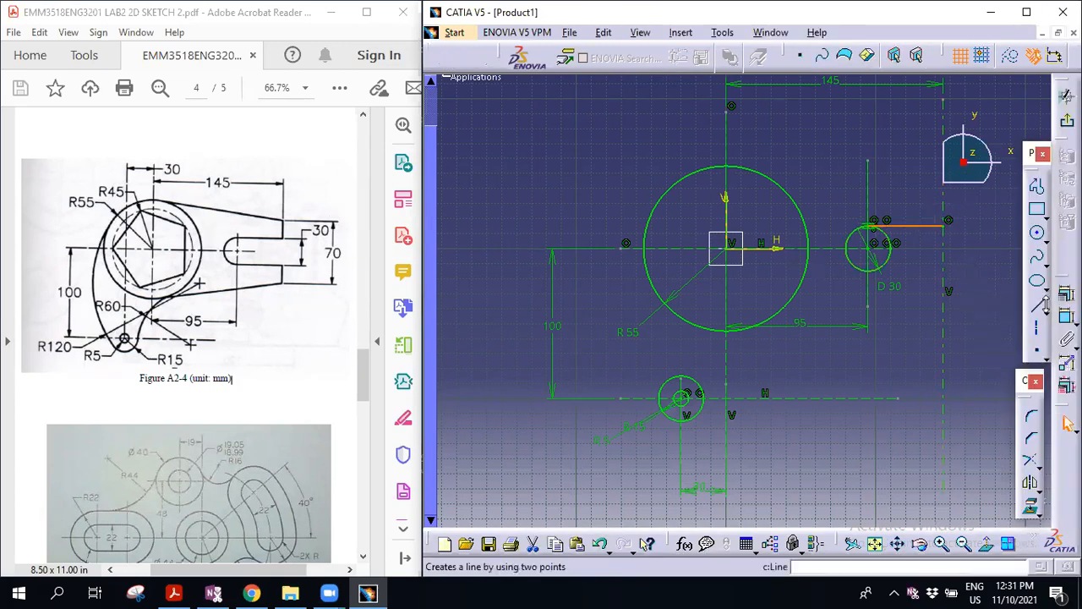
click(1040, 306)
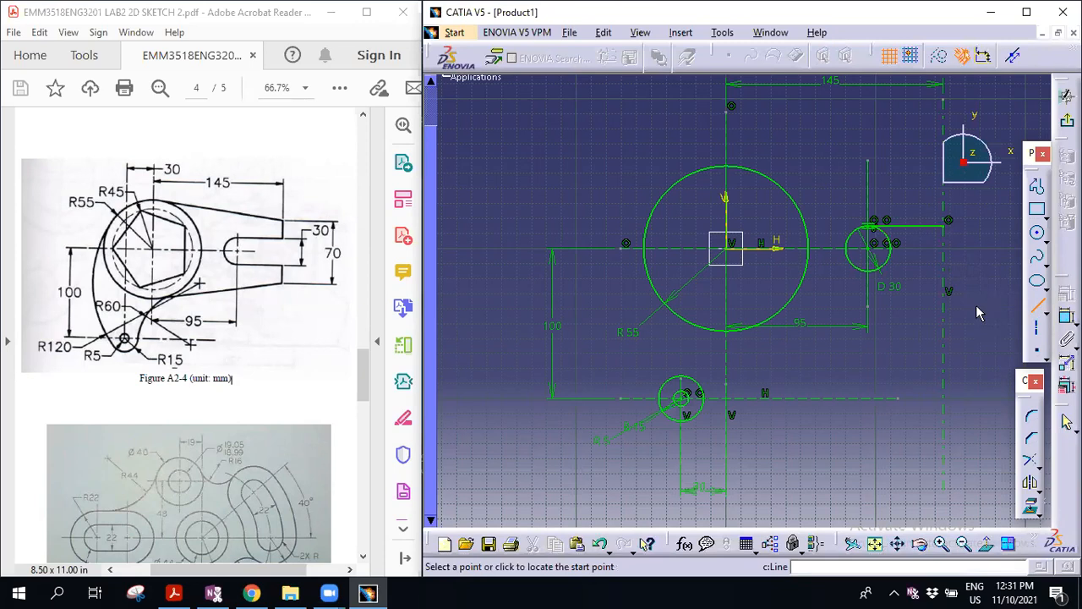
click(874, 274)
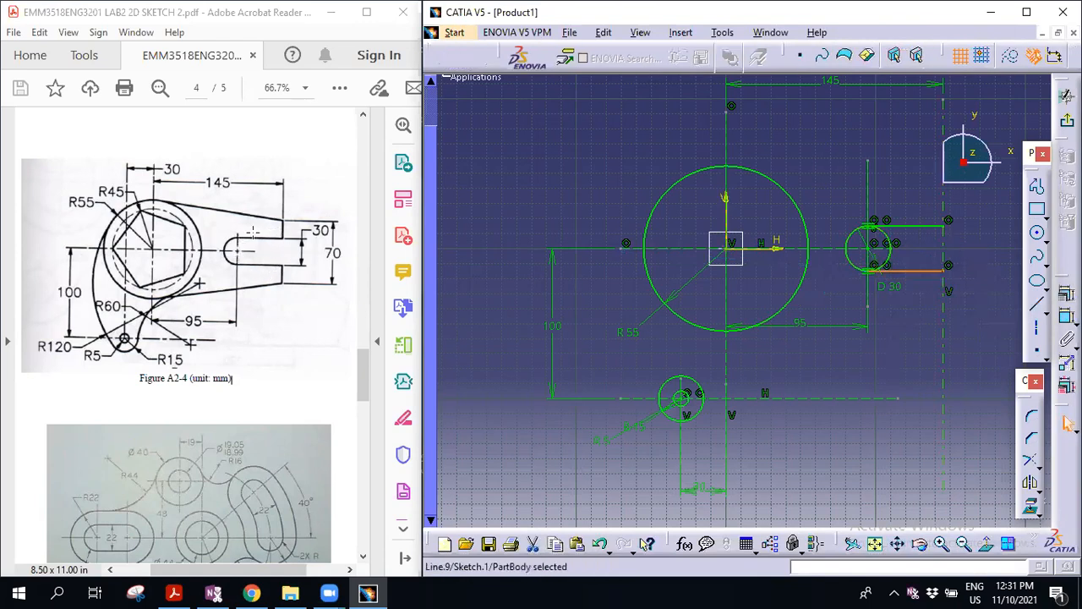
key(Escape)
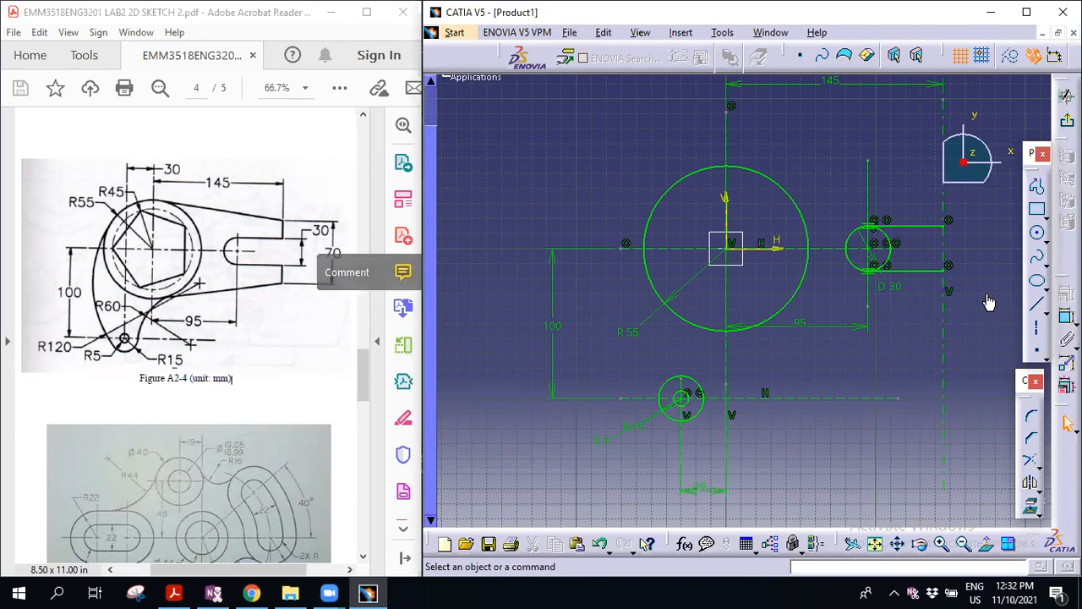
Draw a vertical line downward from the lower slot line's right end, dimension it and set its length to 20 mm
click(1037, 304)
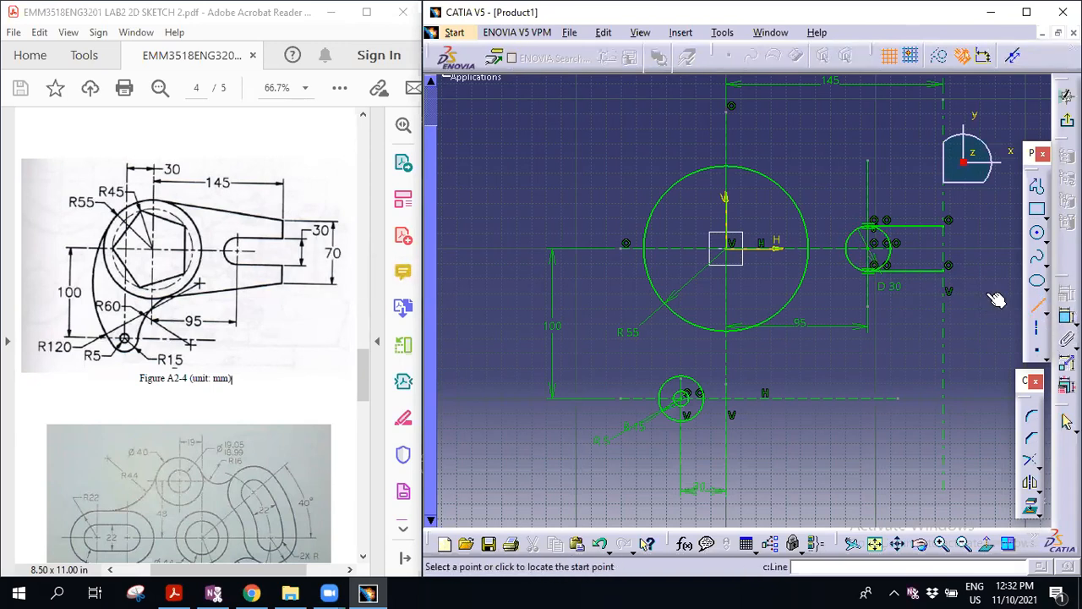
click(944, 271)
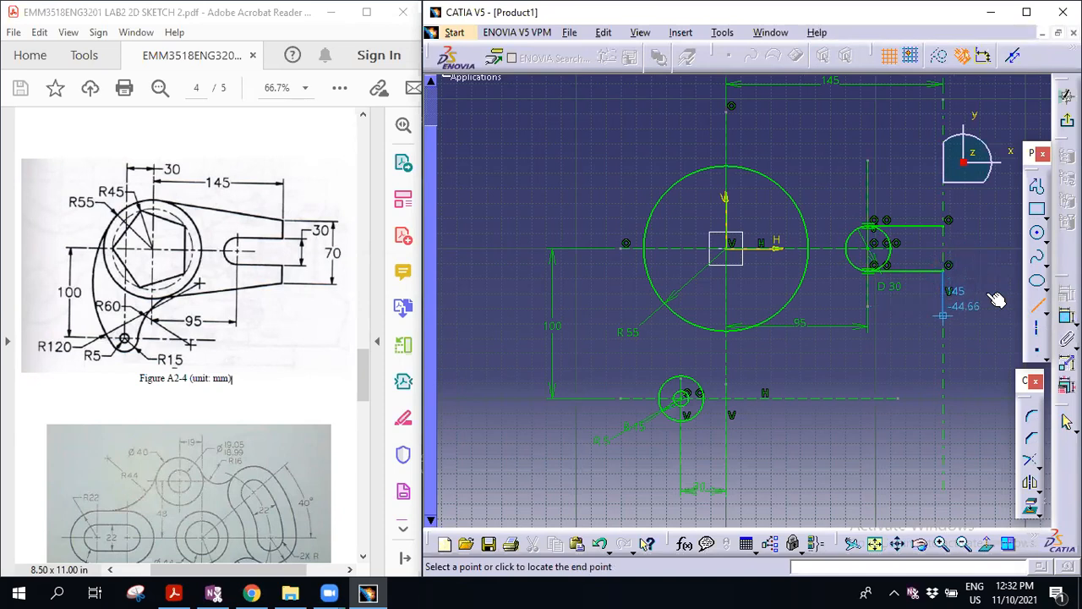
click(943, 316)
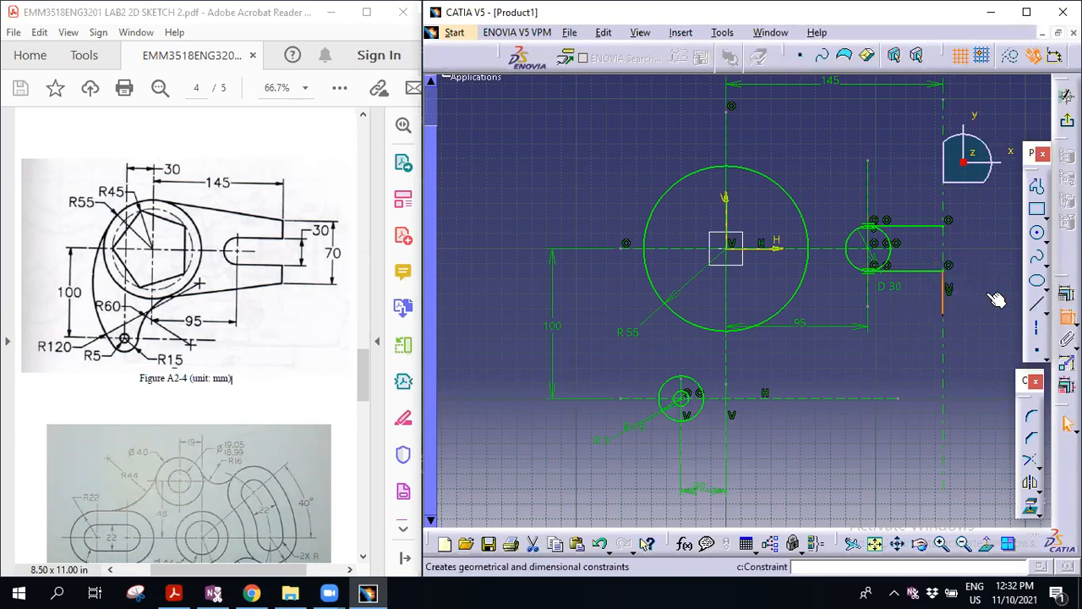
click(1067, 316)
click(994, 297)
double_click(990, 296)
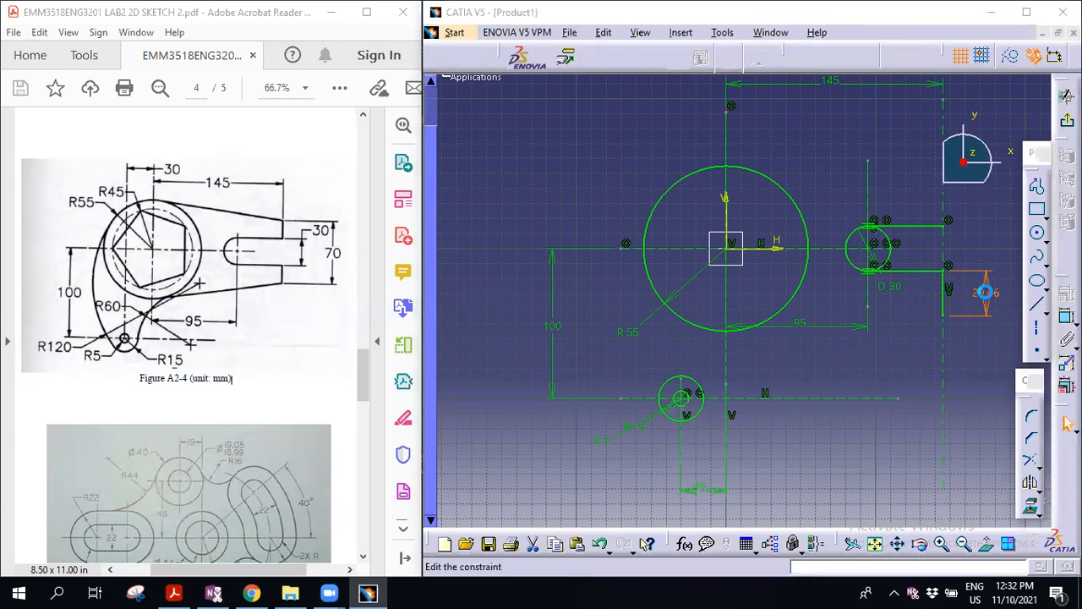
text(20)
key(Return)
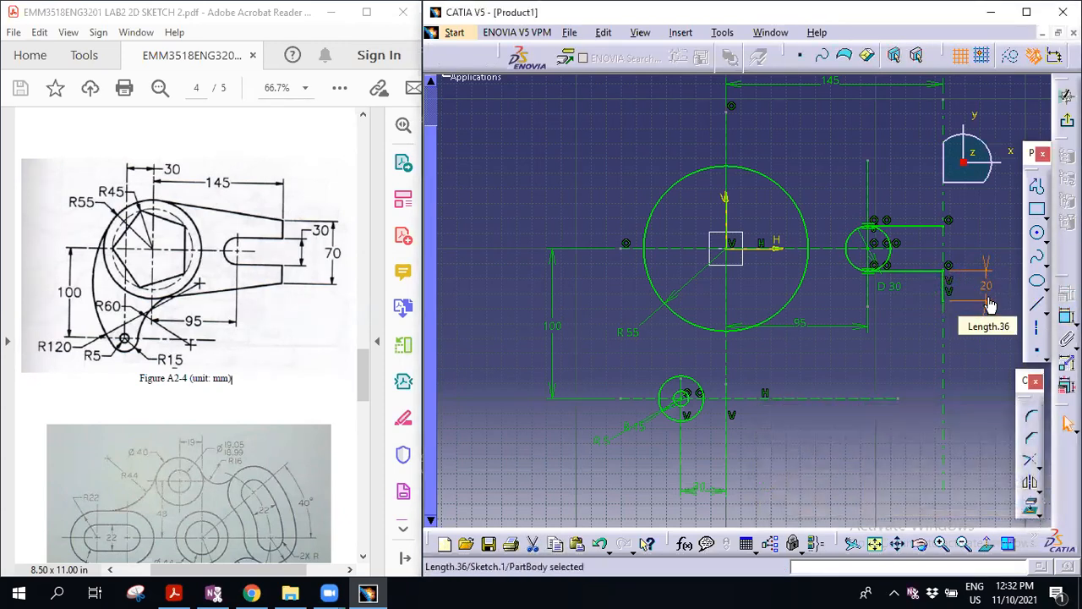
Draw a vertical line upward from the upper slot line's right end, dimension it and set its length to 20 mm
click(1042, 311)
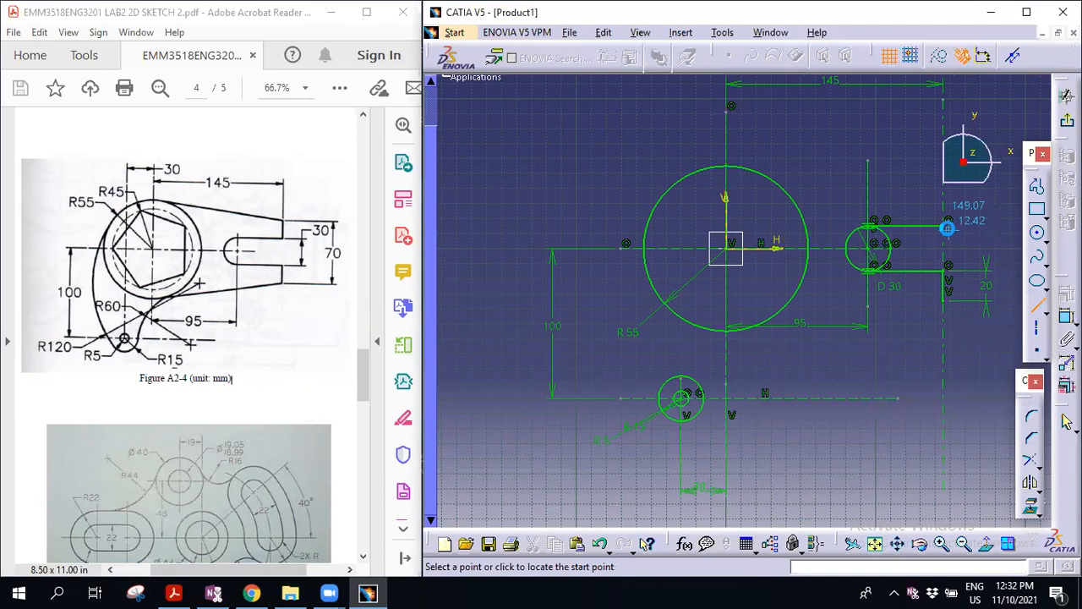
click(946, 222)
click(944, 192)
click(1066, 316)
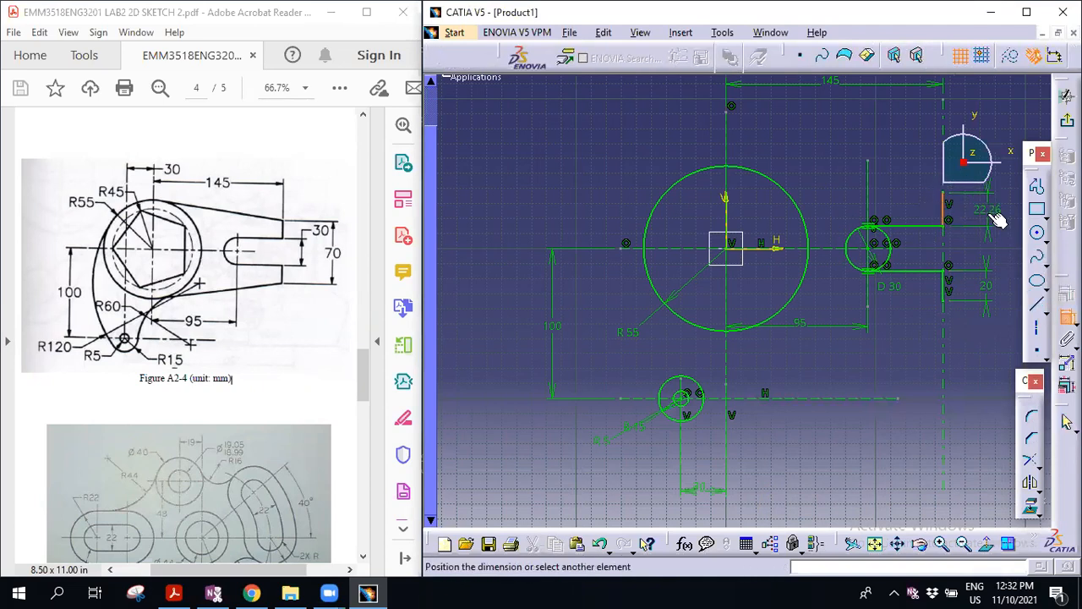
click(985, 218)
double_click(979, 225)
text(20)
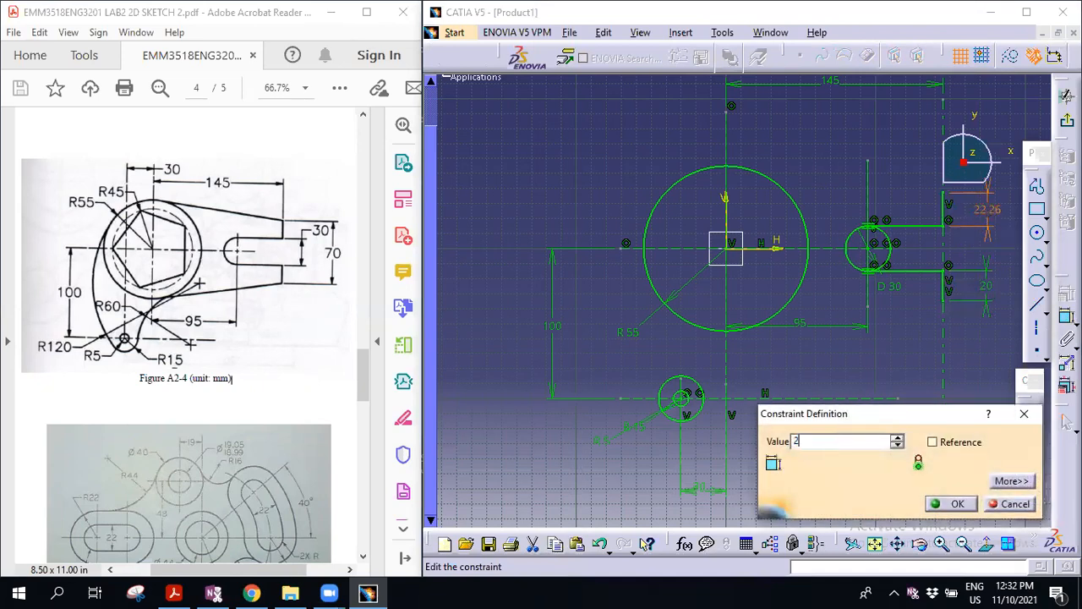
key(Return)
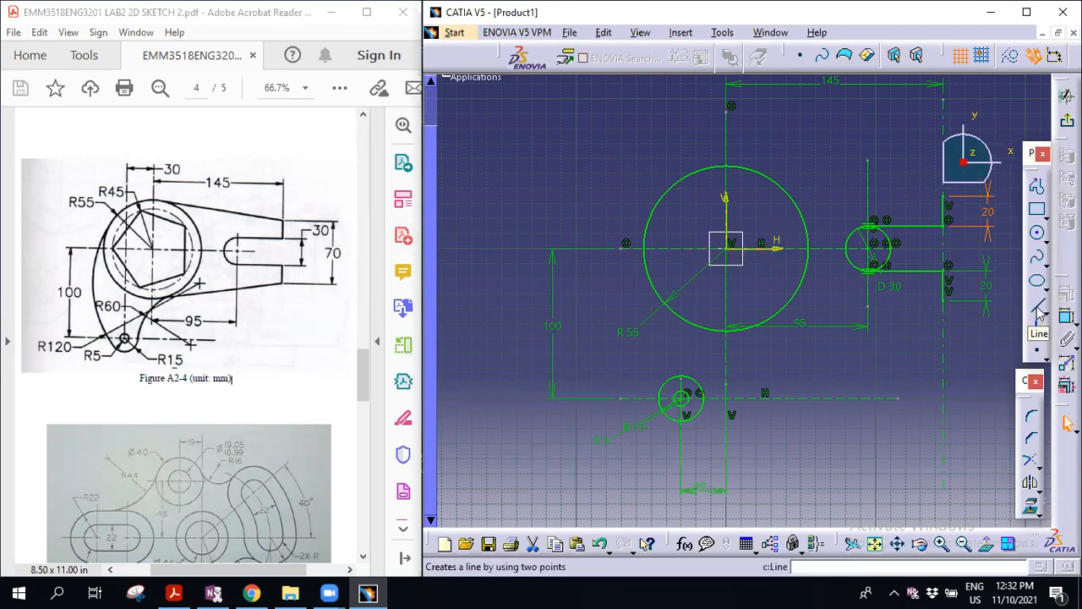
Dimension the overall vertical distance between the outer ends of the two short vertical lines at the slot opening
middle_click(868, 377)
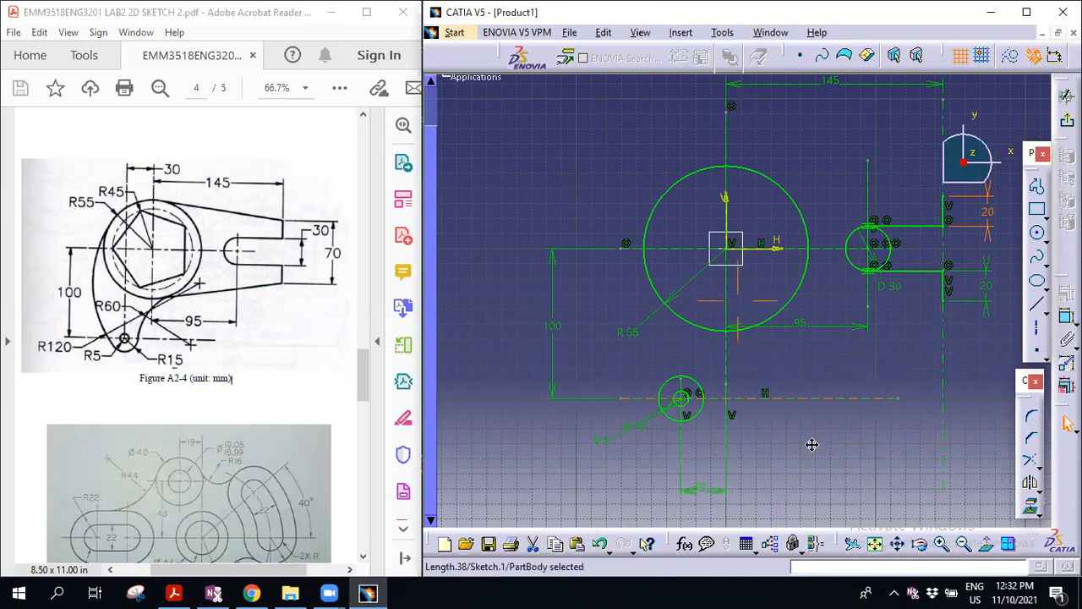
mouse_move(871, 311)
middle_down()
mouse_move(907, 351)
mouse_move(928, 417)
middle_up()
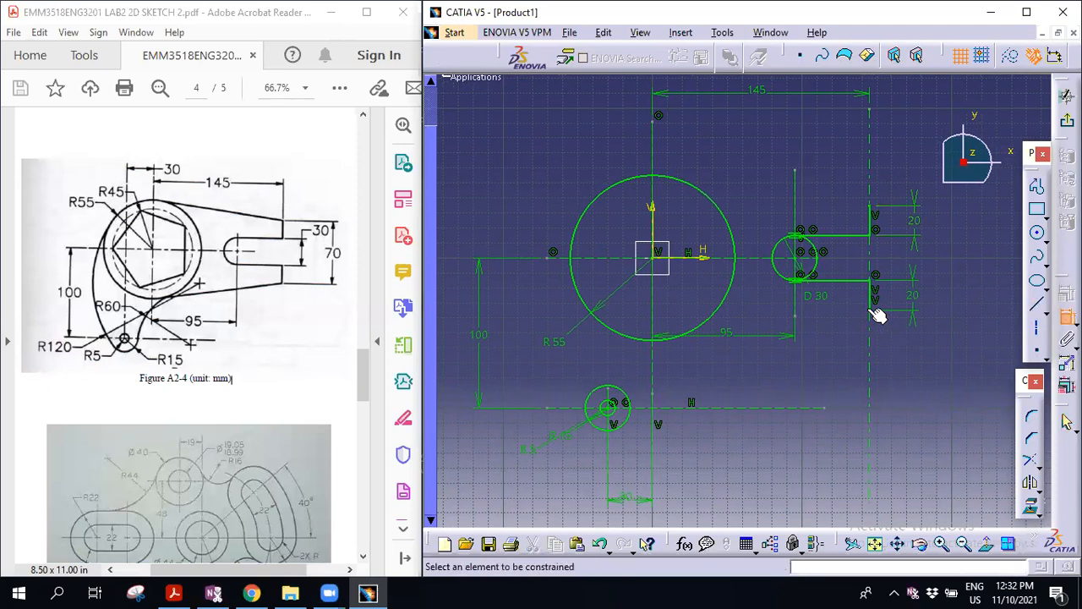
click(874, 312)
click(876, 212)
click(975, 260)
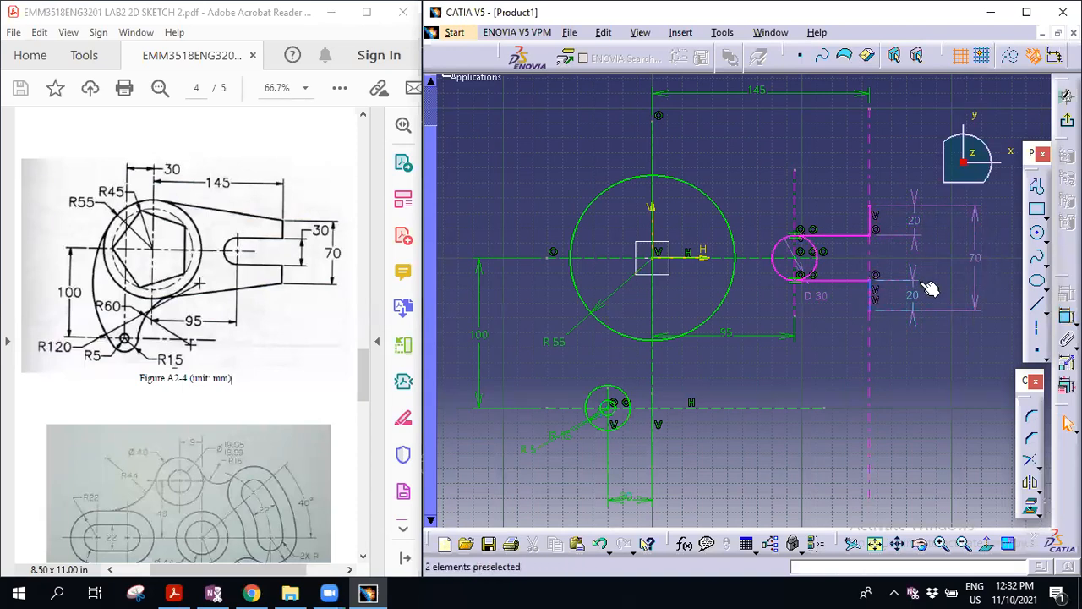
Delete the two 20 mm length dimensions of the short vertical lines at the slot opening
click(915, 223)
key(Delete)
click(913, 293)
key(Delete)
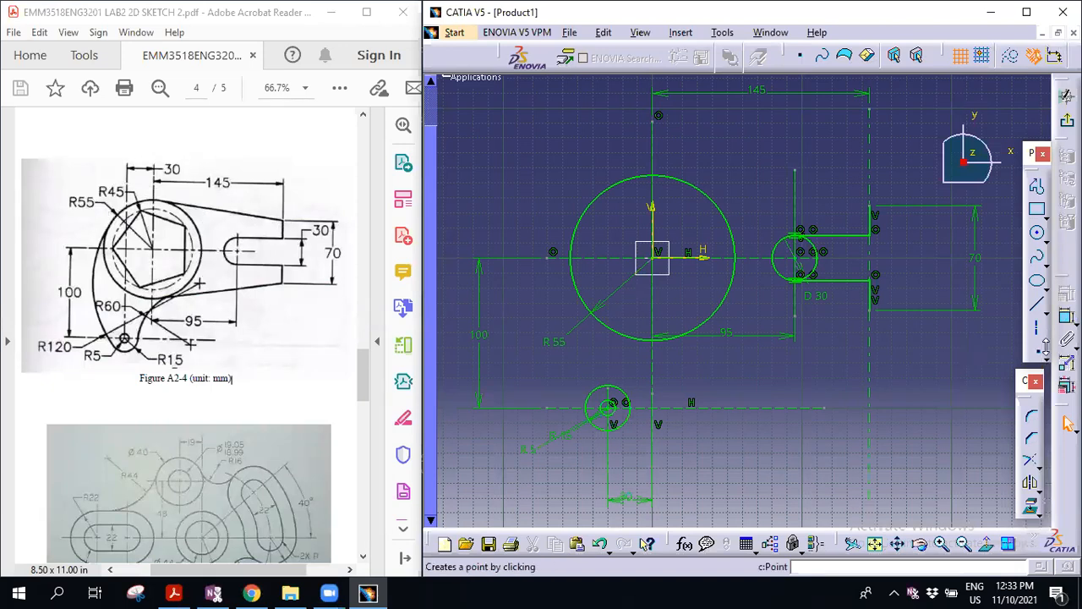
Draw a sloping line from the top point of the R55 circle to the upper end of the short vertical line above the slot
click(1040, 307)
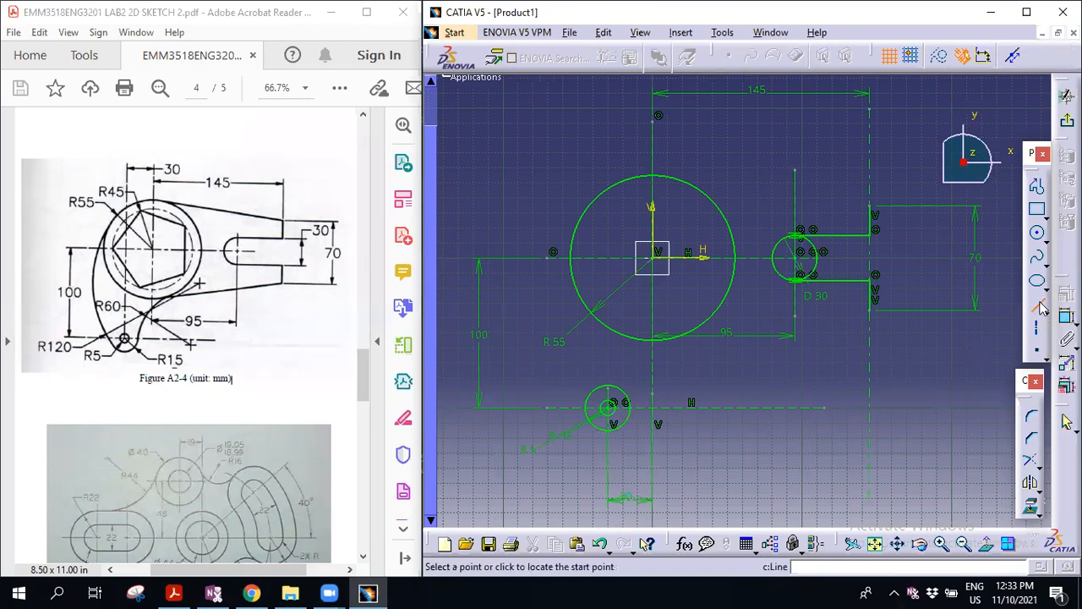
click(658, 178)
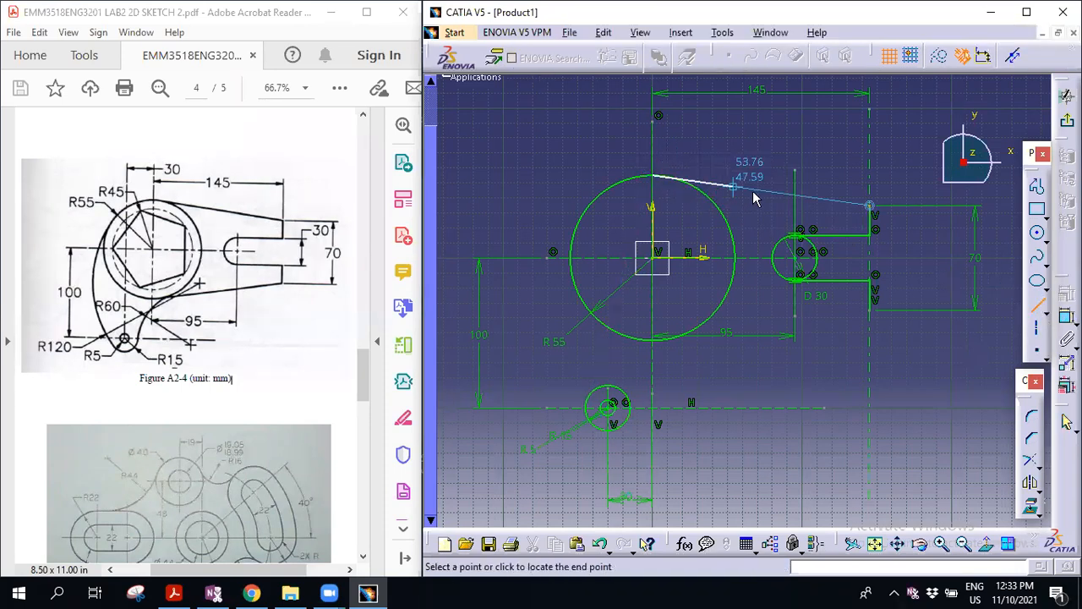
click(880, 210)
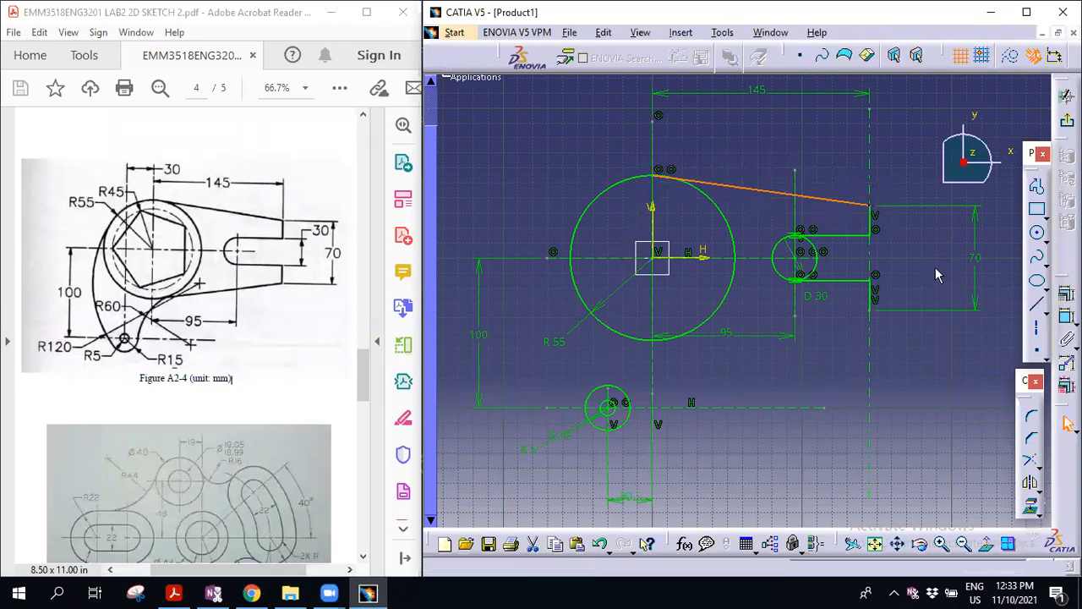
Draw a sloping line from the bottom point of the R55 circle to the lower end of the short vertical line below the slot
click(1040, 308)
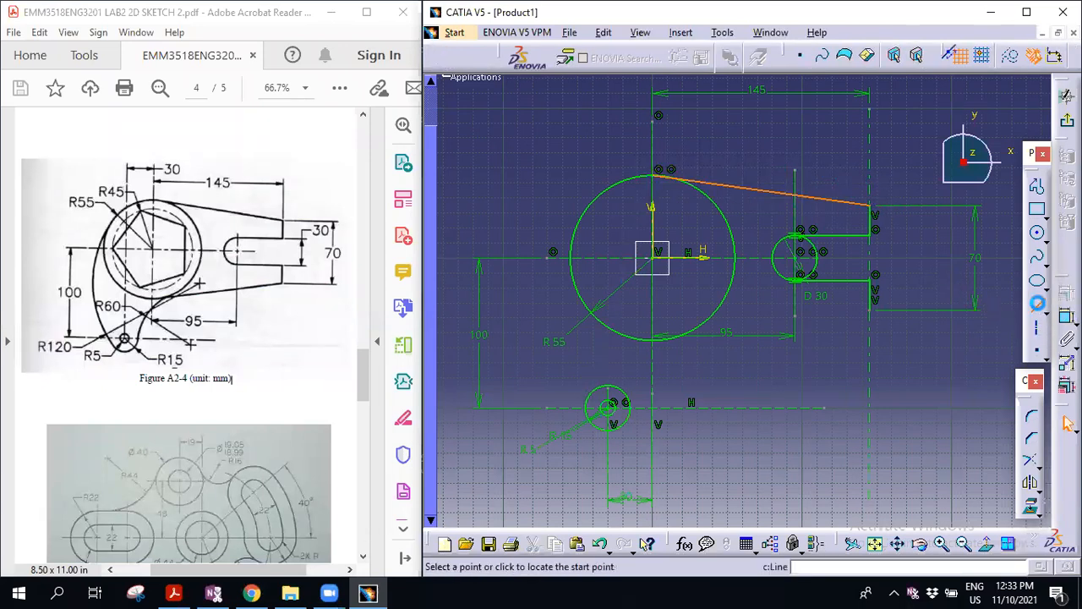
click(662, 346)
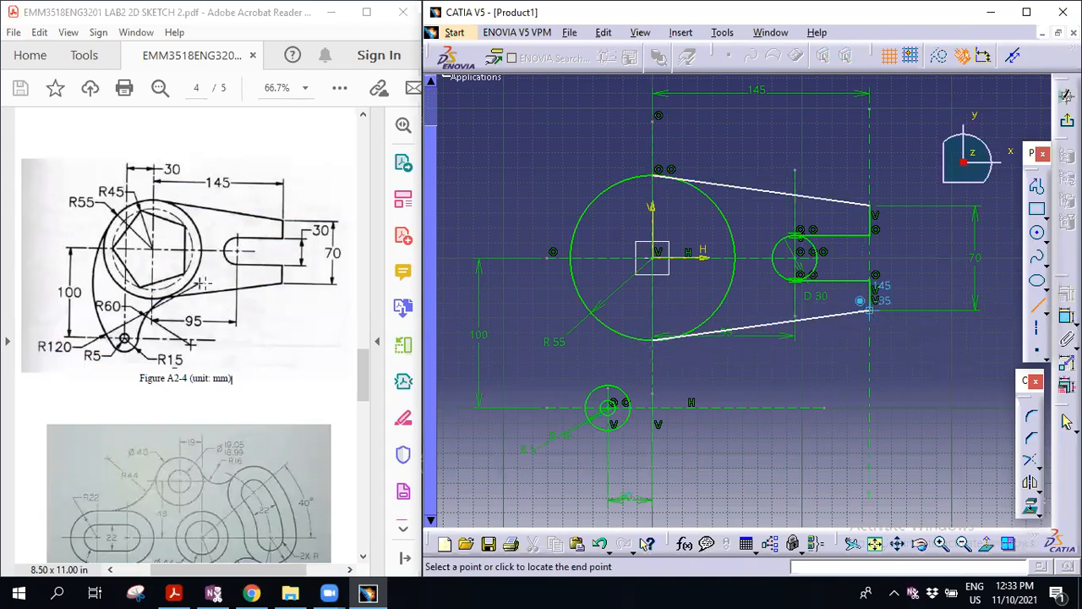
click(876, 312)
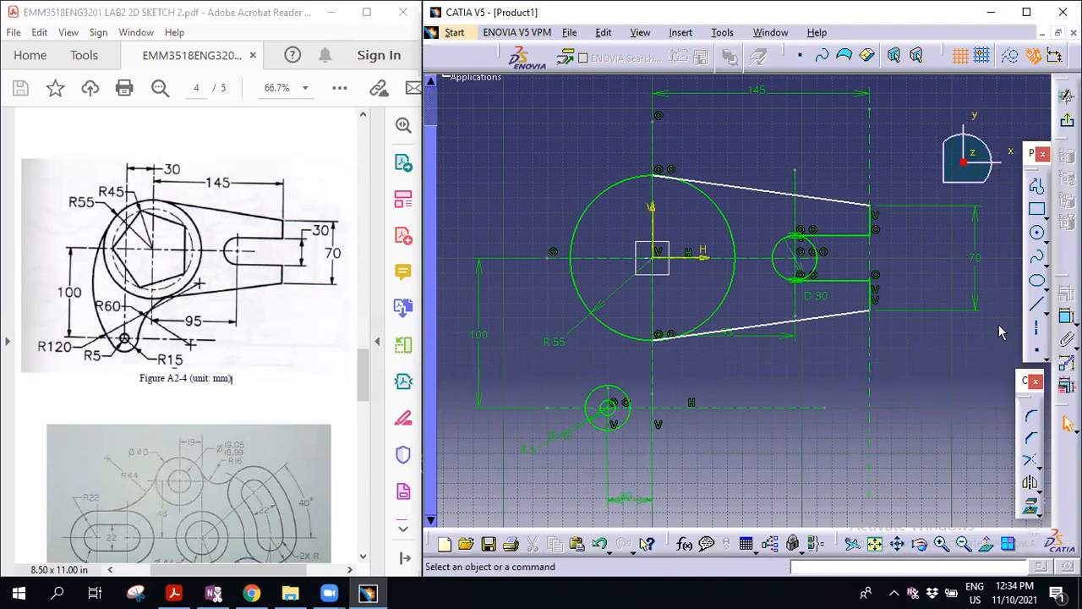
Draw a circle about 250 mm in radius, centred below the slot arm and surrounding the profile
click(1039, 235)
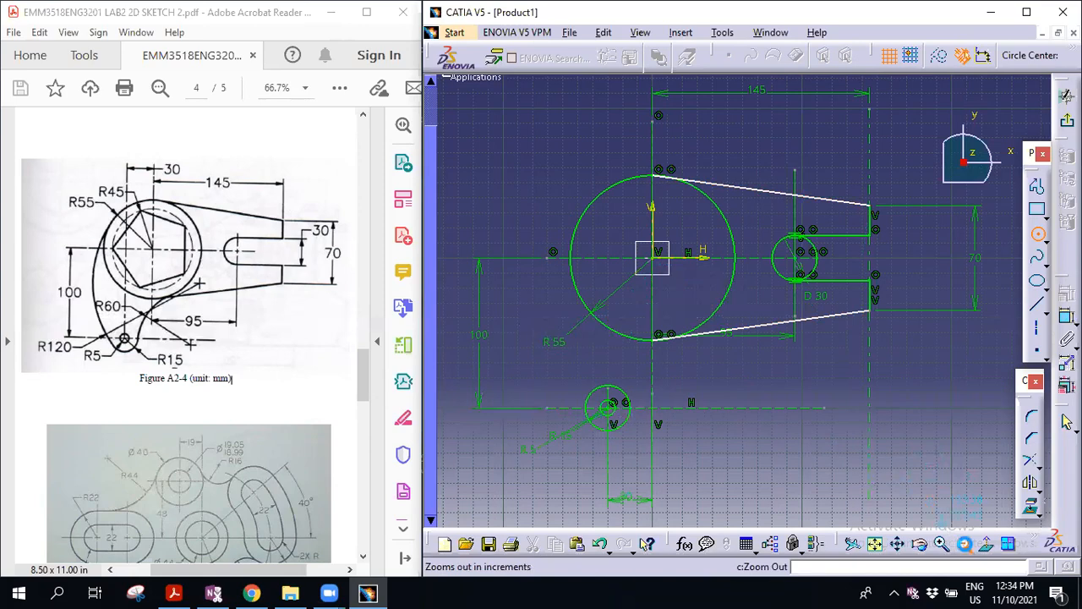
click(963, 543)
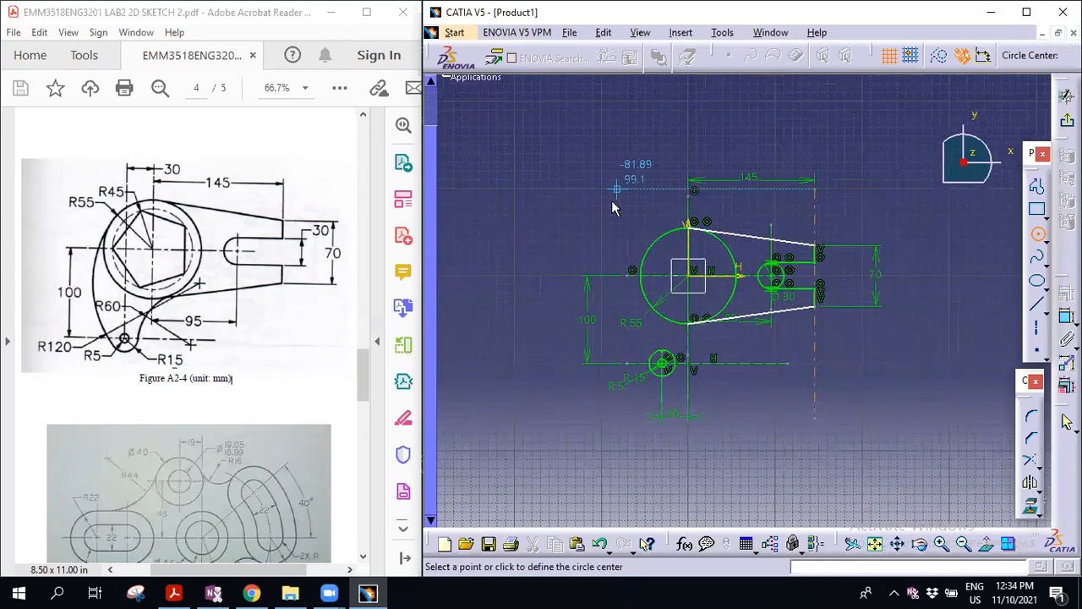
click(751, 386)
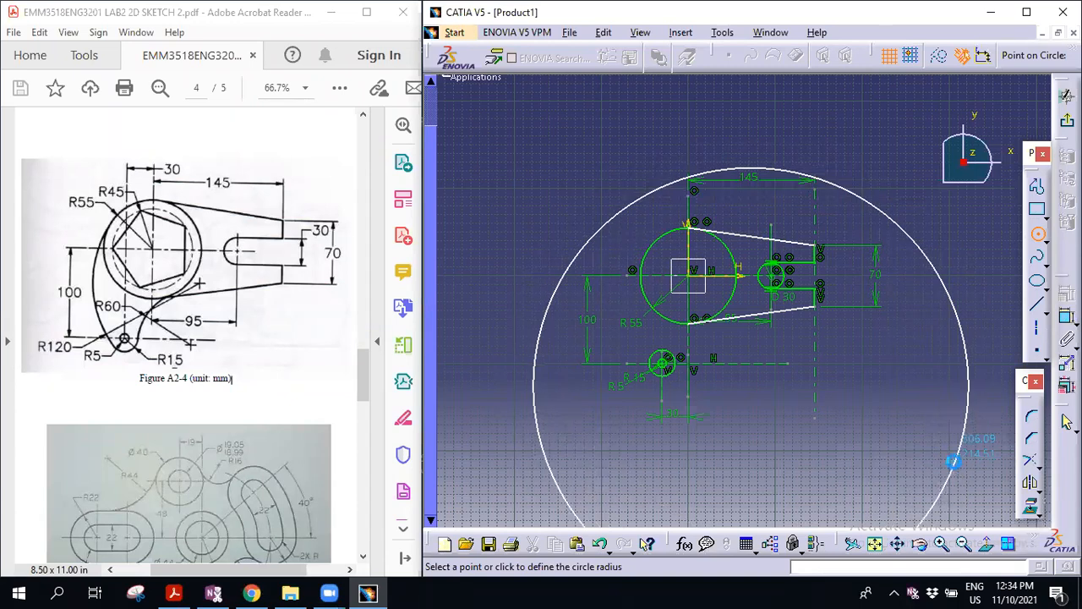
click(953, 465)
Dimension the large circle's radius and set it to 120 mm
click(1066, 316)
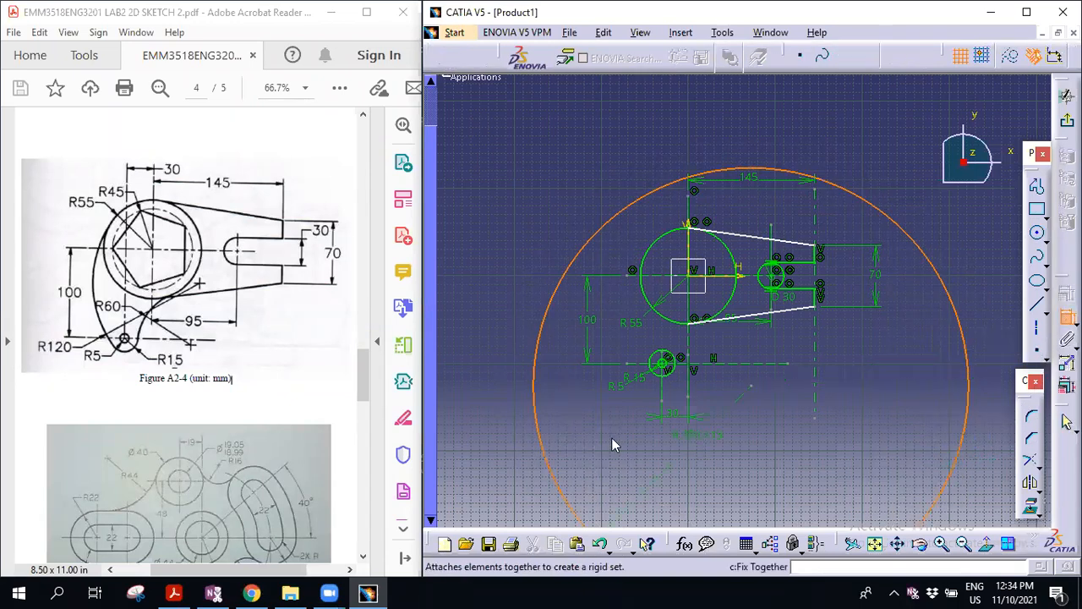
click(505, 461)
double_click(503, 461)
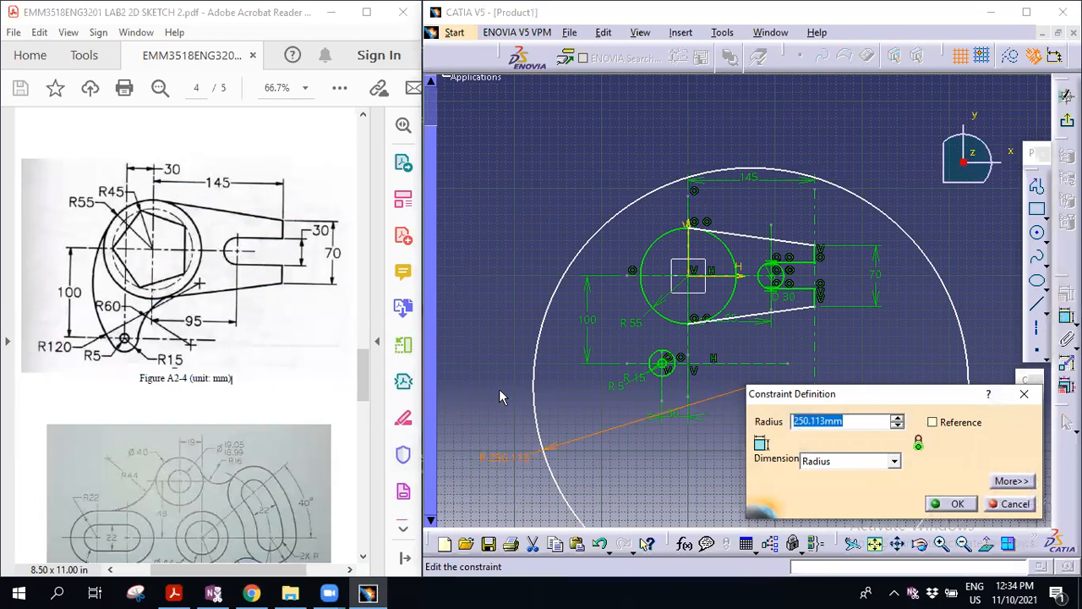
text(120)
key(Return)
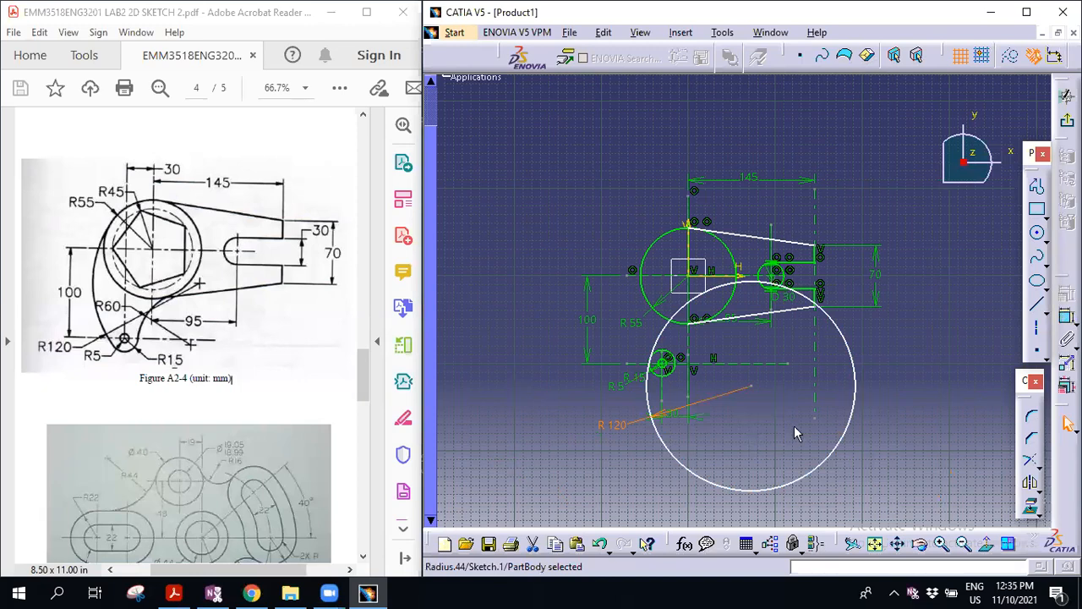
Apply a tangency constraint between the R120 circle and the small R15 circle
click(861, 368)
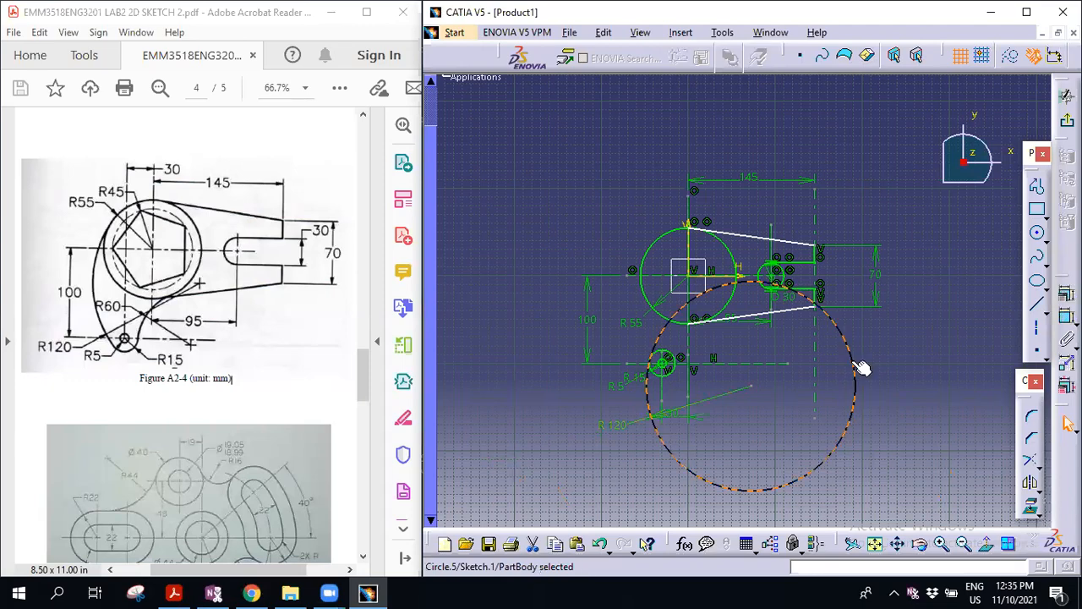
click(943, 546)
click(943, 545)
click(943, 545)
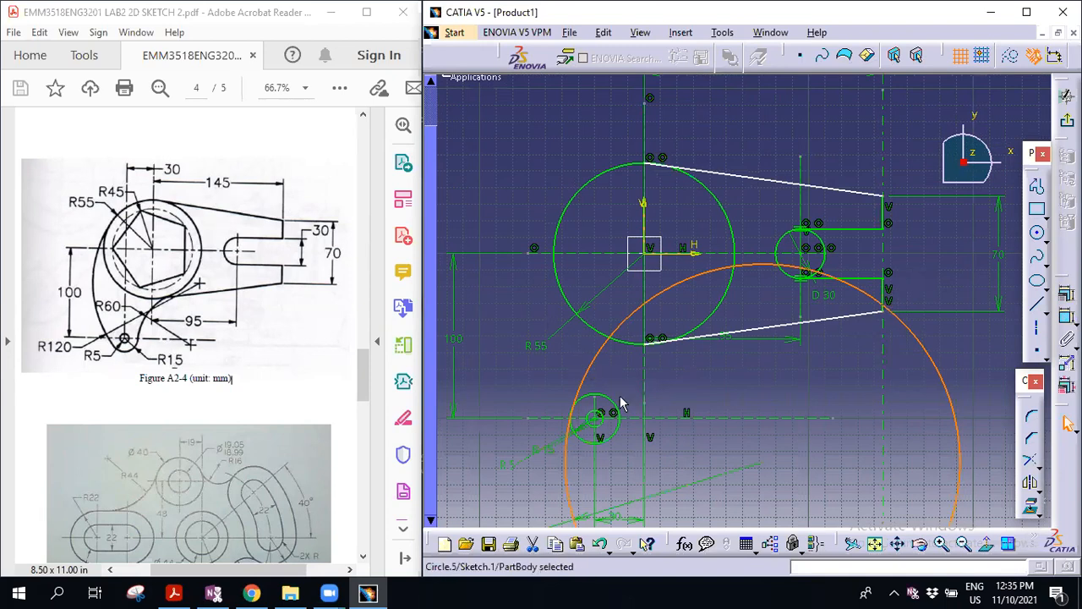
ctrl+click(583, 402)
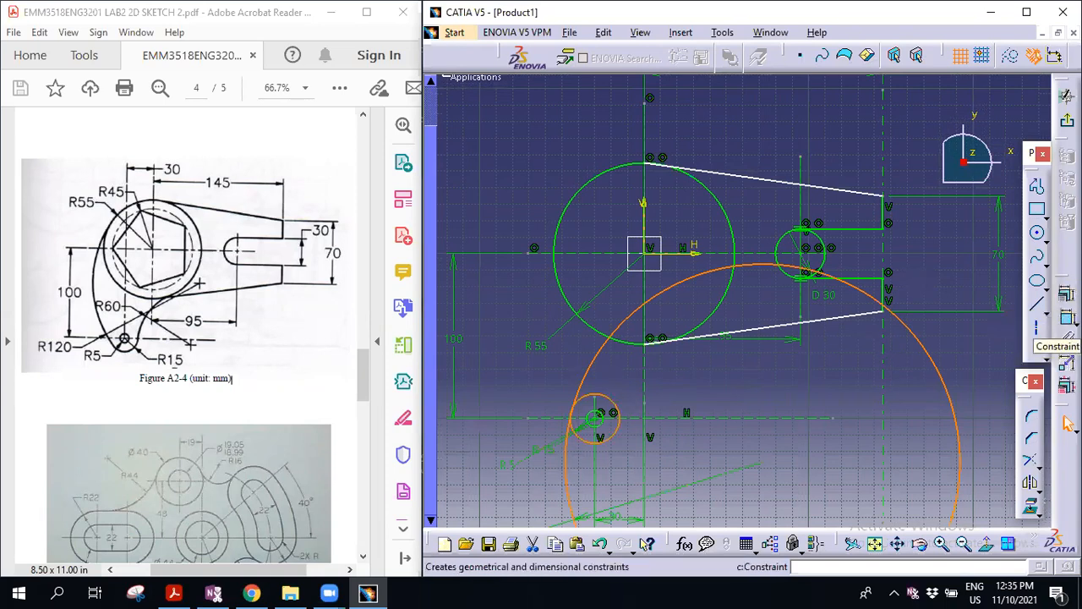
click(1067, 295)
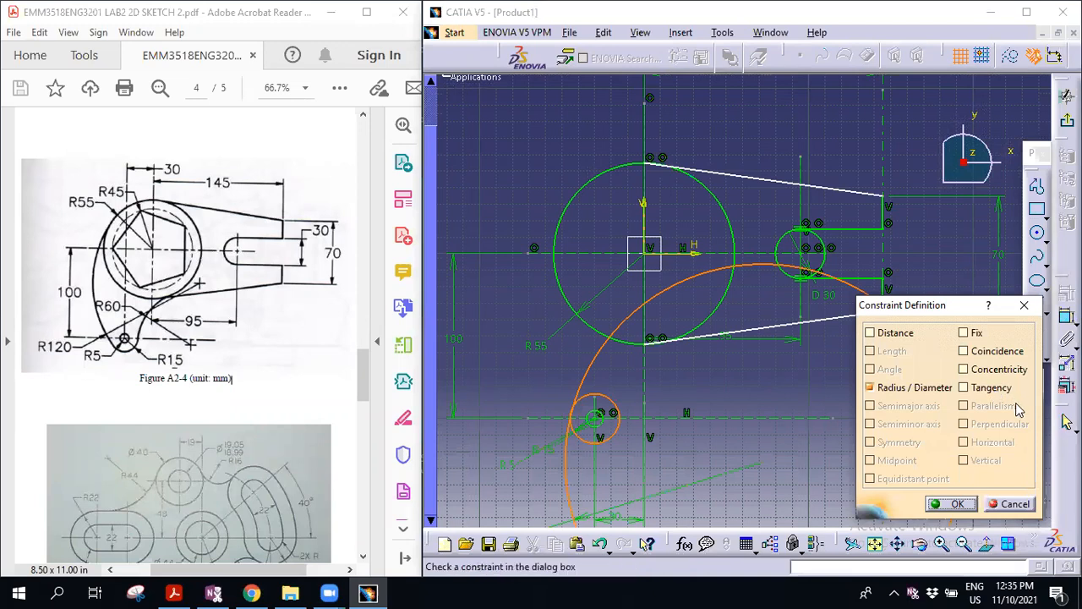
click(965, 389)
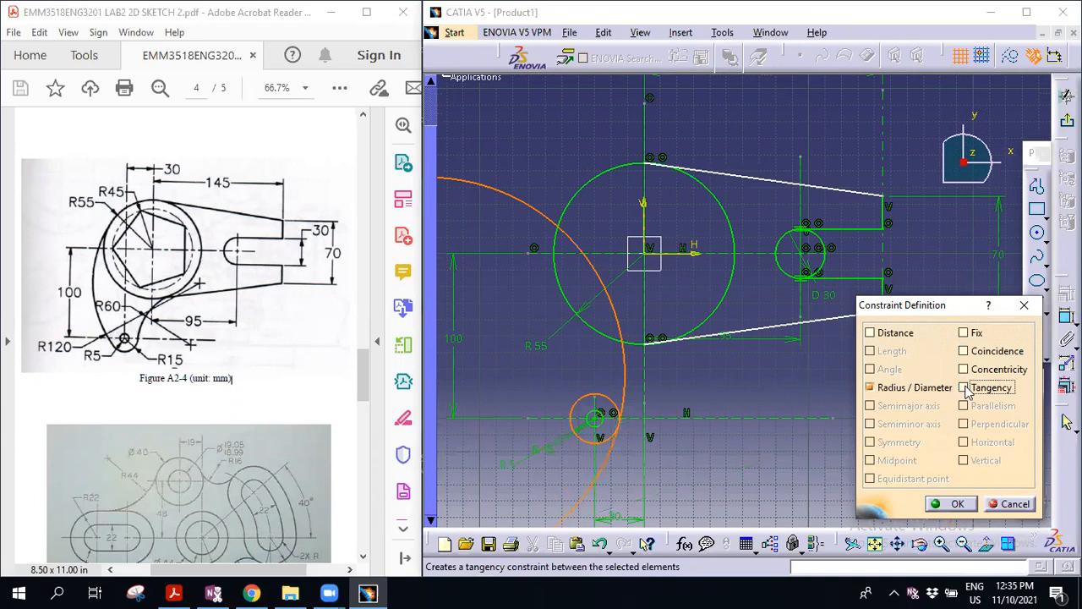
click(965, 388)
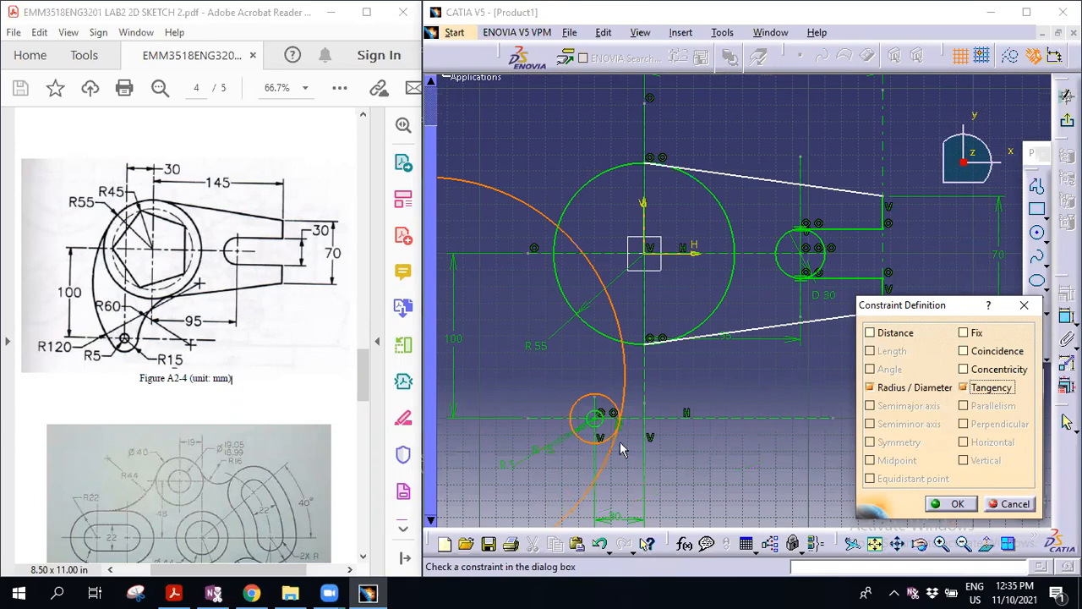
click(955, 503)
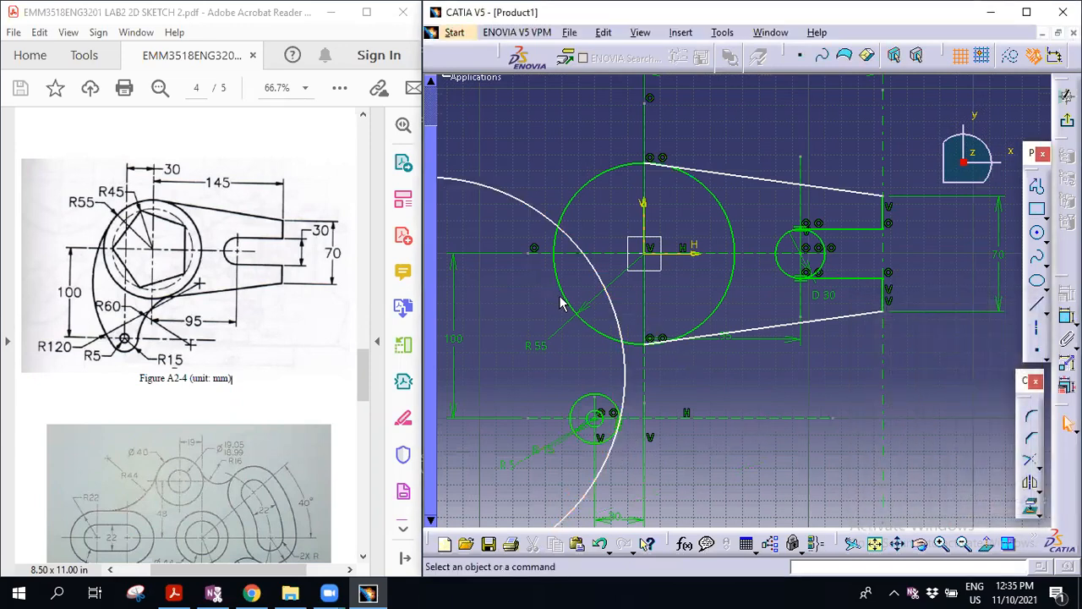
Reposition the R120 circle so that it surrounds the R55 circle and touches the R15 circle on its outer lower-left side
mouse_move(561, 226)
mouse_down()
mouse_move(580, 270)
mouse_move(580, 346)
mouse_move(727, 363)
mouse_move(1004, 435)
mouse_move(935, 363)
mouse_move(913, 249)
mouse_move(851, 143)
mouse_move(872, 152)
mouse_move(631, 187)
mouse_move(537, 239)
mouse_move(625, 399)
mouse_move(609, 449)
mouse_up()
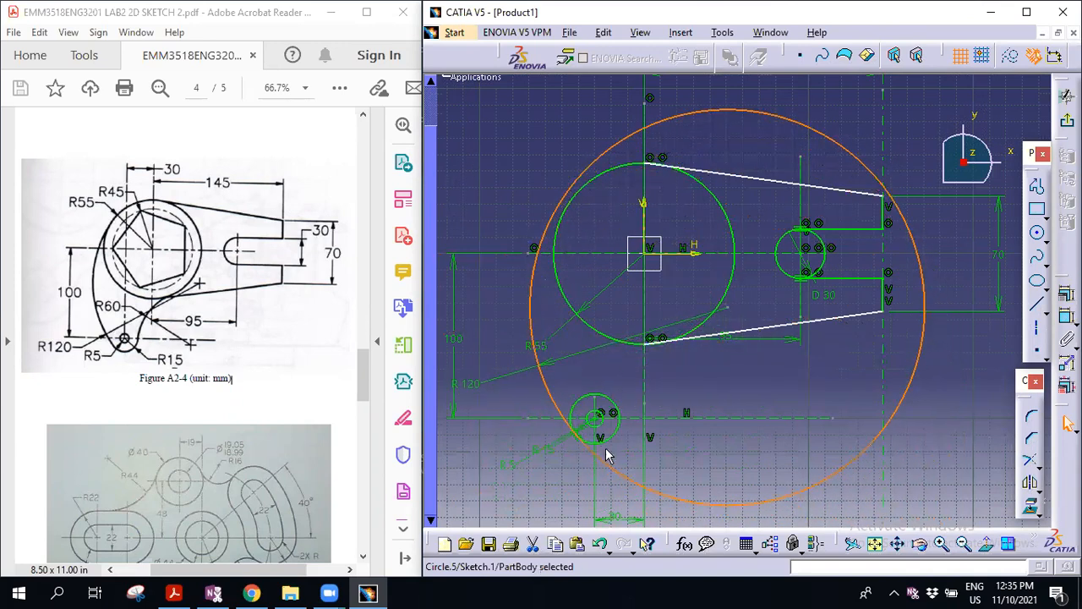
click(607, 455)
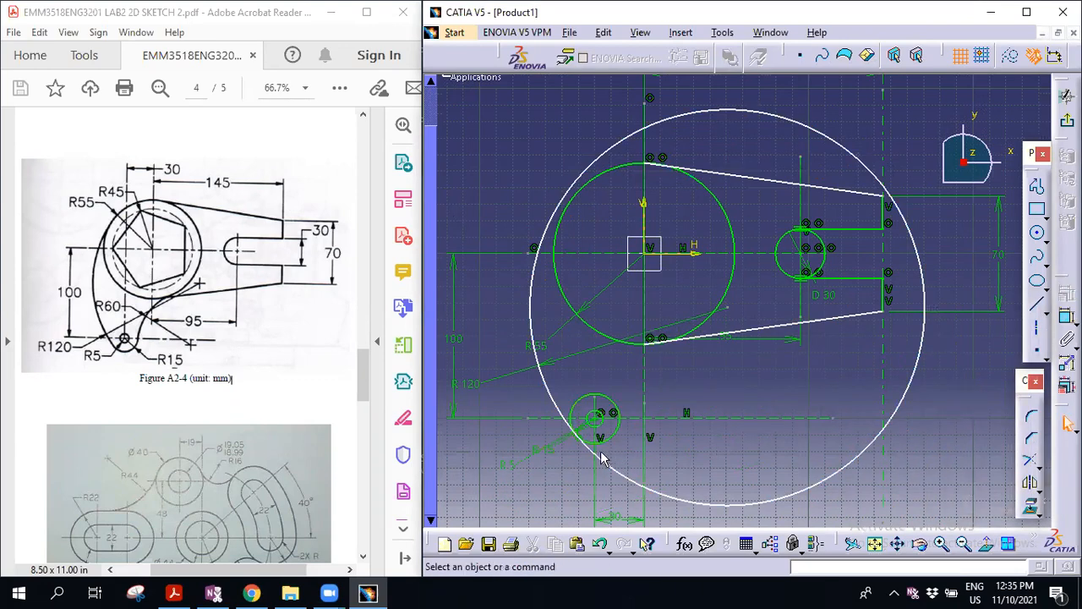
click(962, 543)
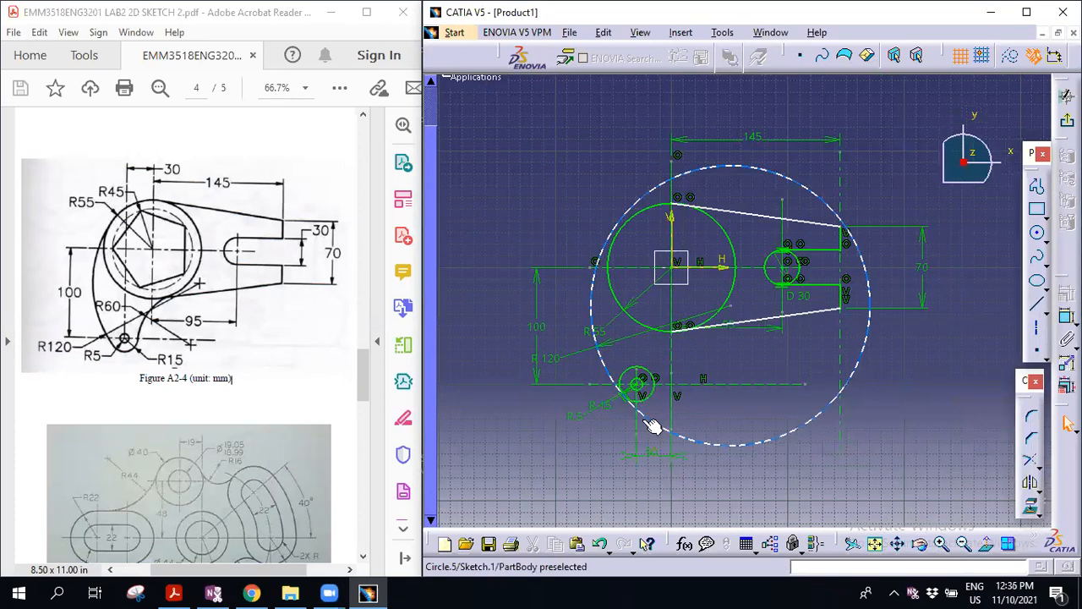
drag(653, 425, 623, 237)
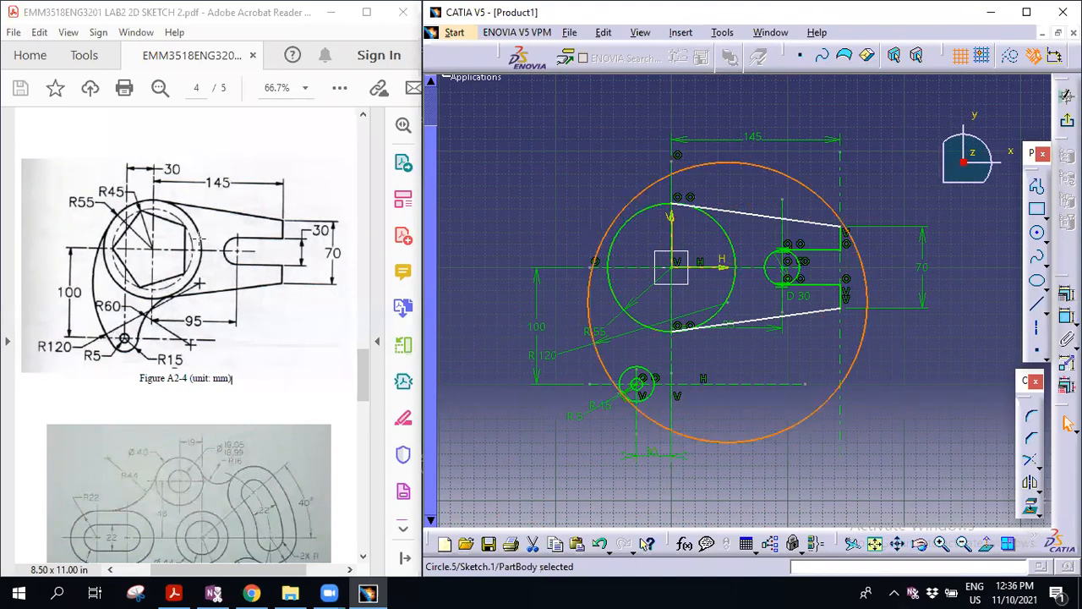
click(883, 449)
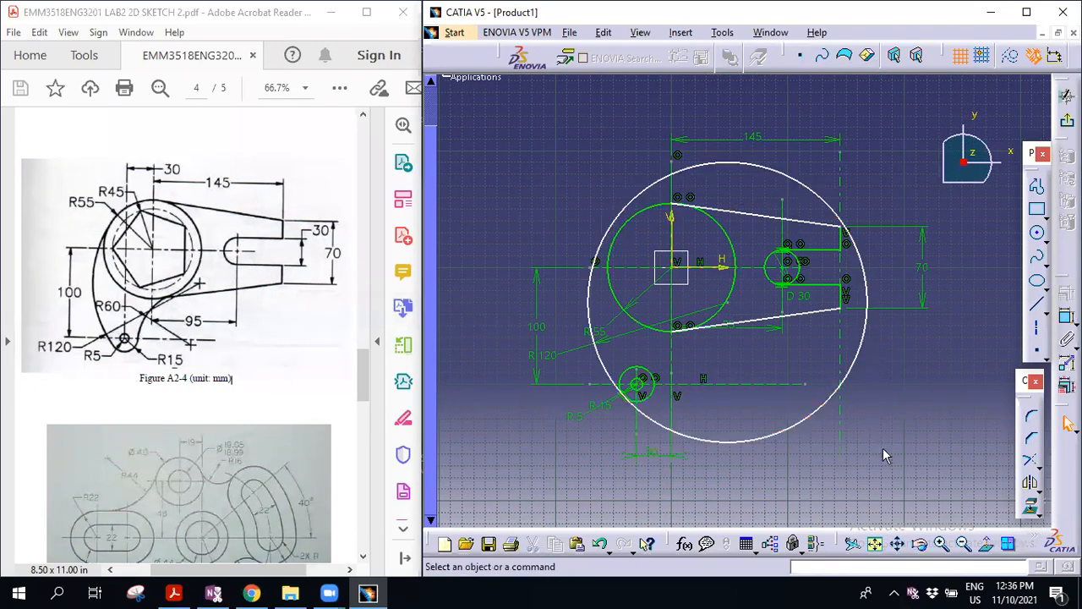
Apply a tangency constraint between the R55 circle and the R120 circle at the upper left of the R55 circle
click(636, 232)
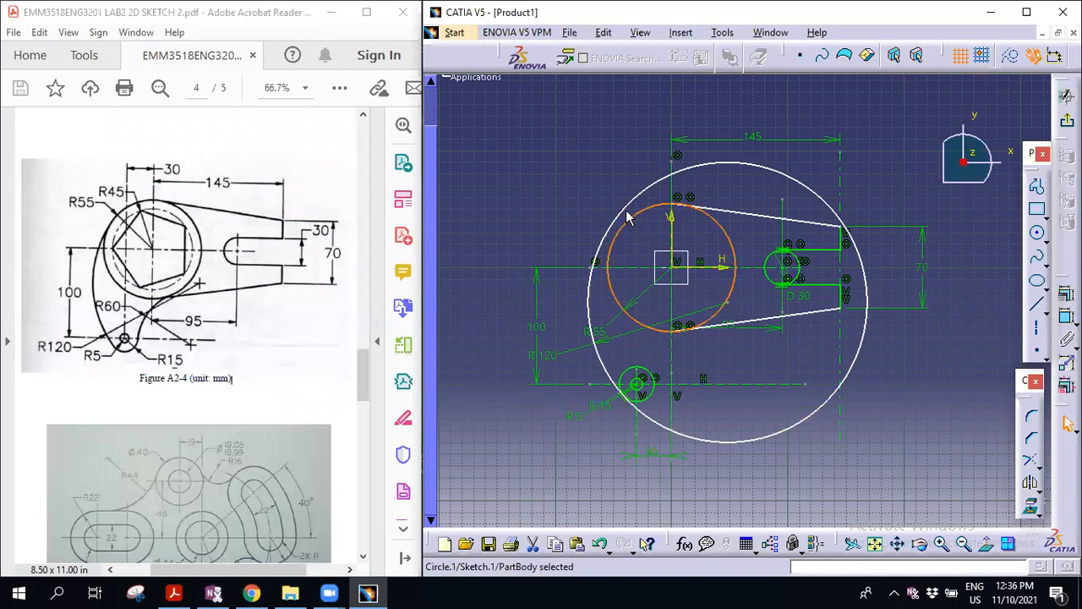
ctrl+click(632, 212)
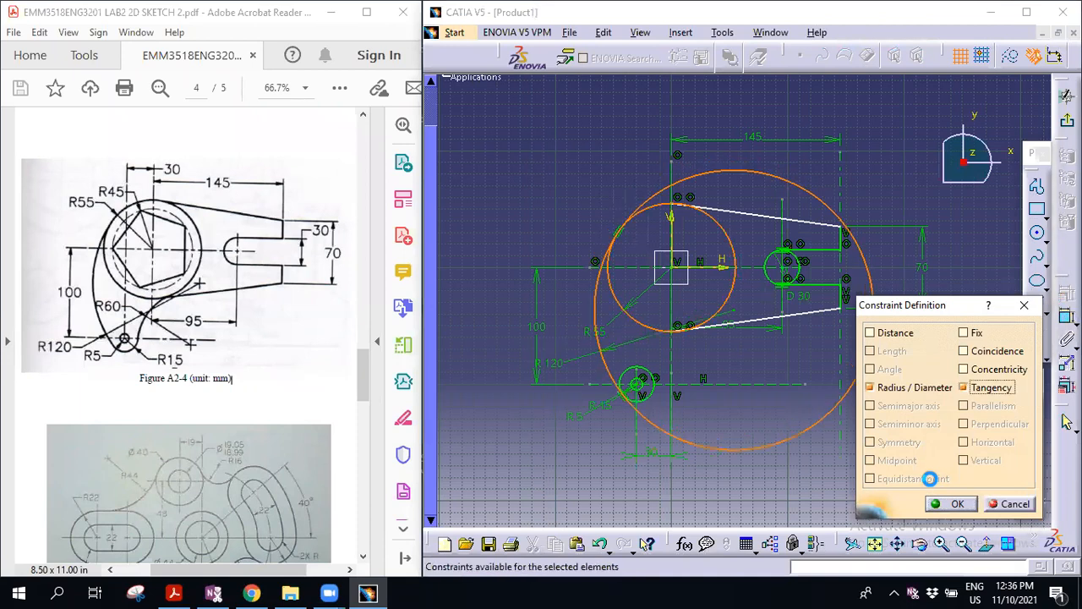
click(951, 503)
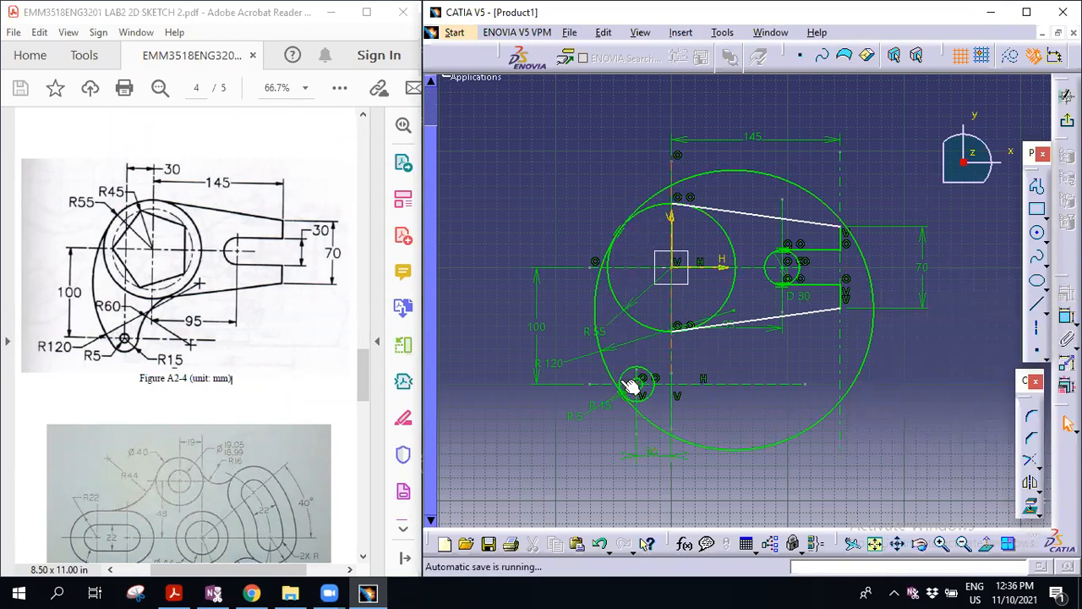
click(633, 230)
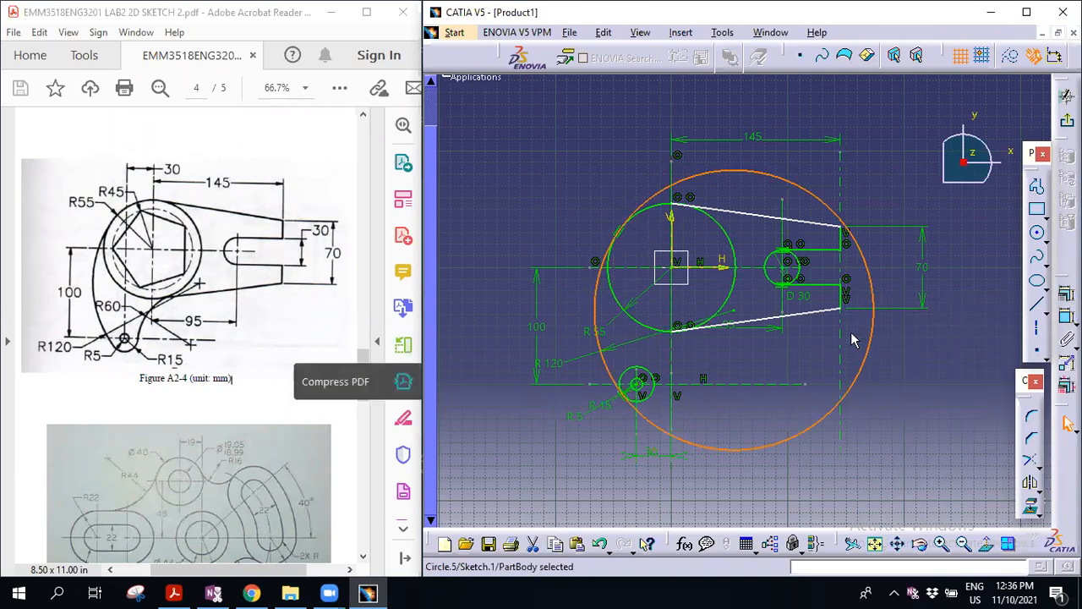
click(935, 394)
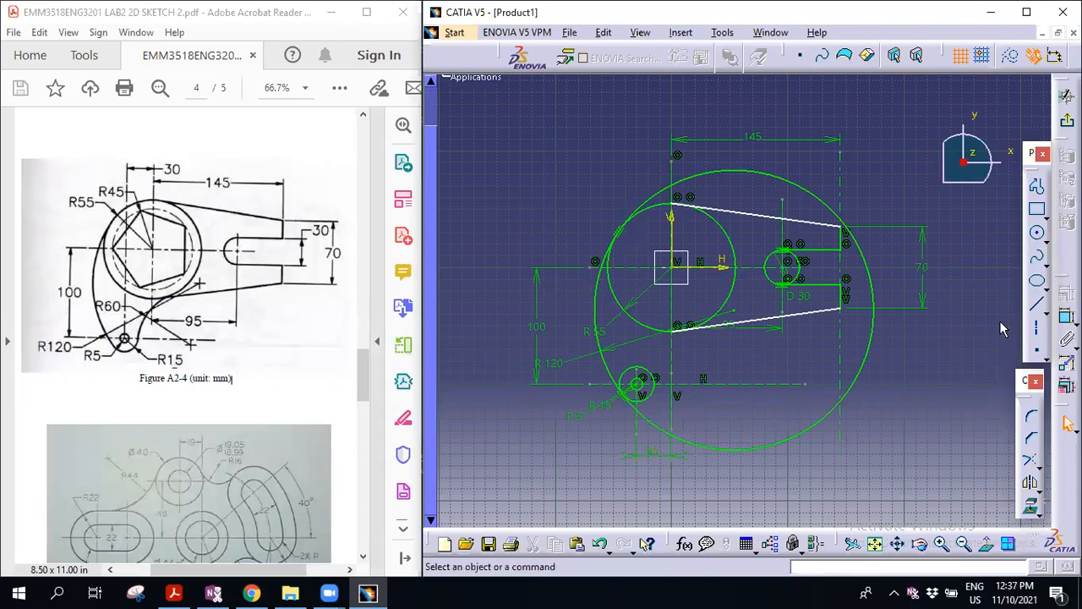
Draw another circle to the lower right of the profile, dimension its radius and set it to 60 mm
click(1038, 236)
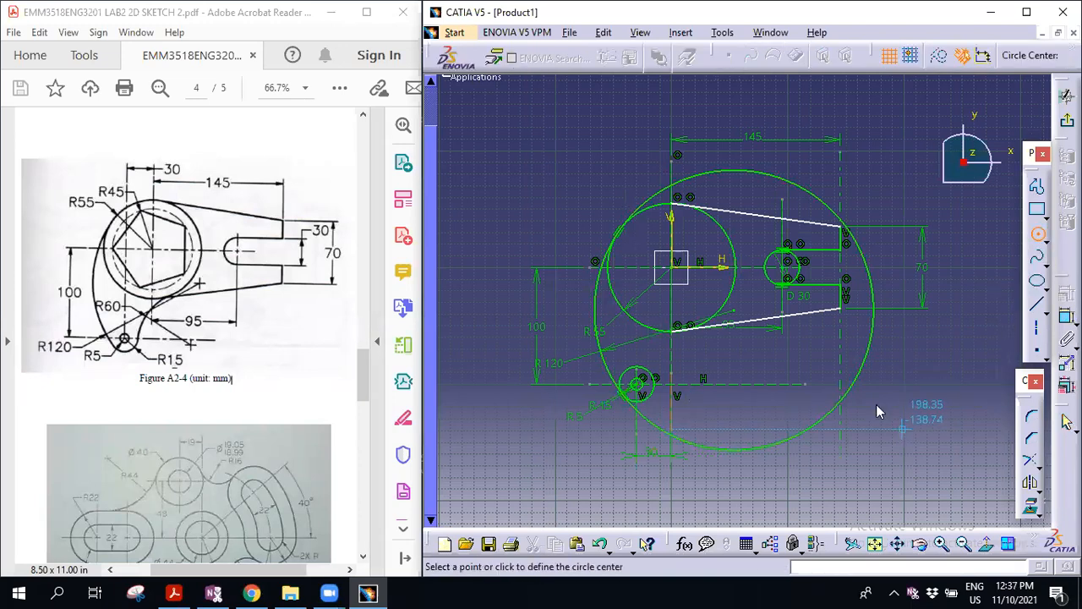
click(894, 412)
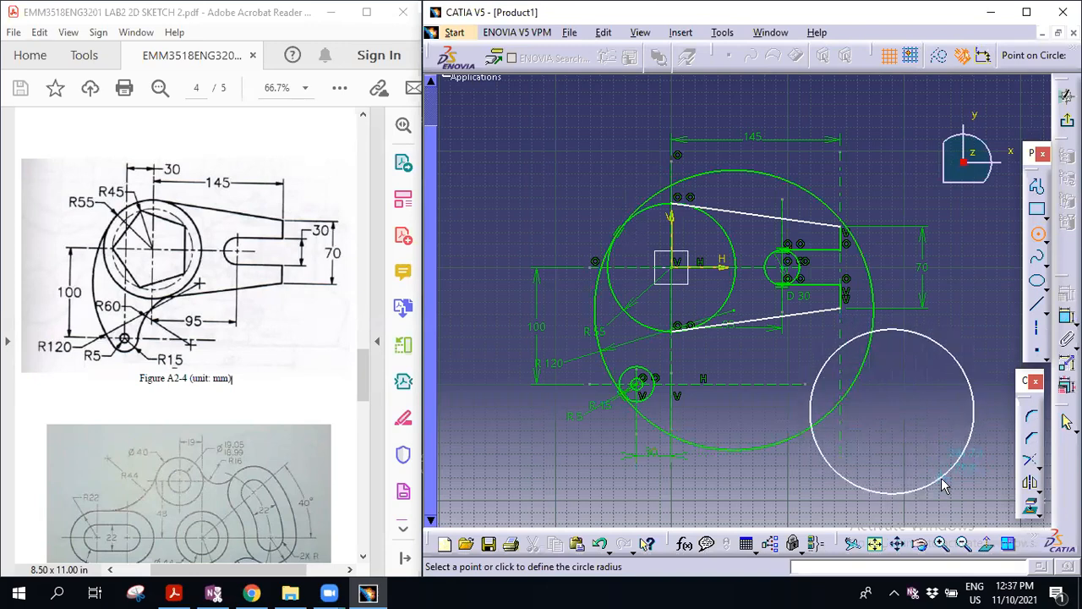
click(944, 486)
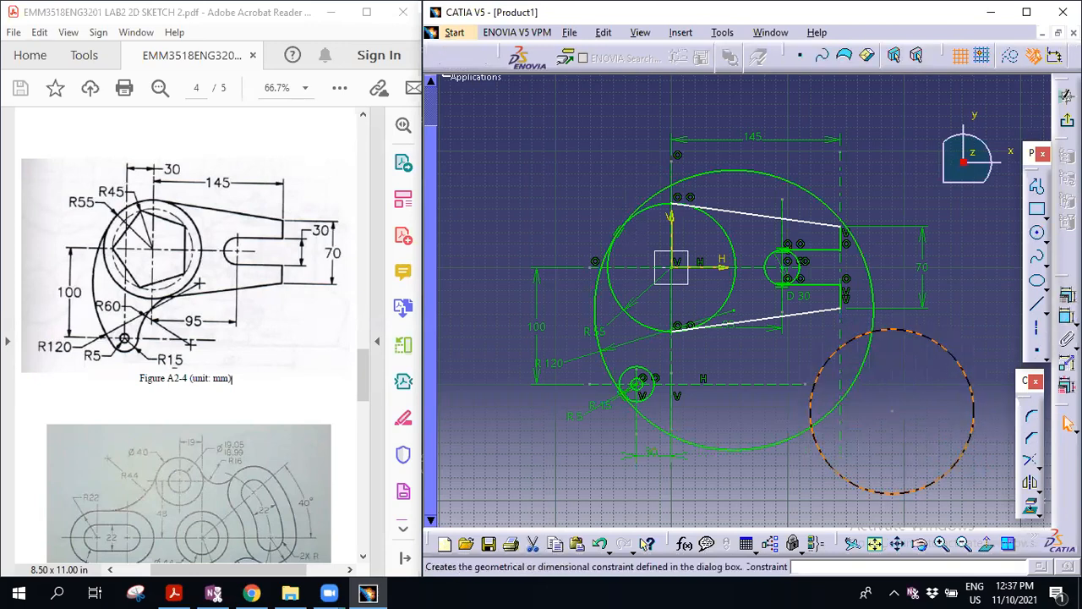
click(778, 497)
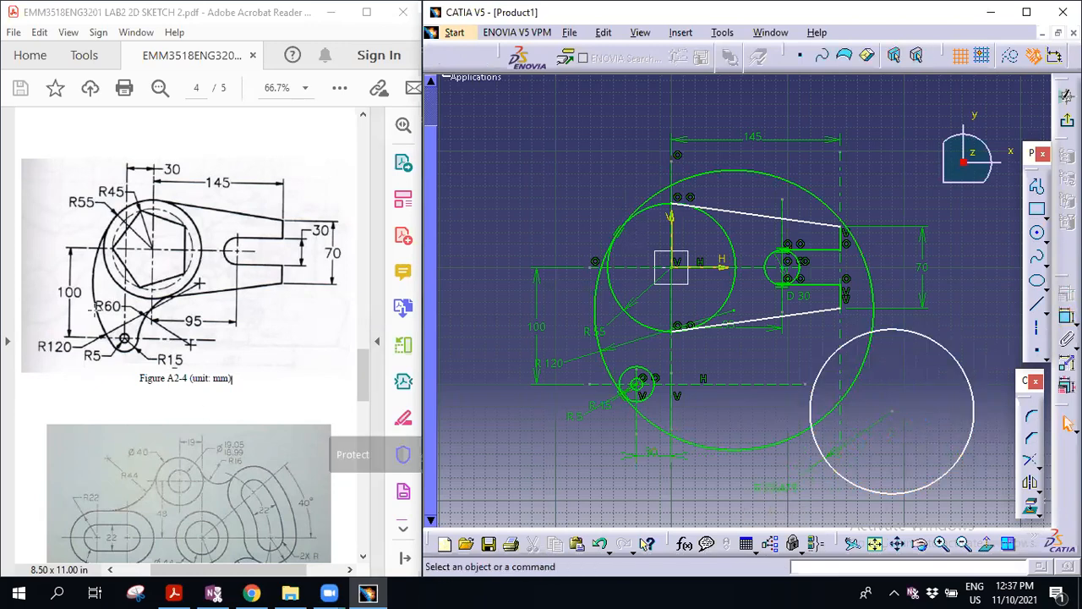
double_click(772, 497)
text(60)
key(Return)
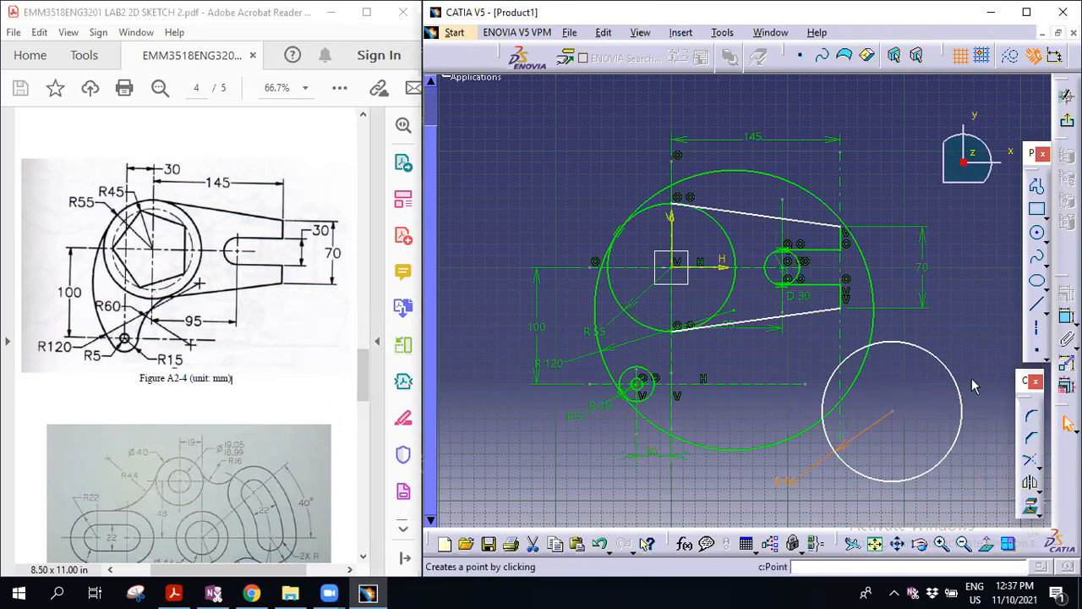
Apply a tangency constraint between the R60 circle and the small R15 circle
click(831, 434)
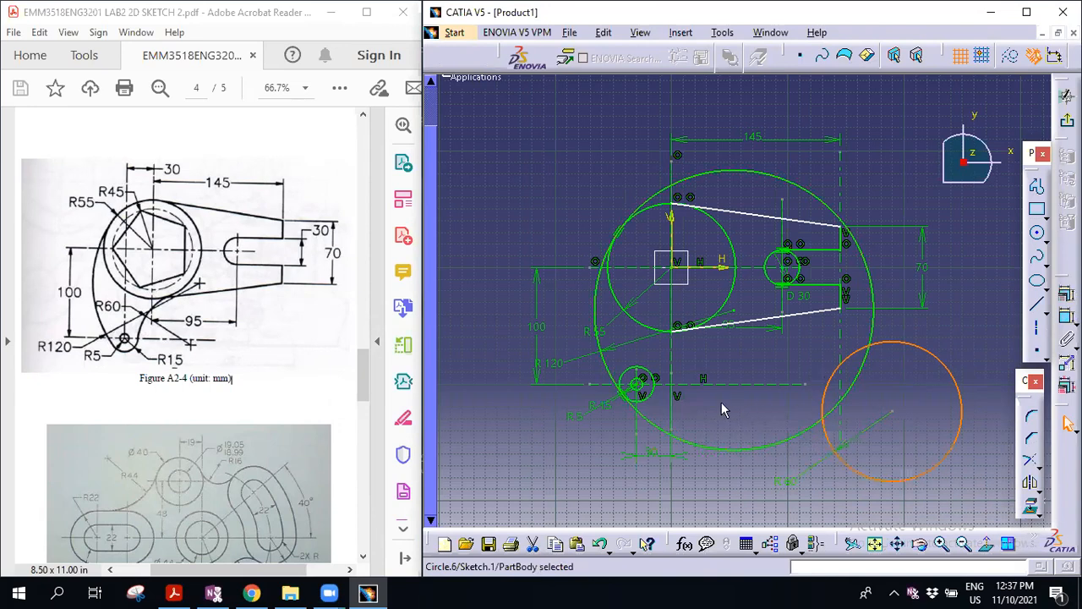
ctrl+click(664, 403)
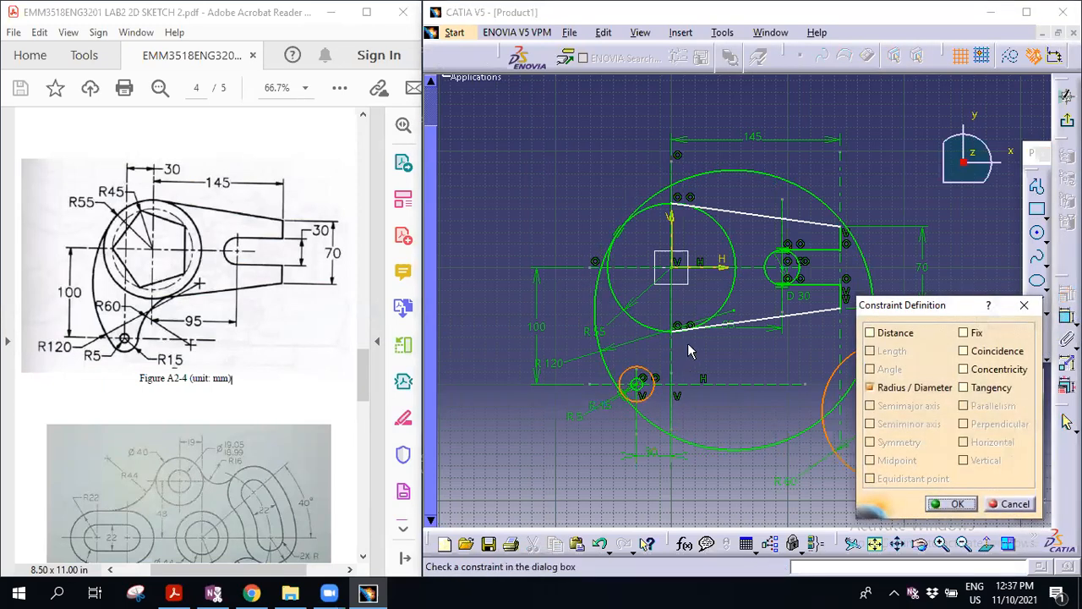
click(964, 387)
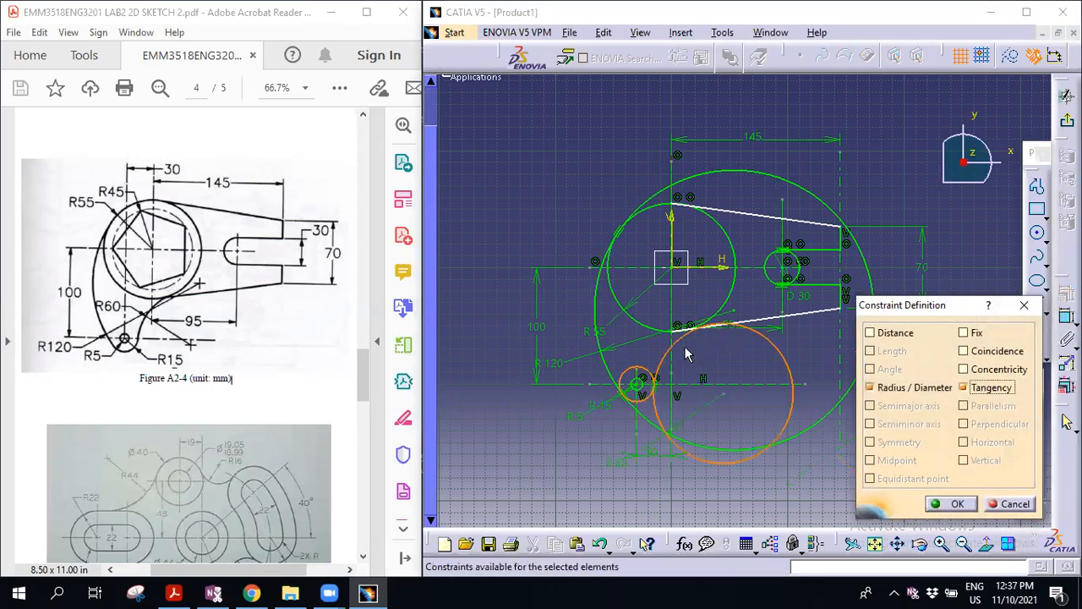
click(950, 503)
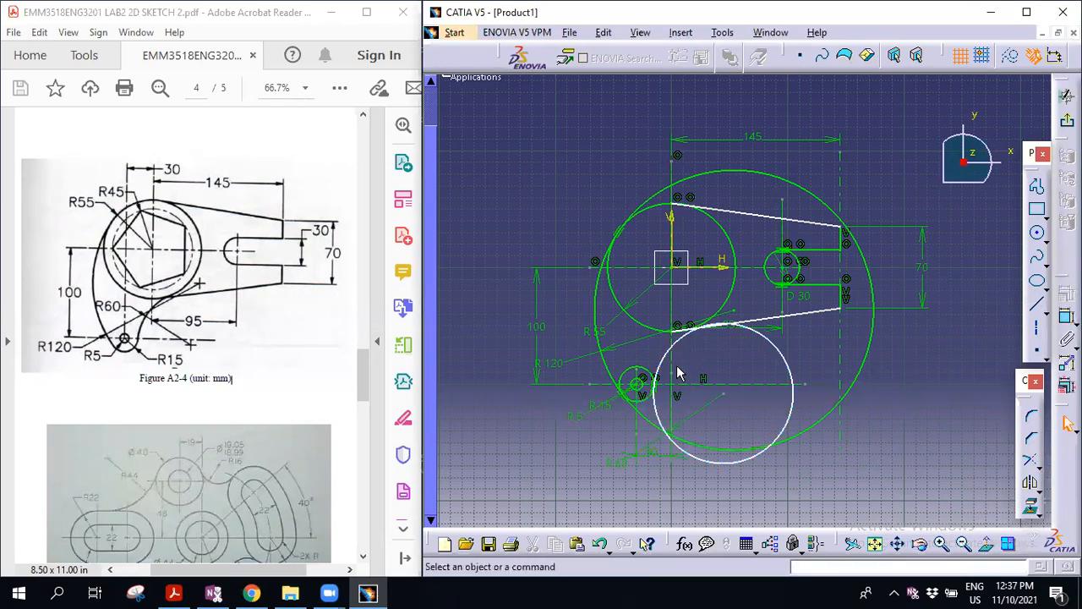
Apply a tangency constraint between the R55 circle and the R60 circle
click(739, 300)
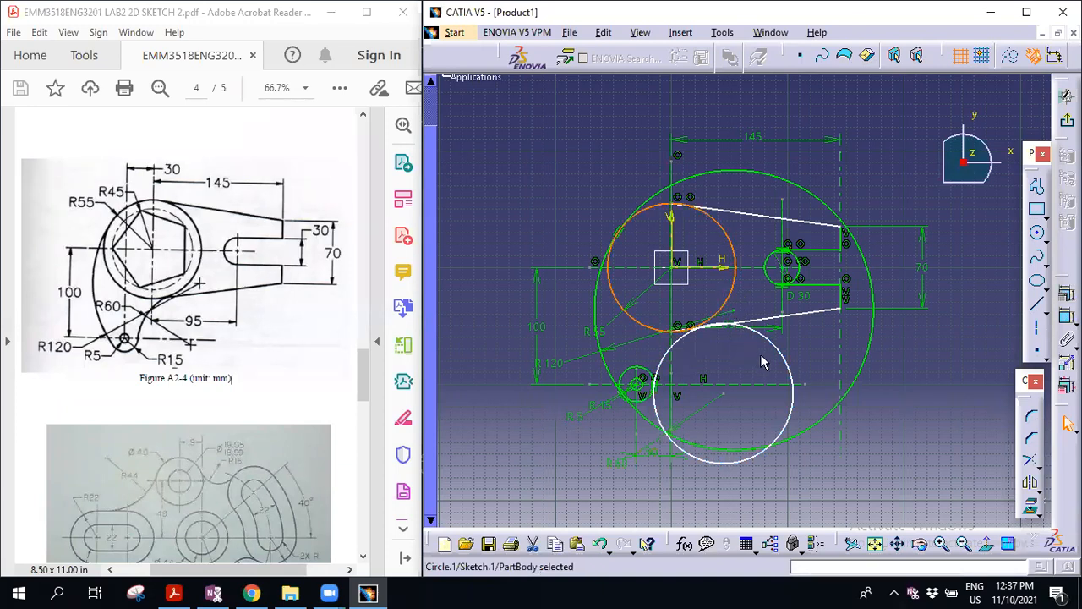
ctrl+click(788, 356)
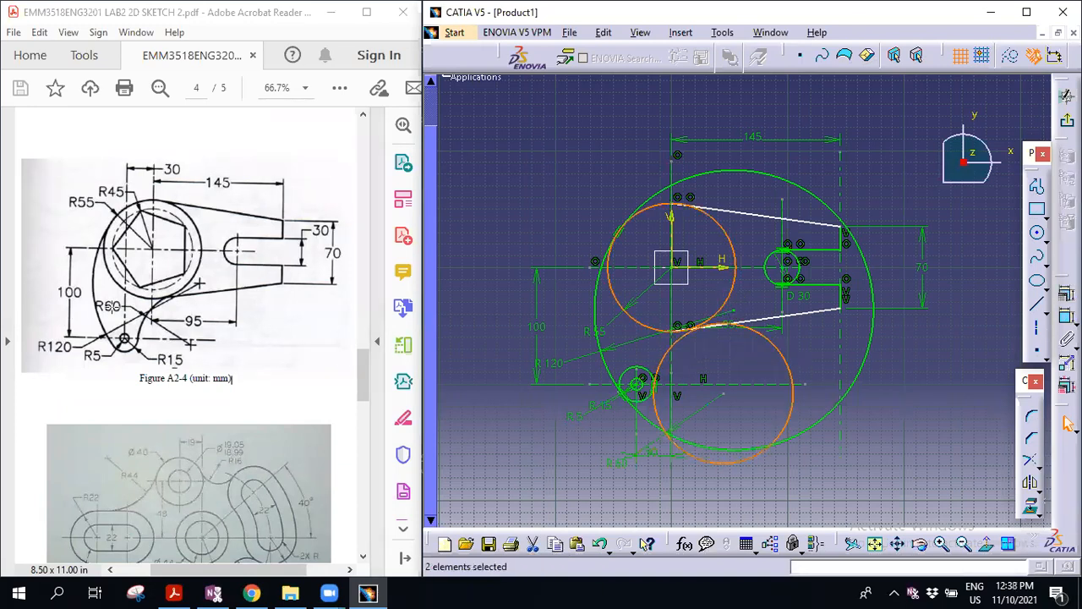
click(1068, 294)
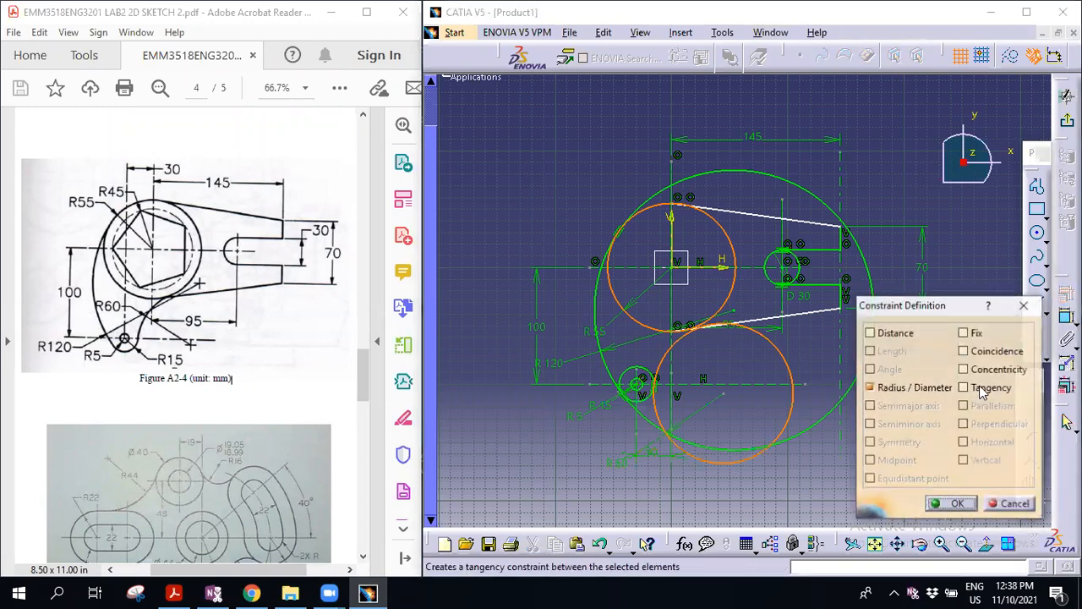
click(964, 388)
click(954, 502)
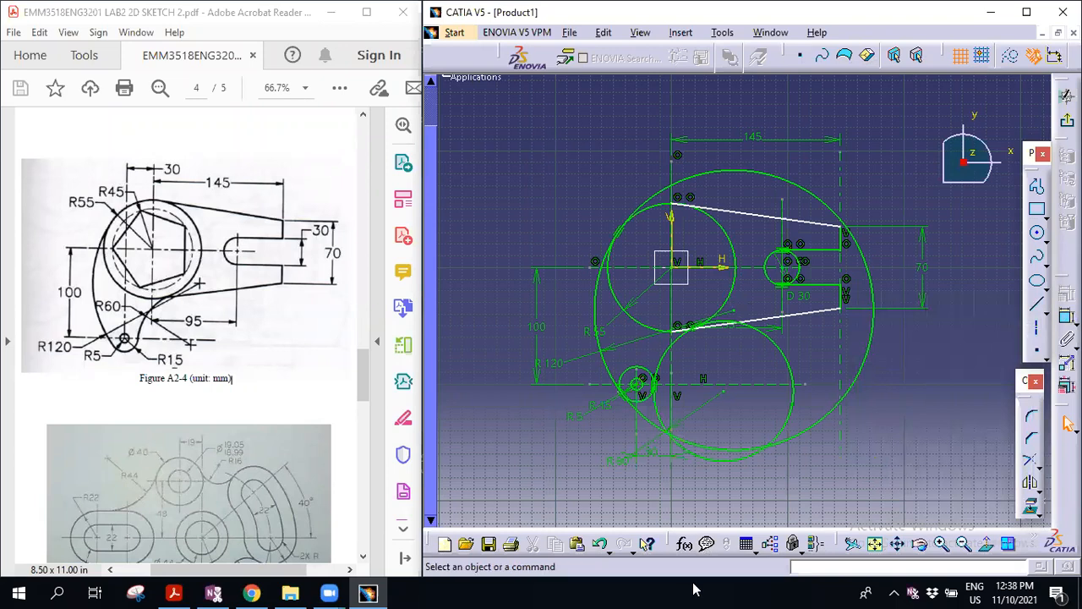
key(super+Up)
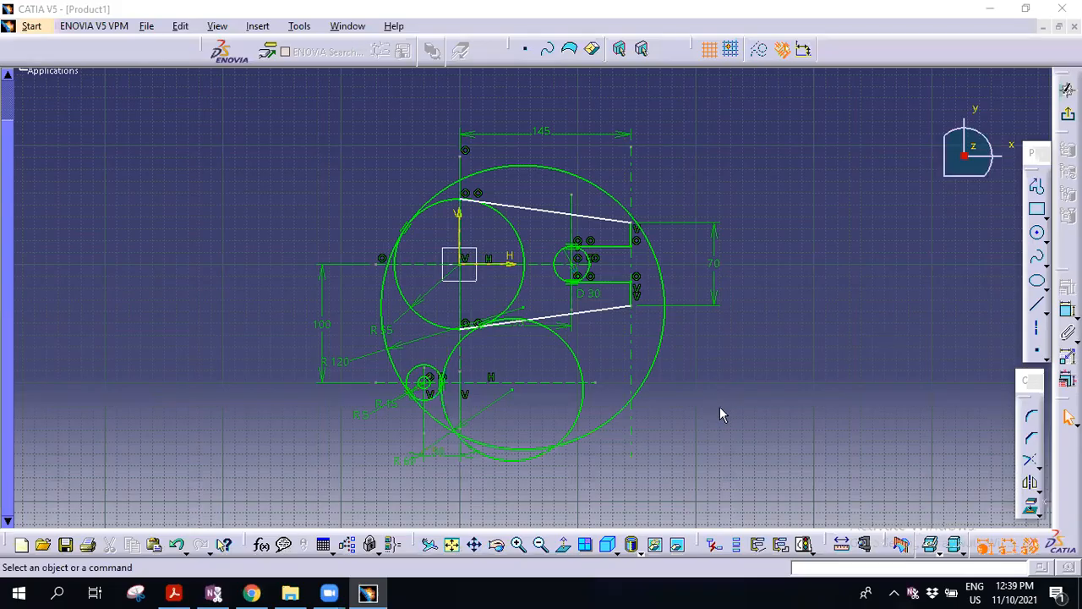
click(518, 546)
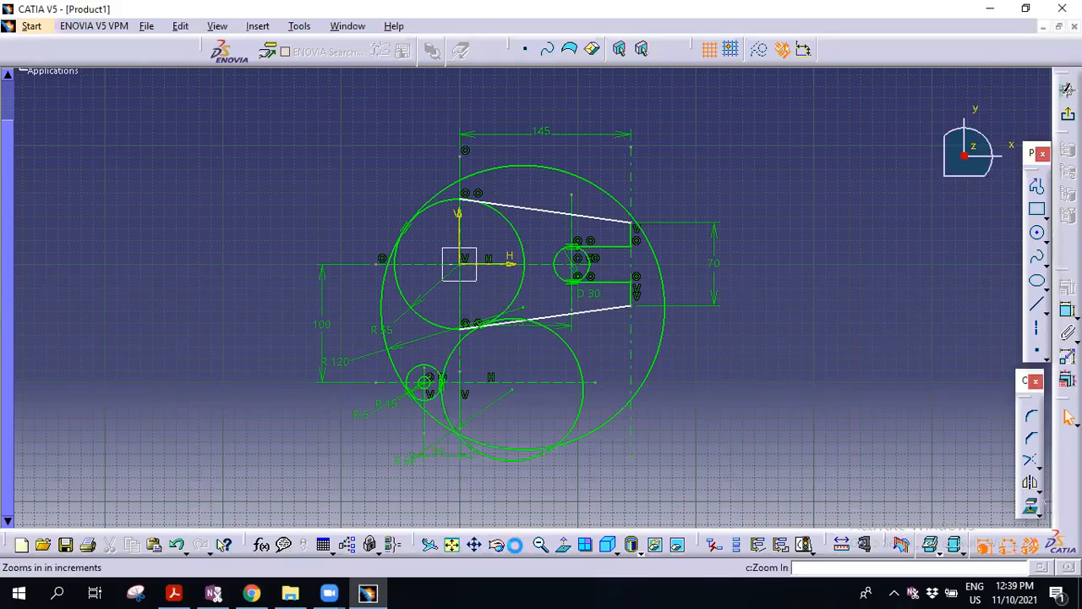
click(540, 545)
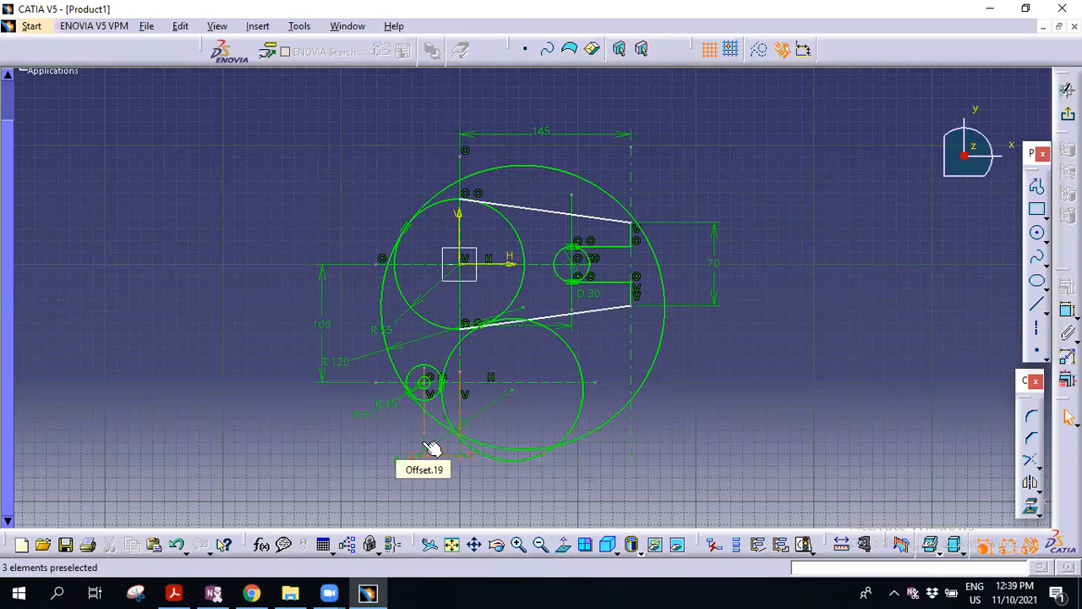
key(super+Right)
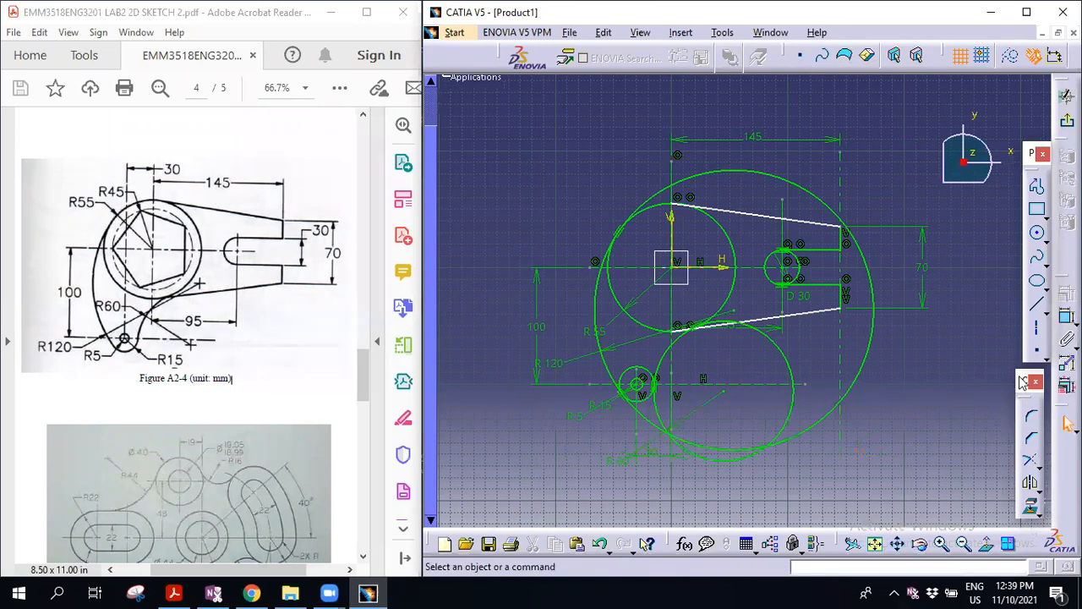
Quick-trim the top of the R120 circle back to its tangent point on the upper left of the R55 circle
click(1037, 465)
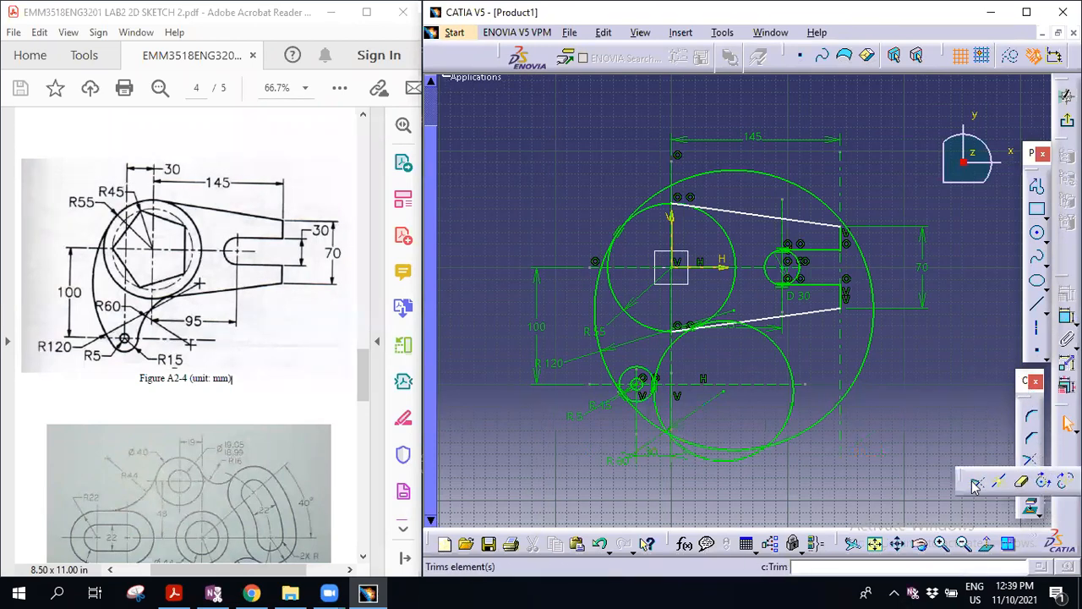
click(1022, 482)
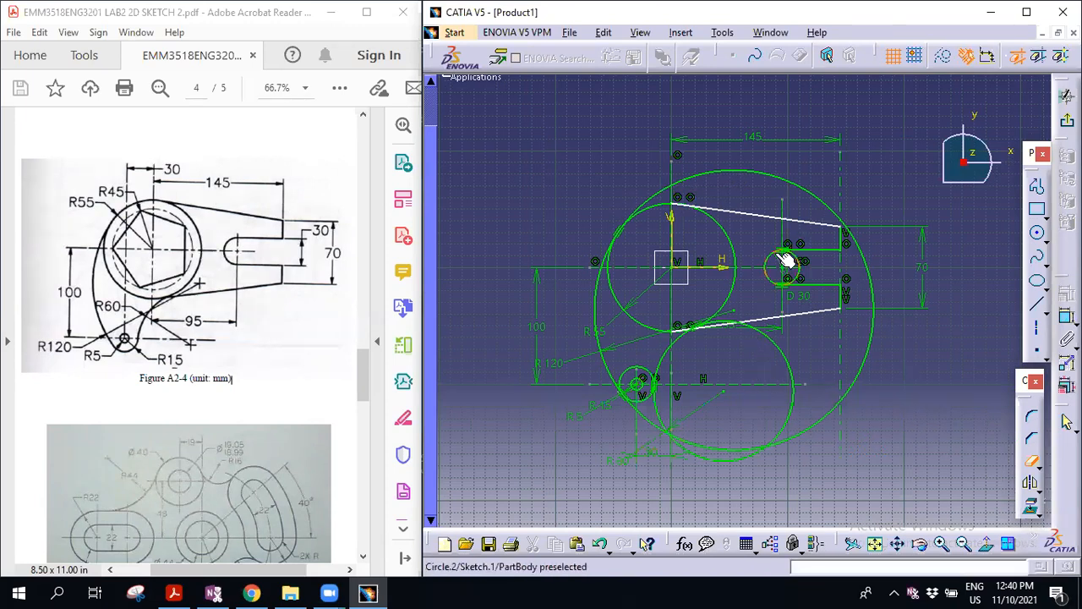
click(712, 178)
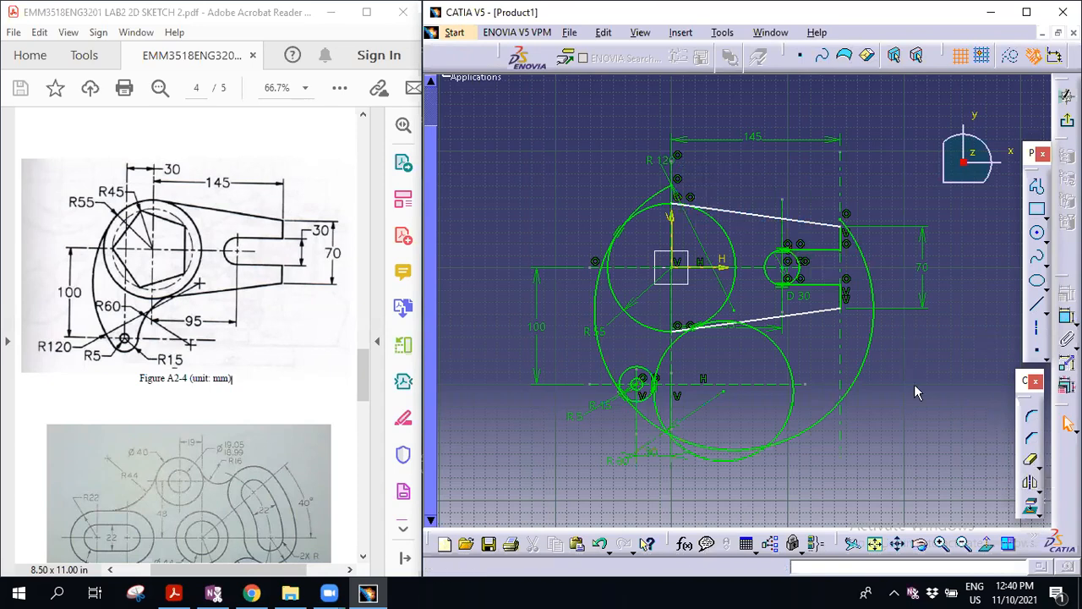
click(1033, 465)
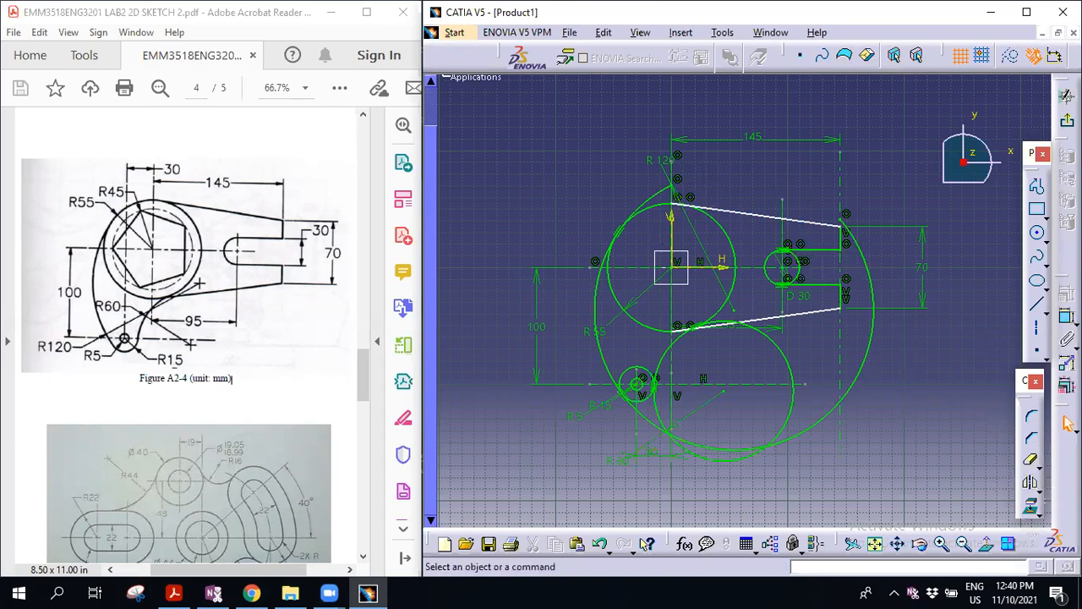
click(1033, 464)
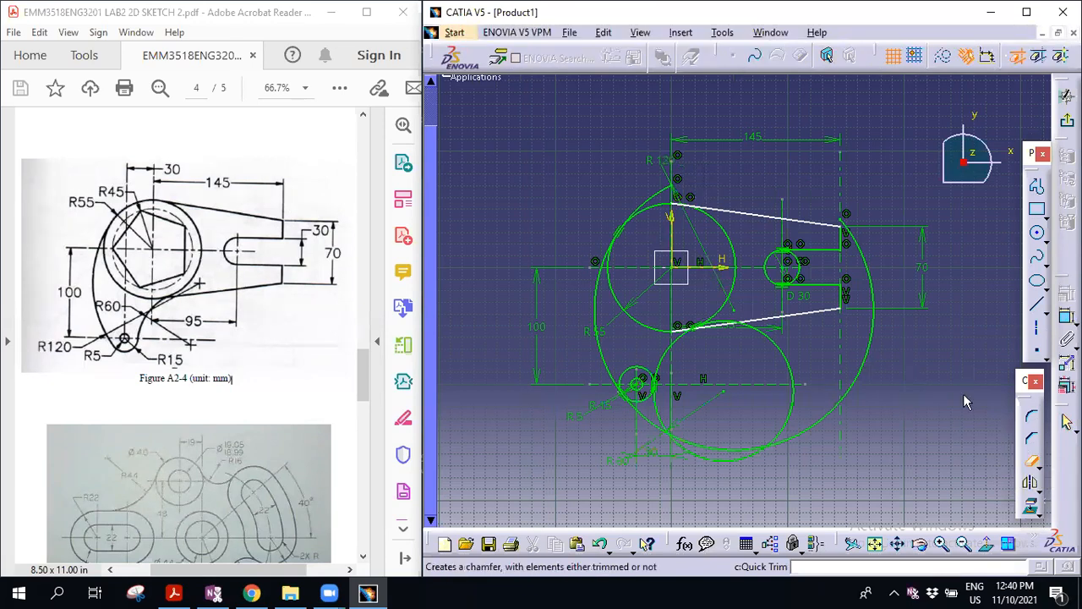
click(668, 196)
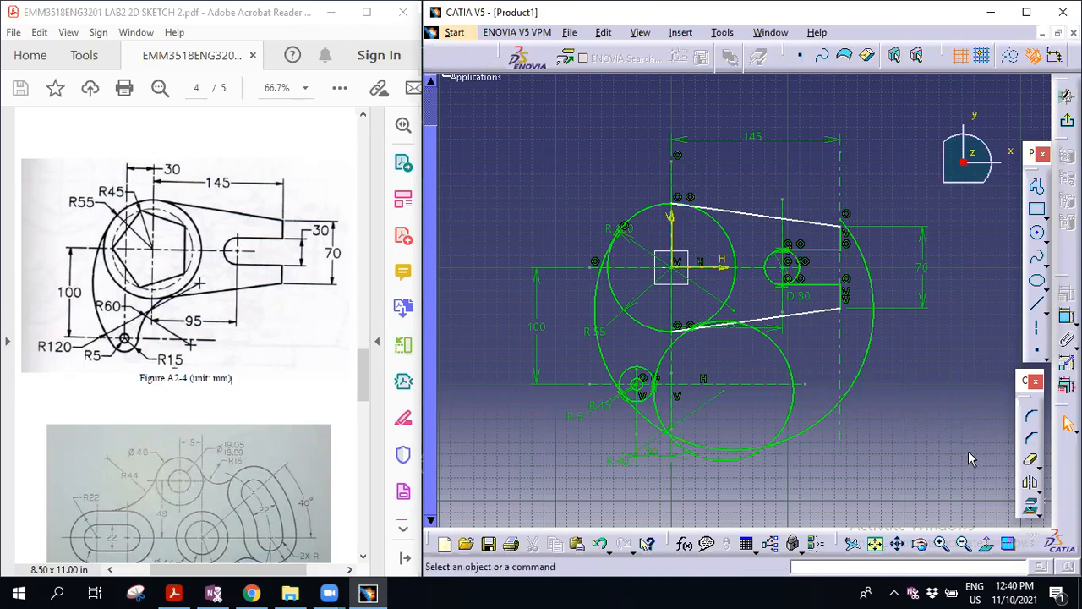
Quick-trim the right and bottom portions of the R120 circle, leaving only the left arc between the R55 and R15 circles
click(1032, 463)
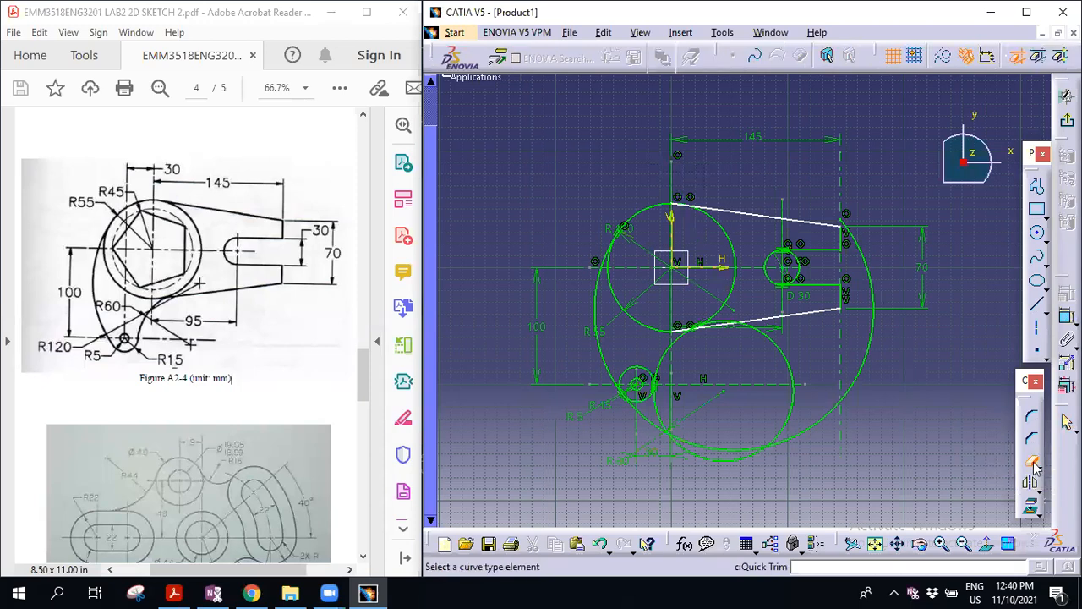
click(878, 278)
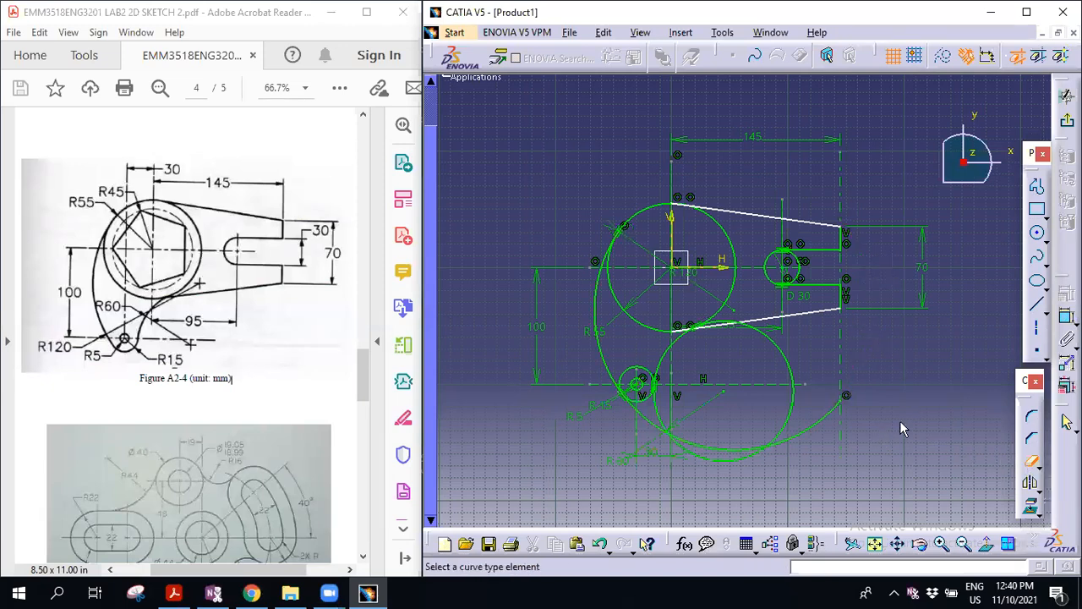
click(805, 428)
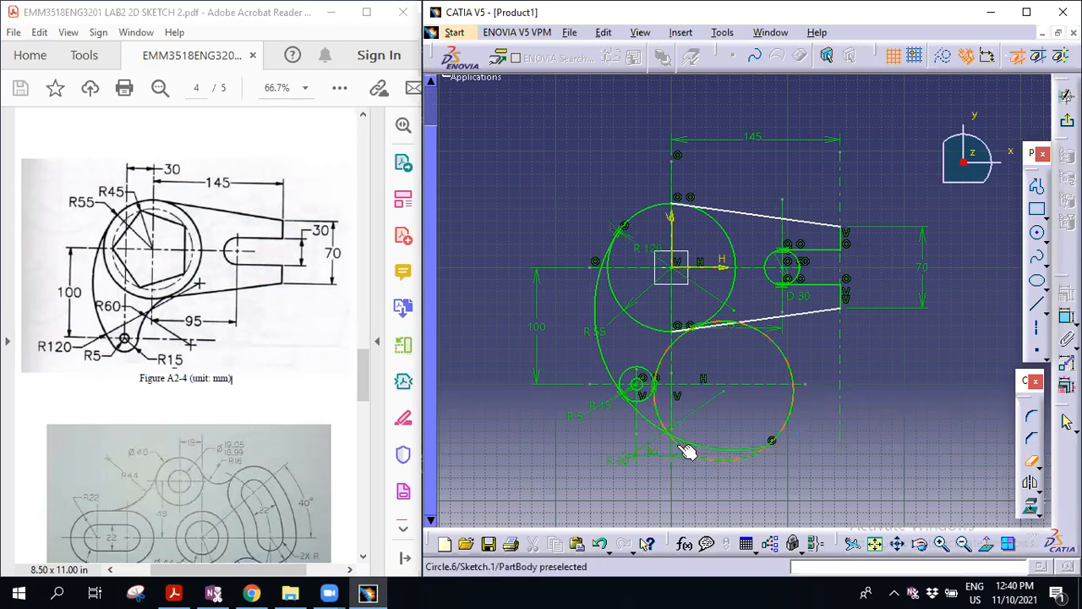
click(657, 426)
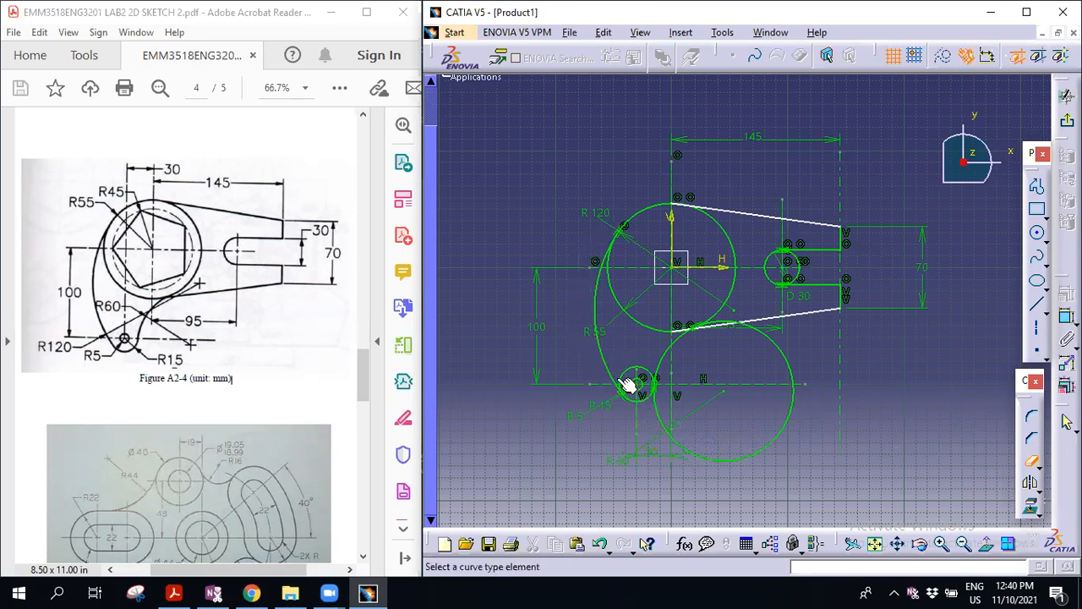
Quick-trim the R60 circle to the arc joining the R15 and R55 circles, and remove the upper half of the R15 circle
click(773, 446)
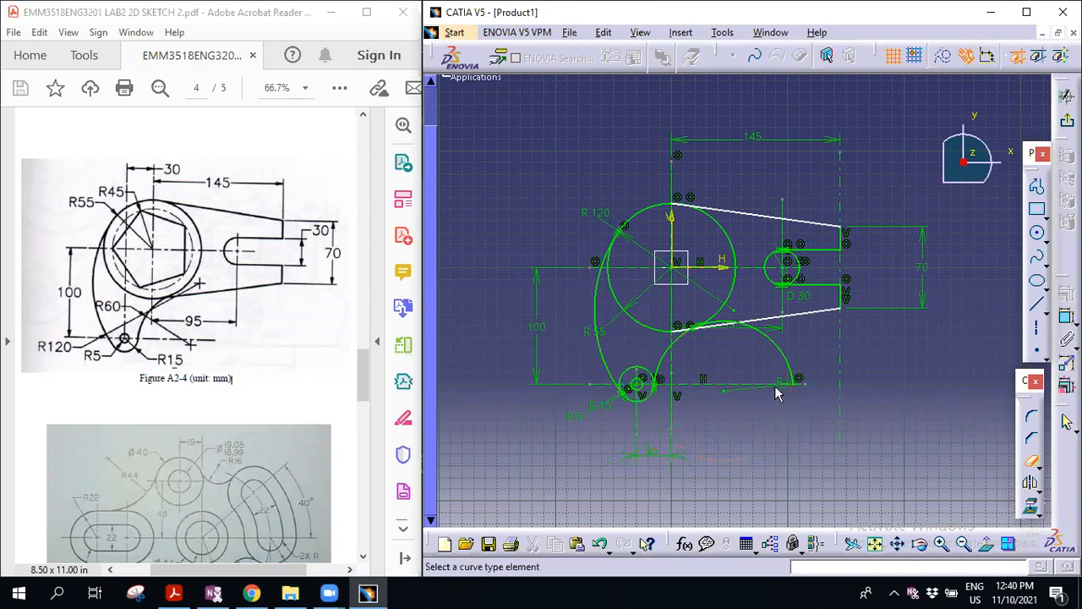
click(783, 354)
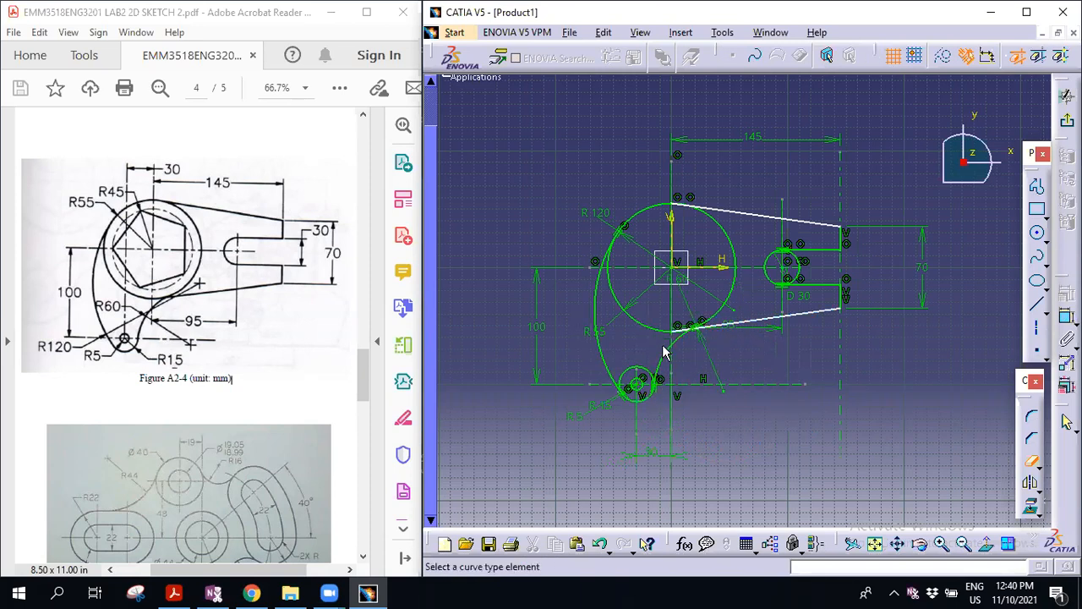
click(941, 543)
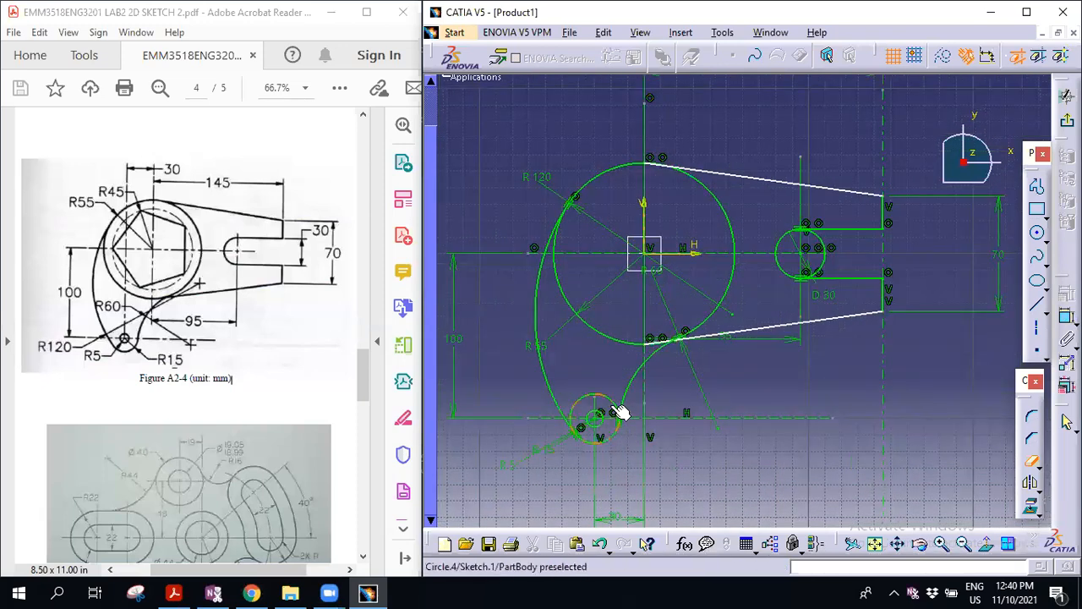
click(606, 395)
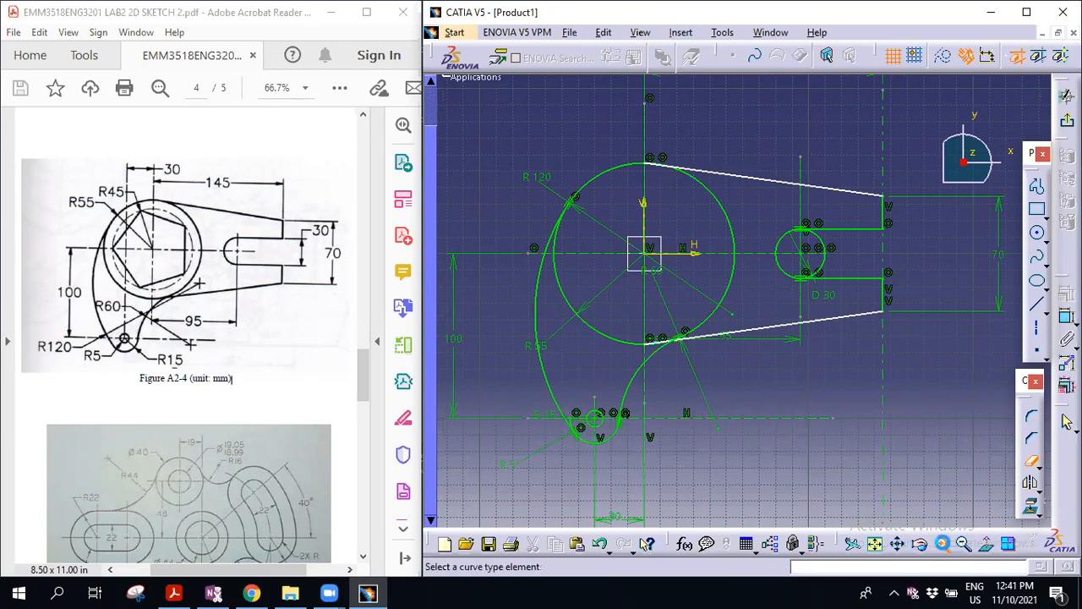
Quick-trim the short leftover piece of the R15 arc beyond its tangent point with the R120 arc
click(941, 543)
click(941, 544)
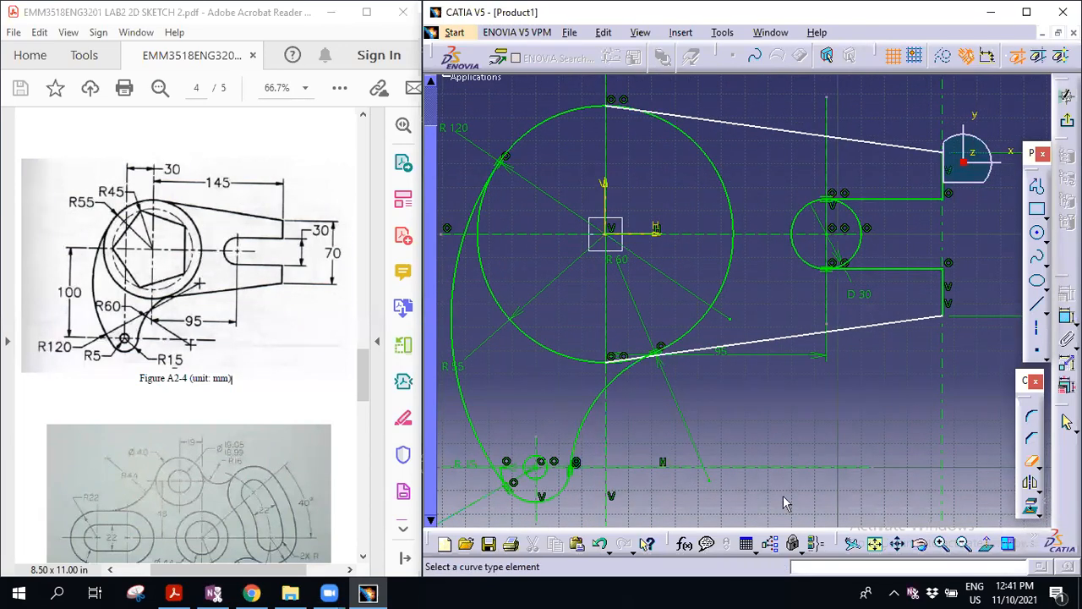
click(876, 546)
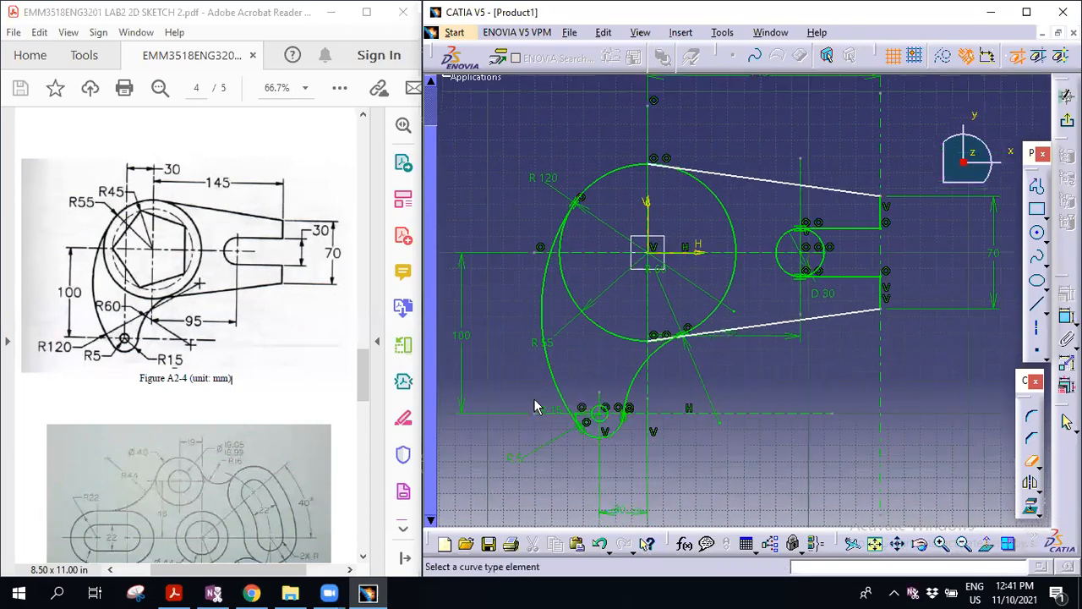
click(941, 544)
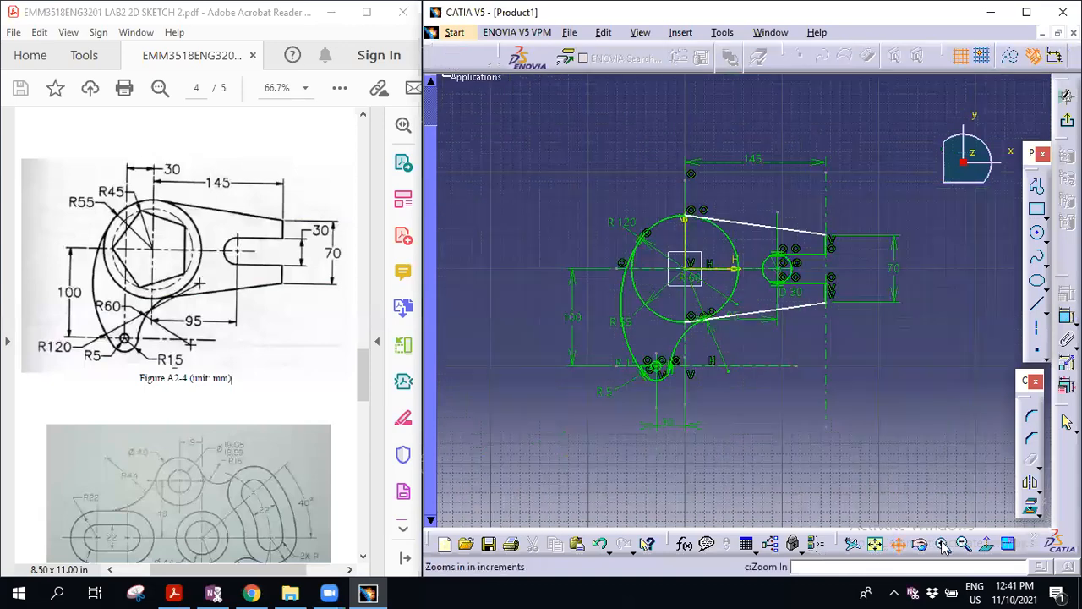
click(942, 544)
click(942, 545)
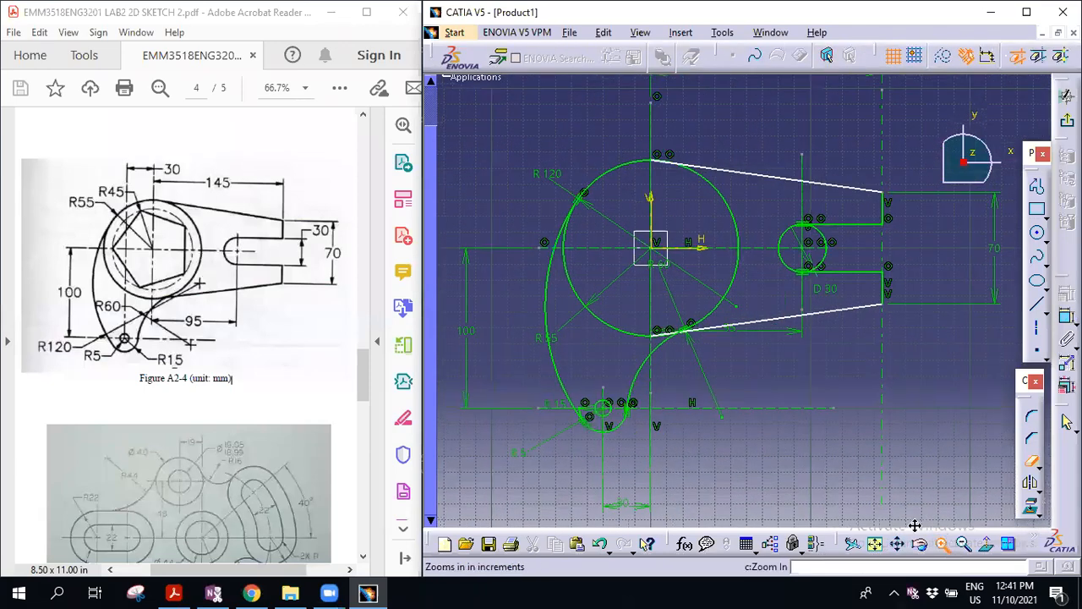
click(898, 546)
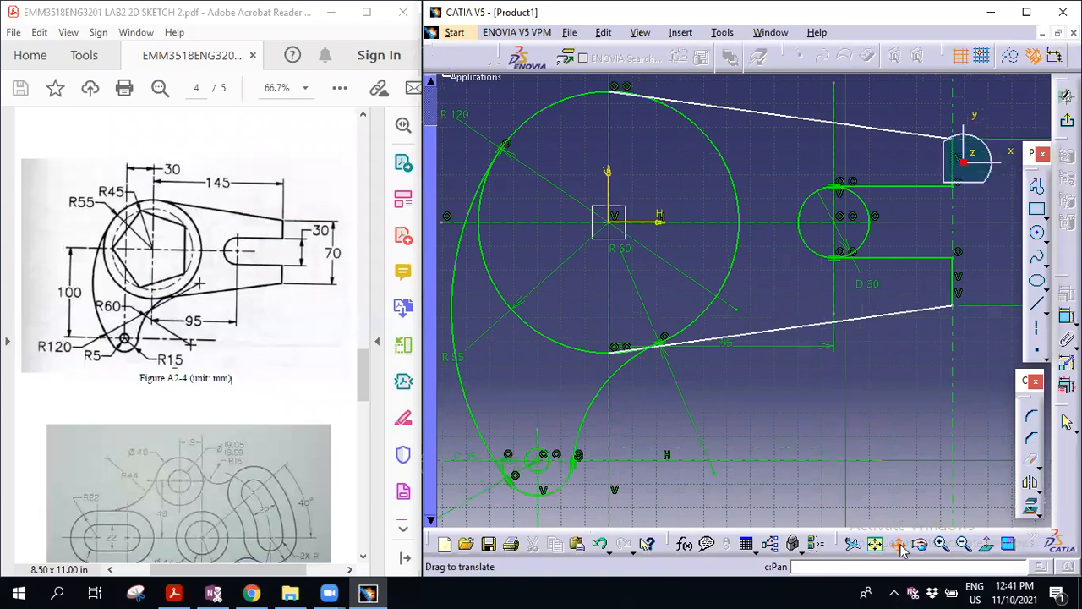
mouse_move(736, 449)
mouse_down()
mouse_move(760, 419)
mouse_move(920, 346)
mouse_up()
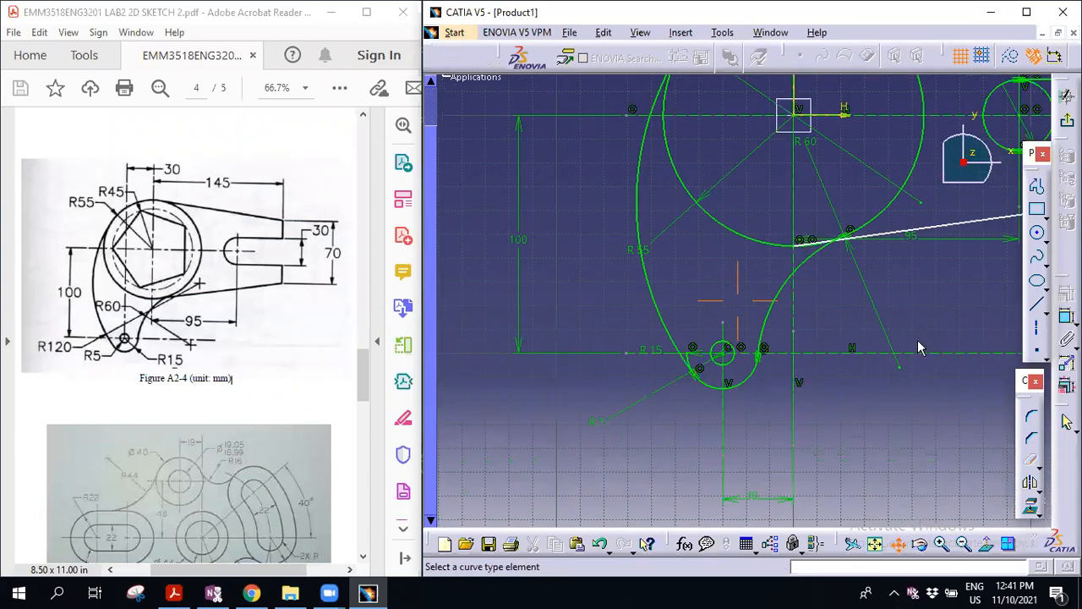
click(940, 546)
click(942, 545)
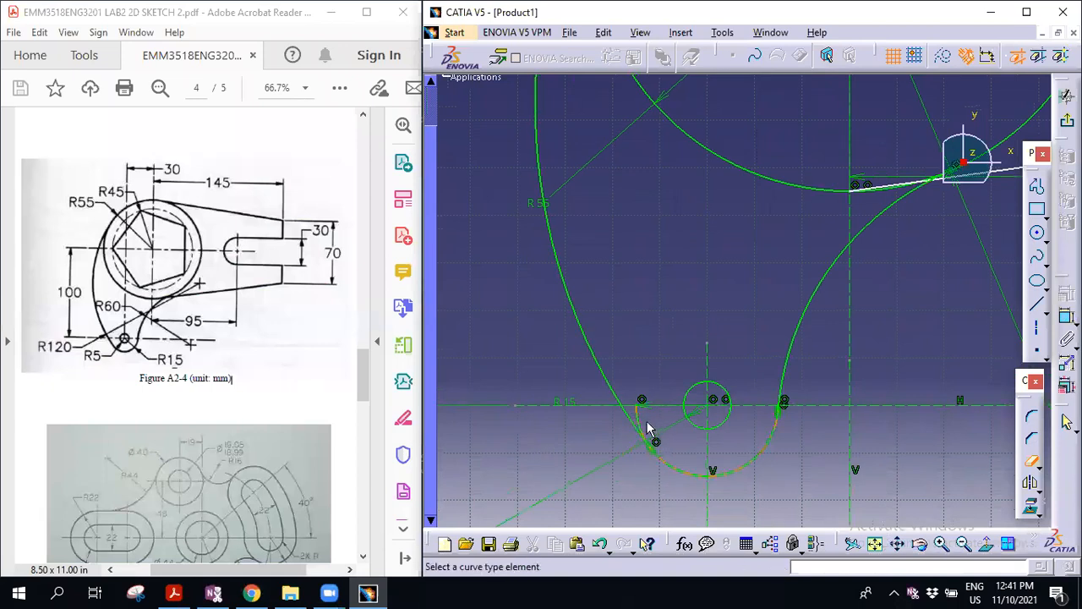
click(641, 421)
Quick-trim the right half of the 30 mm slot circle, leaving the rounded inner end of the slot
mouse_move(696, 194)
middle_down()
mouse_move(683, 377)
mouse_move(582, 428)
middle_up()
drag(700, 209, 645, 399)
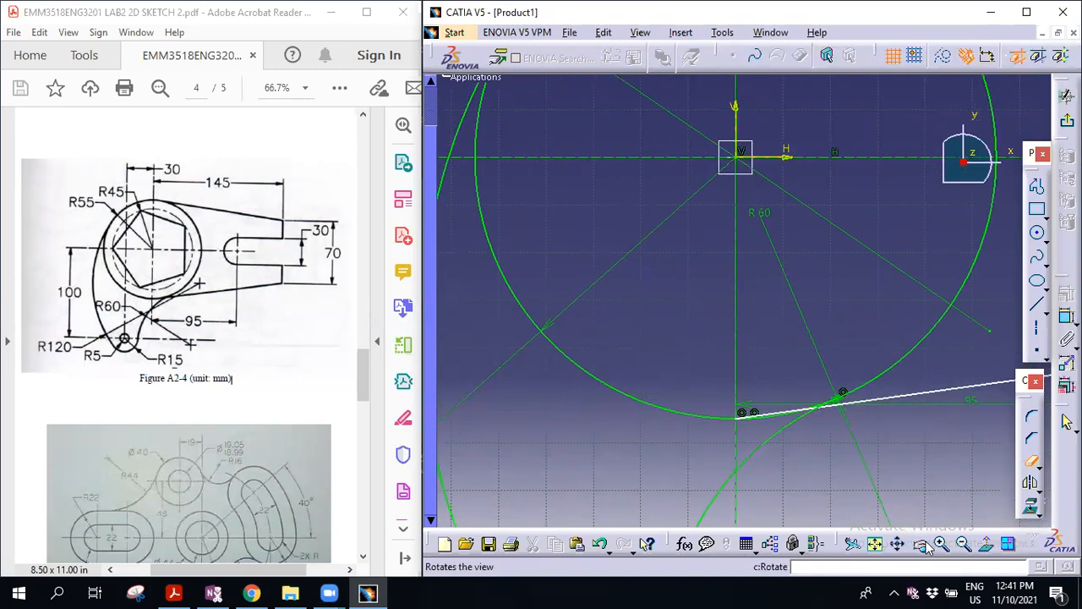
click(964, 542)
click(964, 542)
click(964, 543)
click(965, 544)
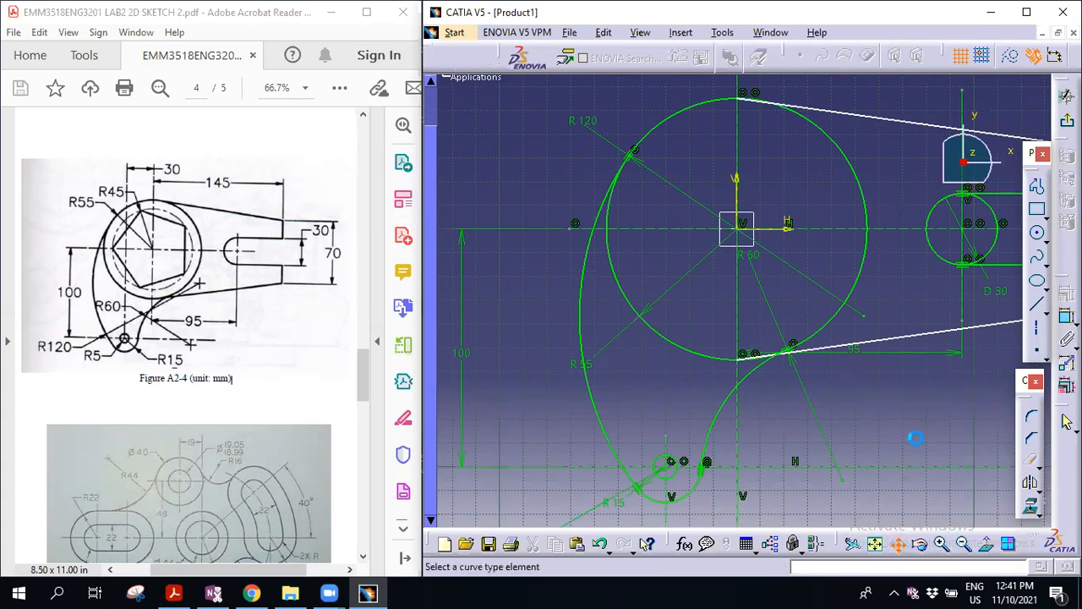
mouse_move(916, 396)
middle_down()
mouse_move(695, 383)
mouse_move(622, 442)
middle_up()
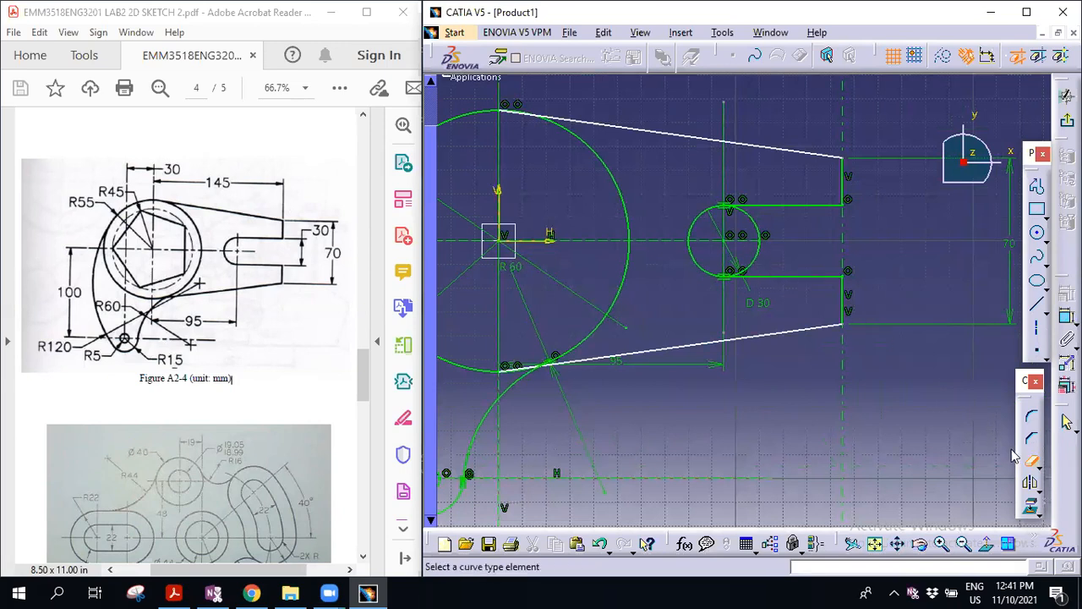
click(1033, 462)
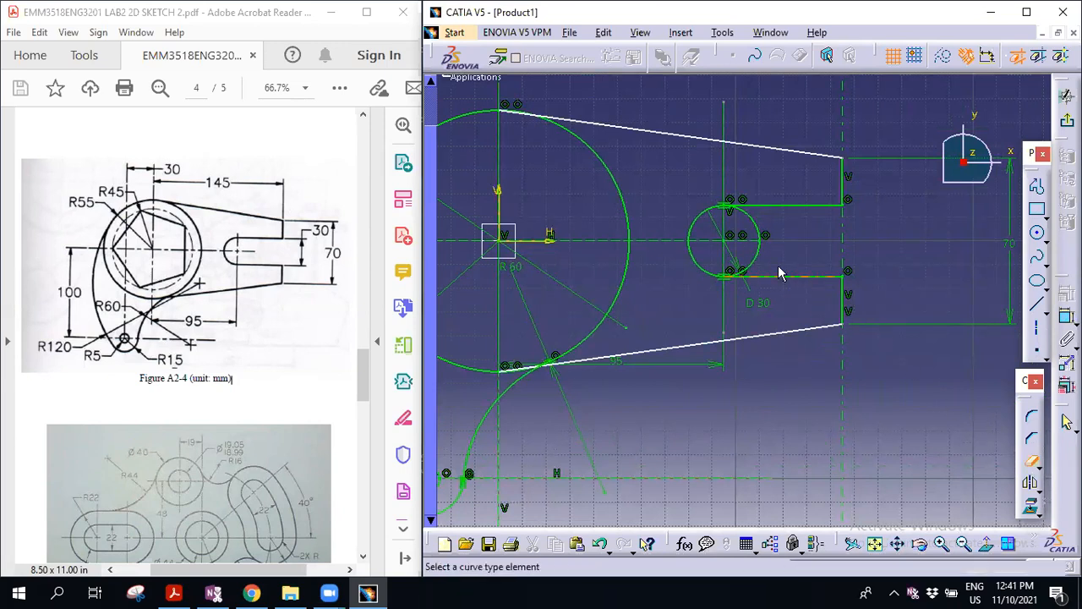
click(755, 251)
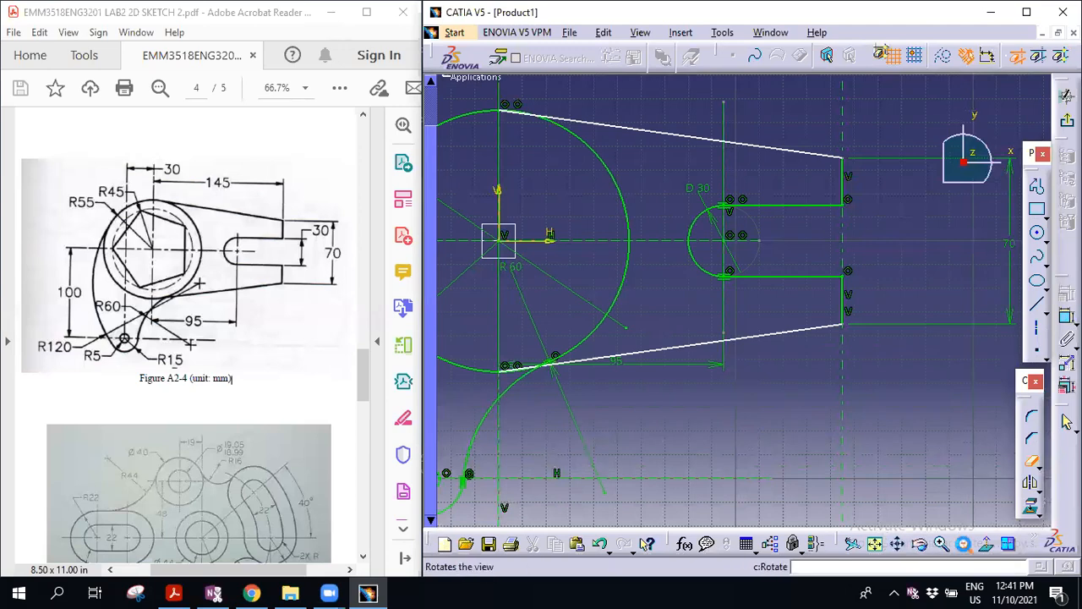
click(963, 544)
click(964, 543)
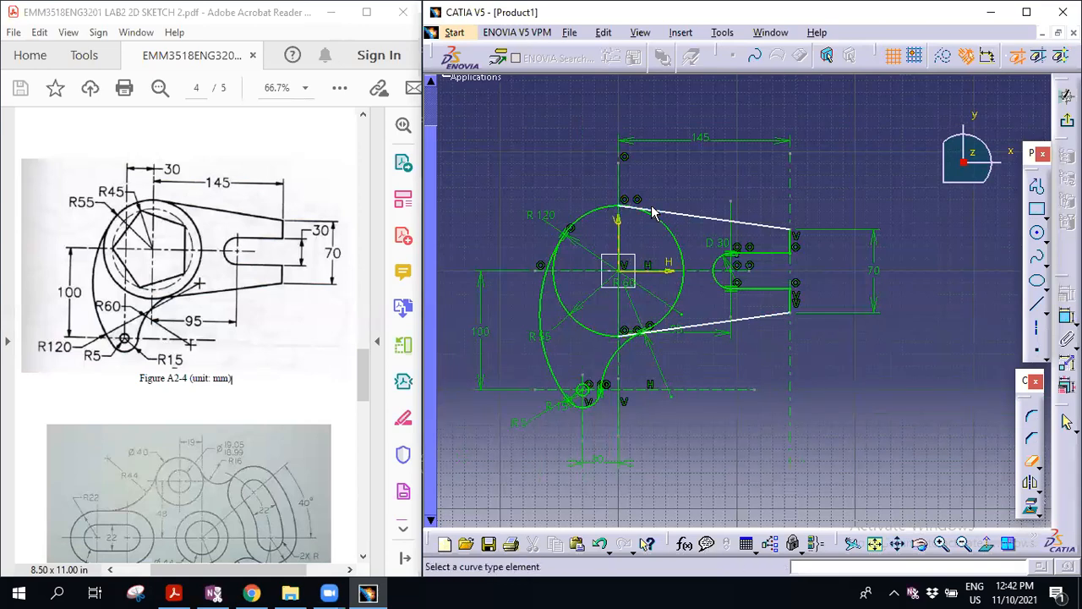
Remove the lower sloped line between the R55 circle and the 70 mm end edge, including the short piece beyond the R60 arc
click(942, 544)
click(943, 545)
click(943, 546)
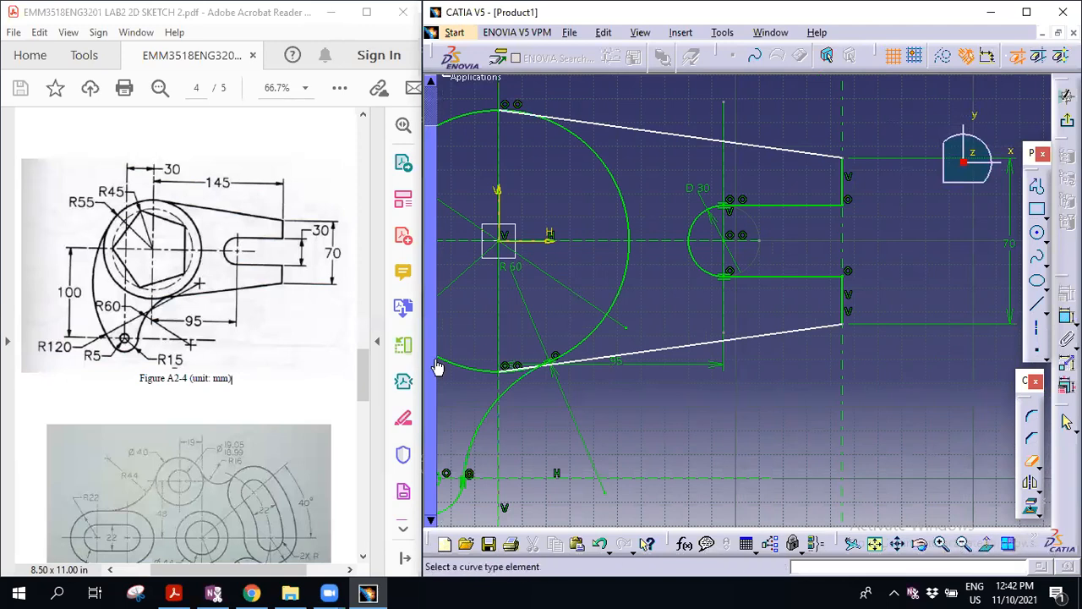
click(580, 365)
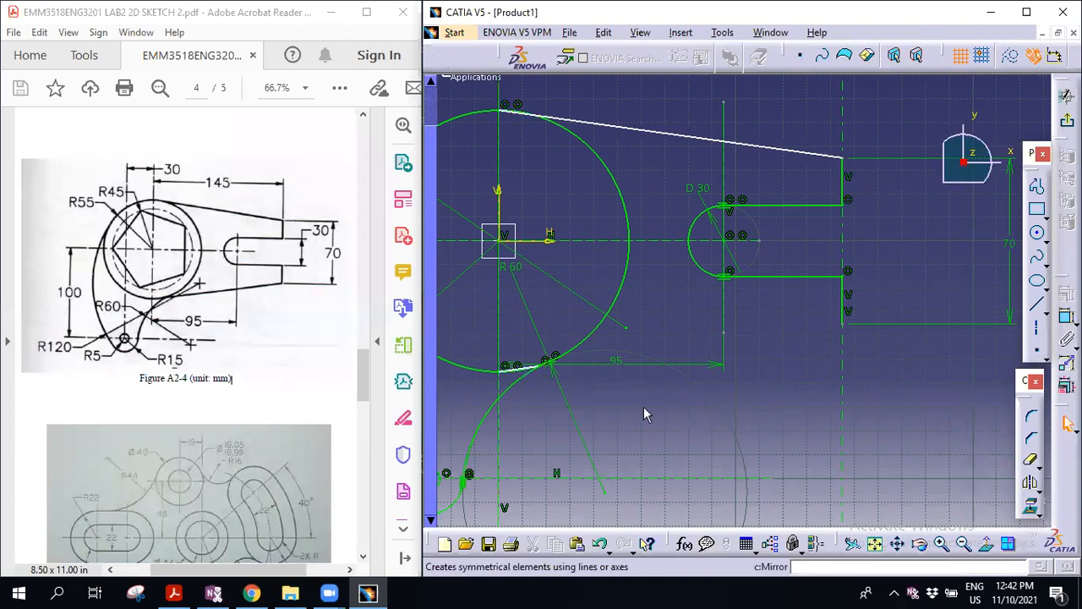
click(524, 367)
key(Delete)
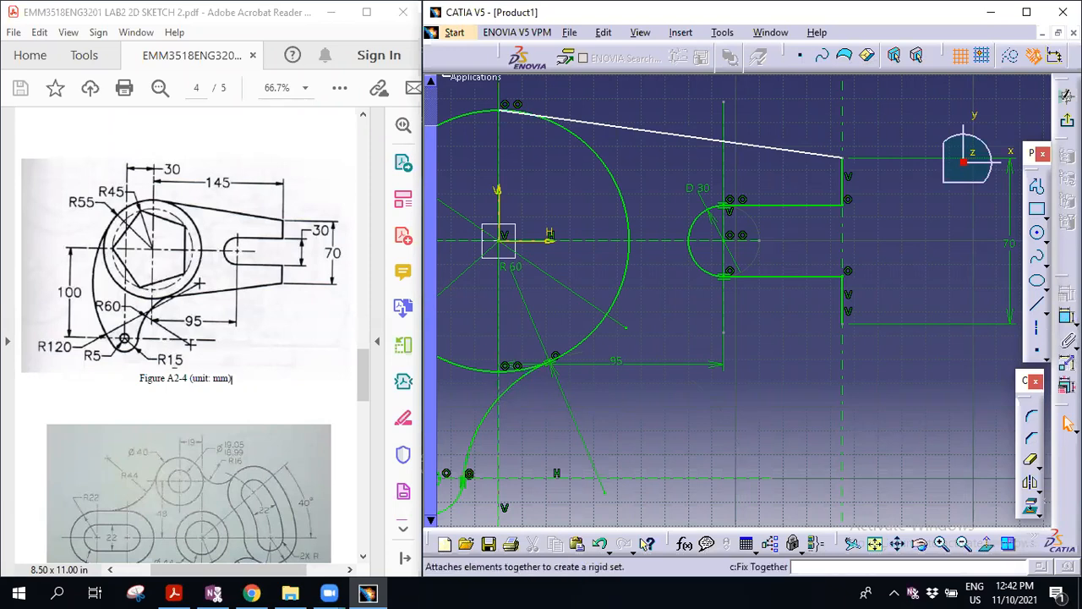
click(1040, 310)
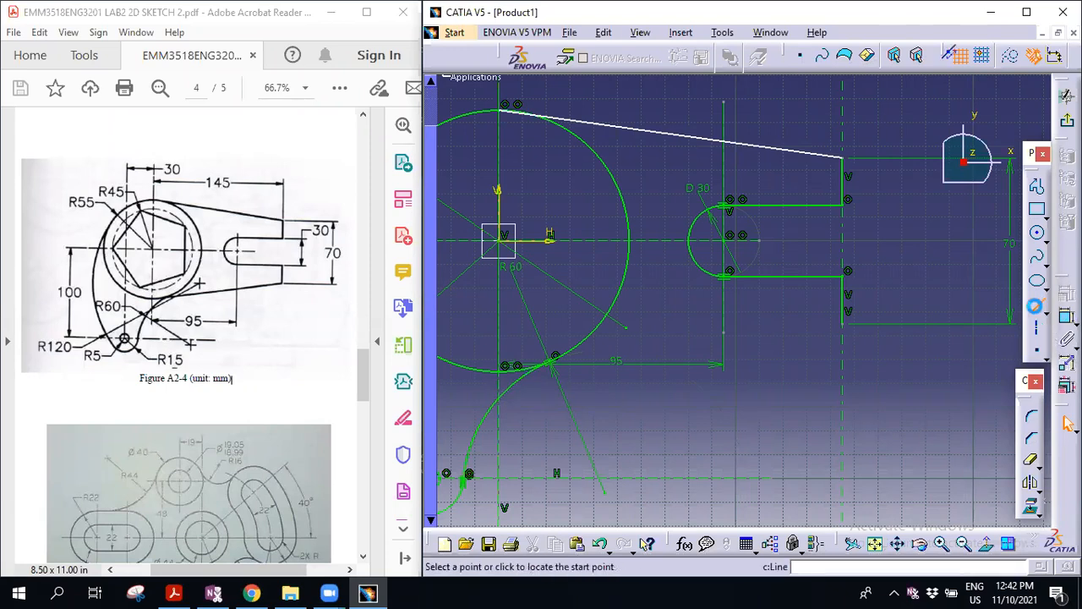
click(844, 325)
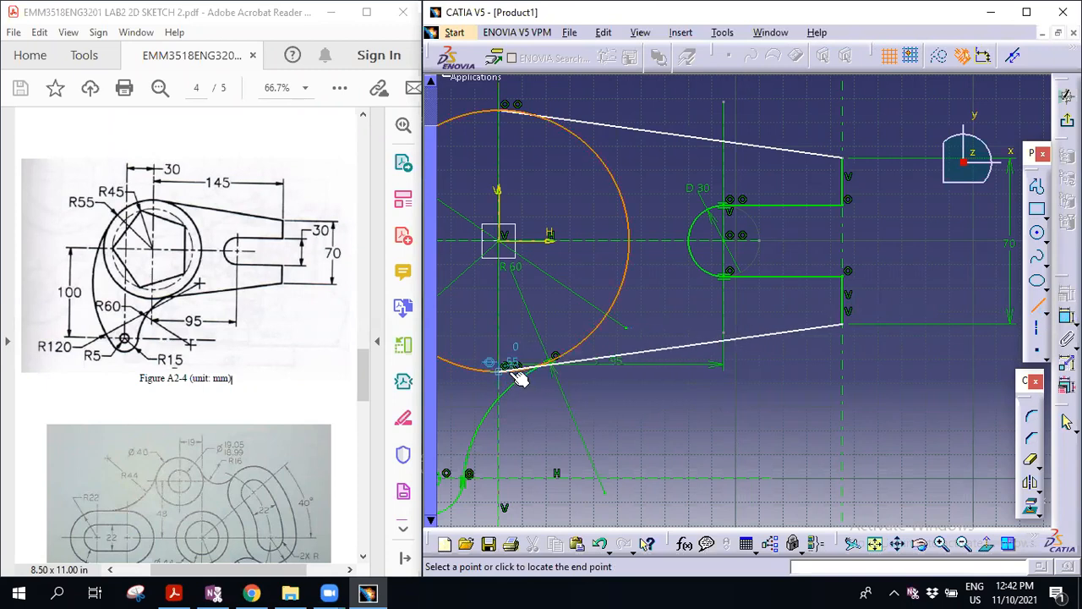
right_click(511, 371)
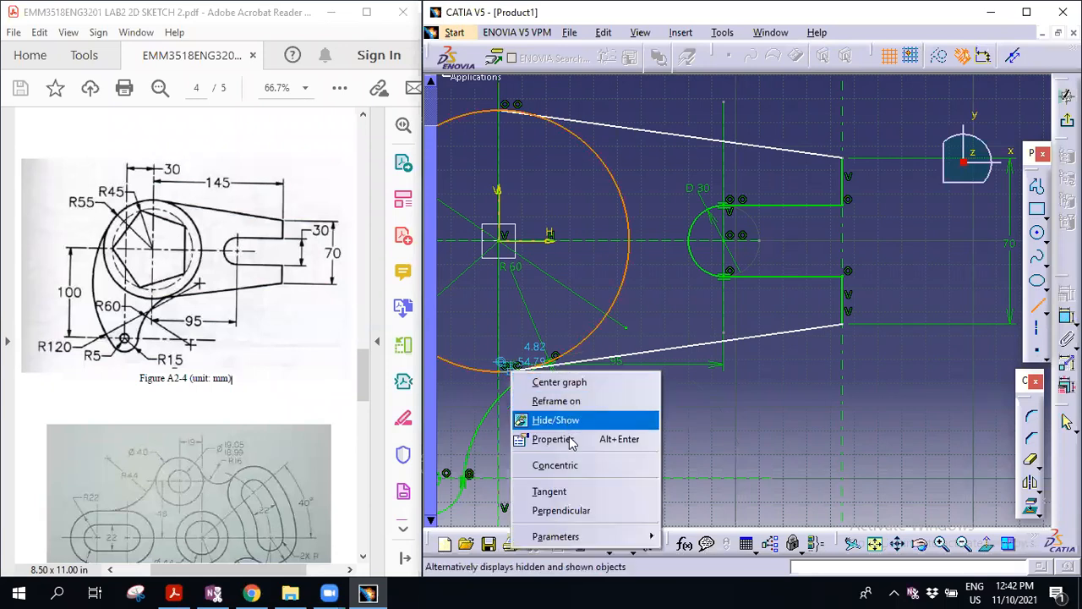
click(964, 432)
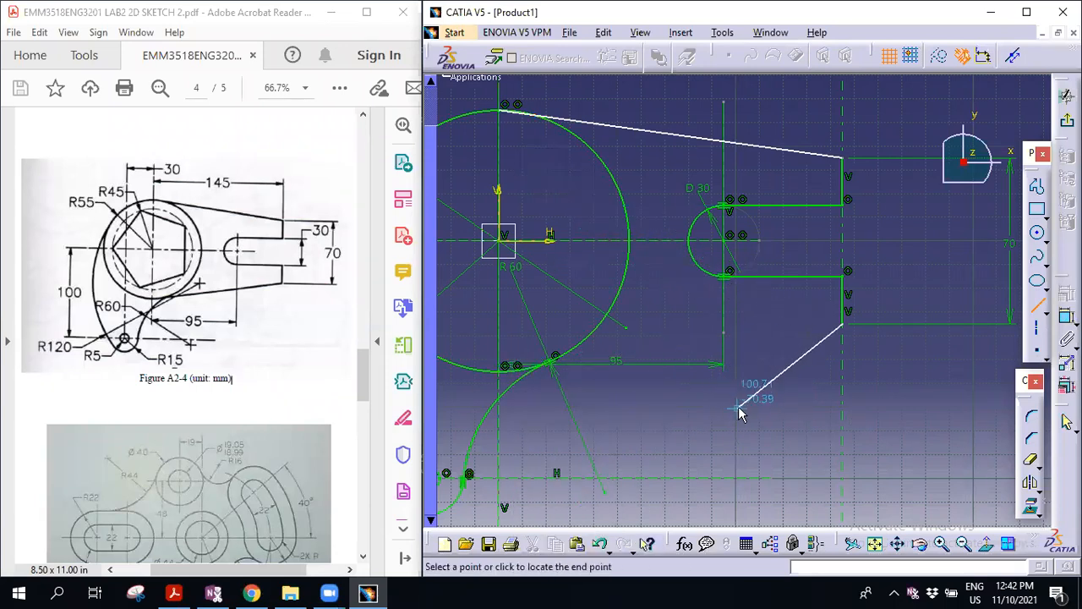
key(Escape)
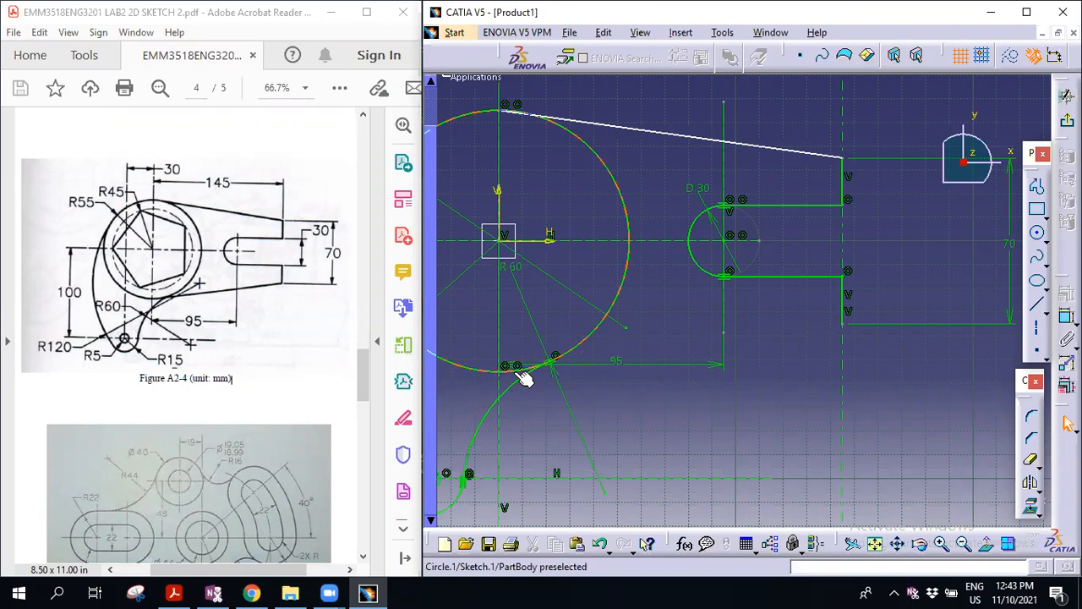
Draw a line from the lower corner of the 70 mm end edge to the underside of the R55 circle, tangent to it
click(1037, 304)
click(844, 324)
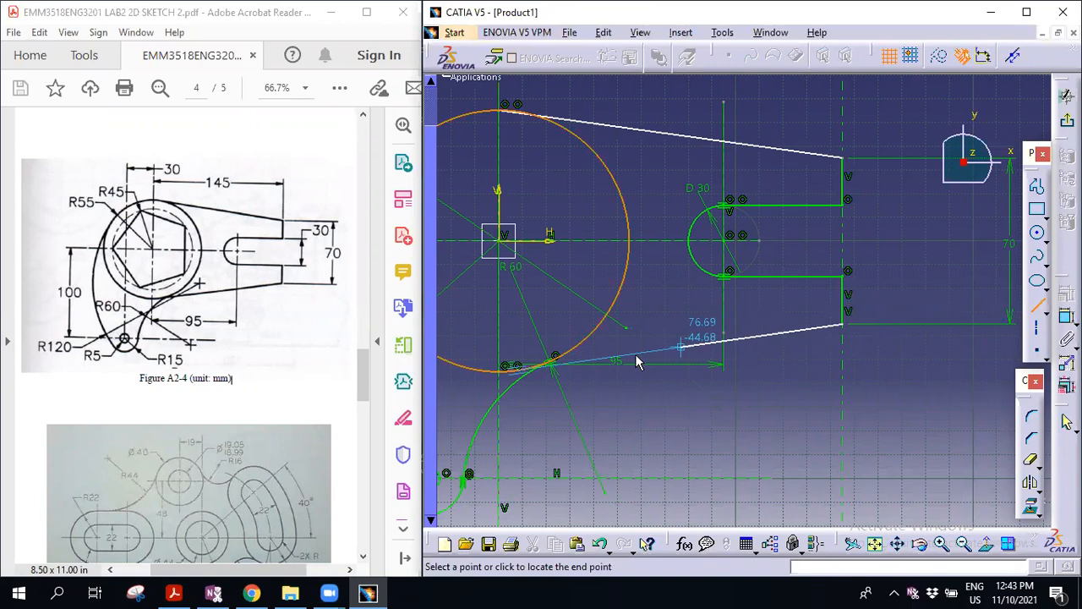
right_click(519, 367)
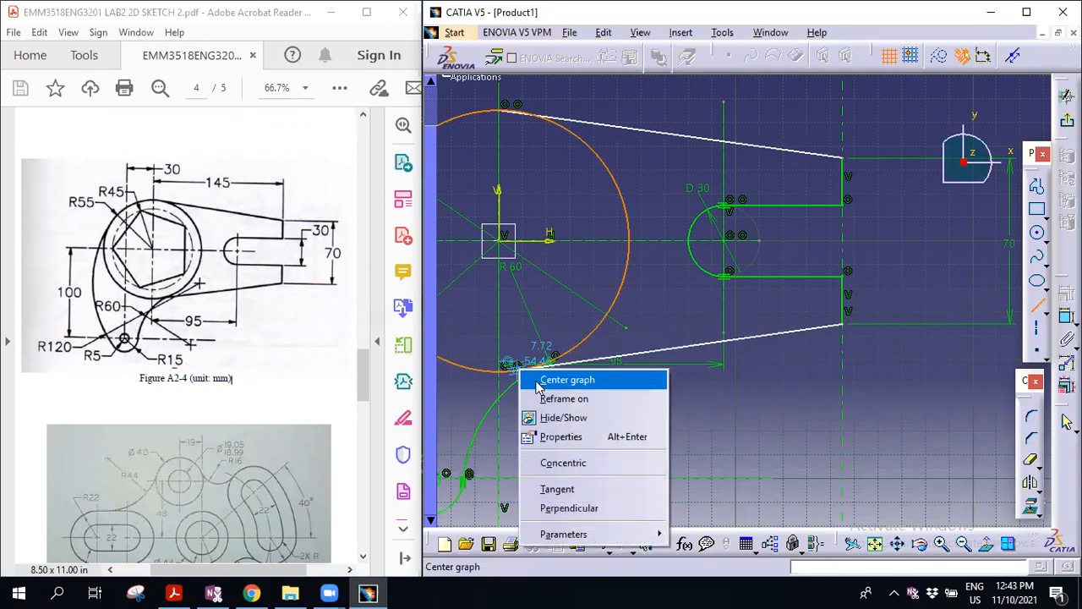
click(569, 490)
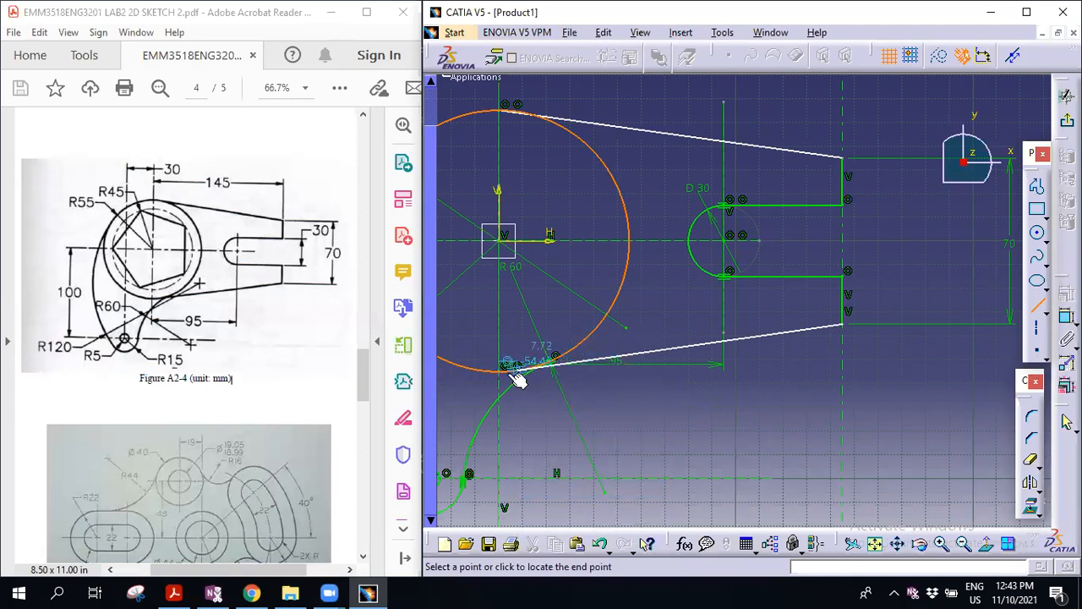
click(515, 372)
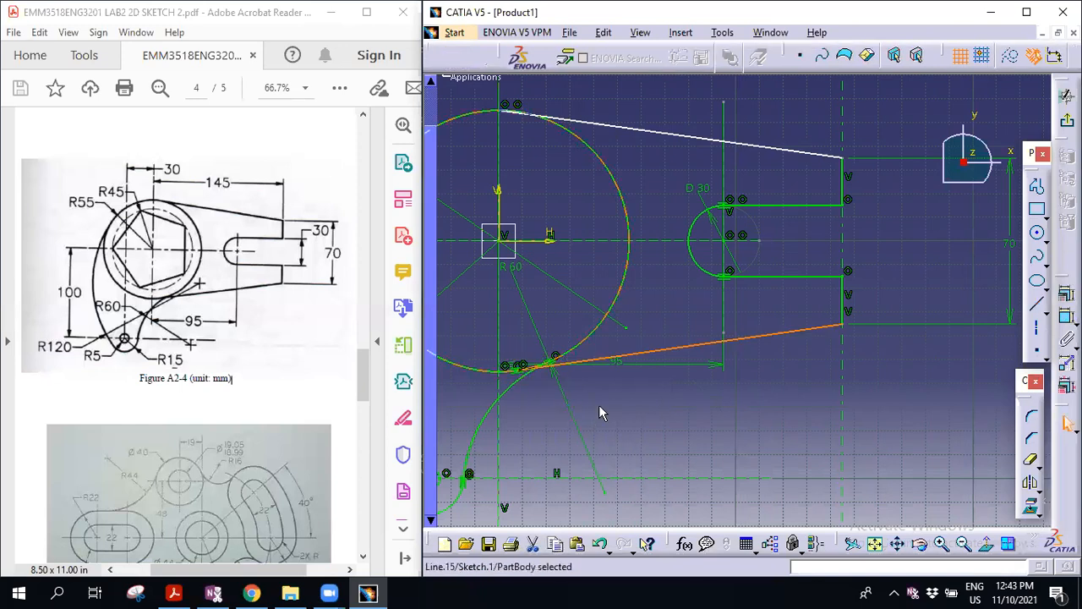
Replace the upper sloped line with a line from the upper end corner tangent to the R55 circle
click(703, 139)
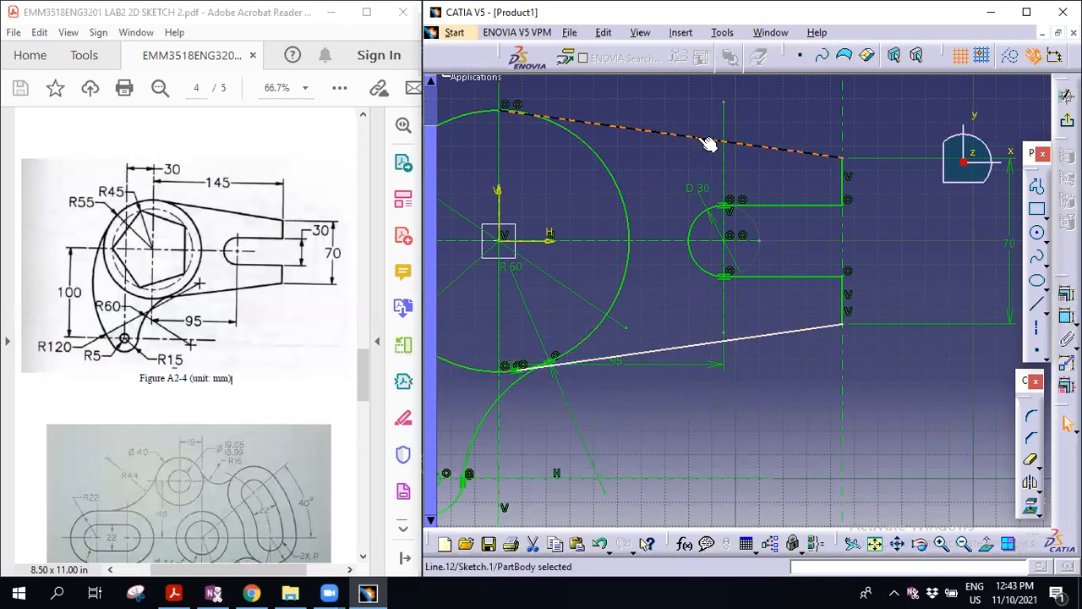
key(Delete)
click(1037, 304)
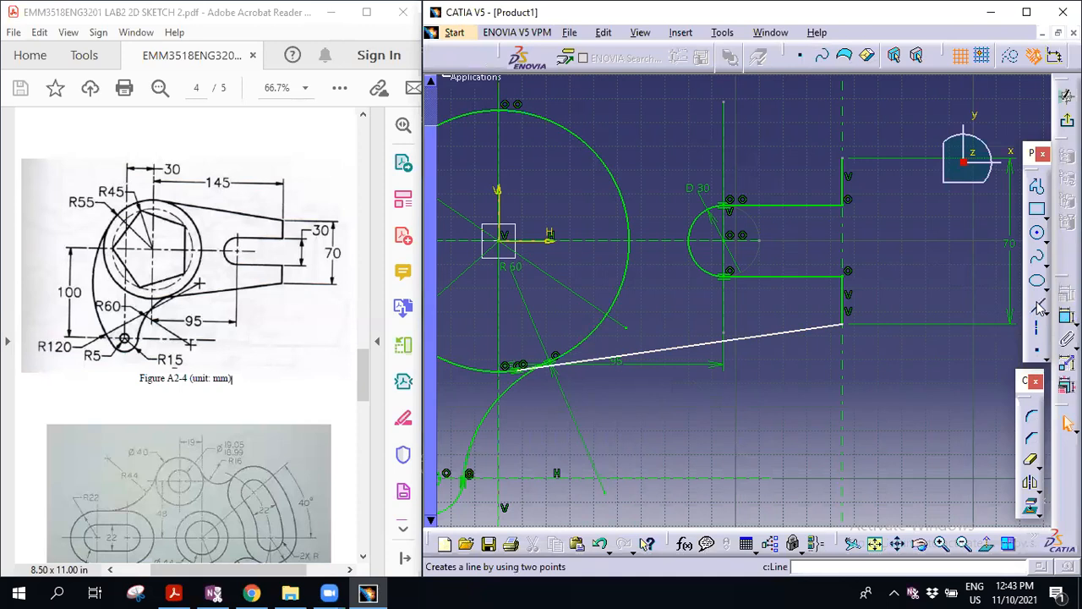
click(842, 157)
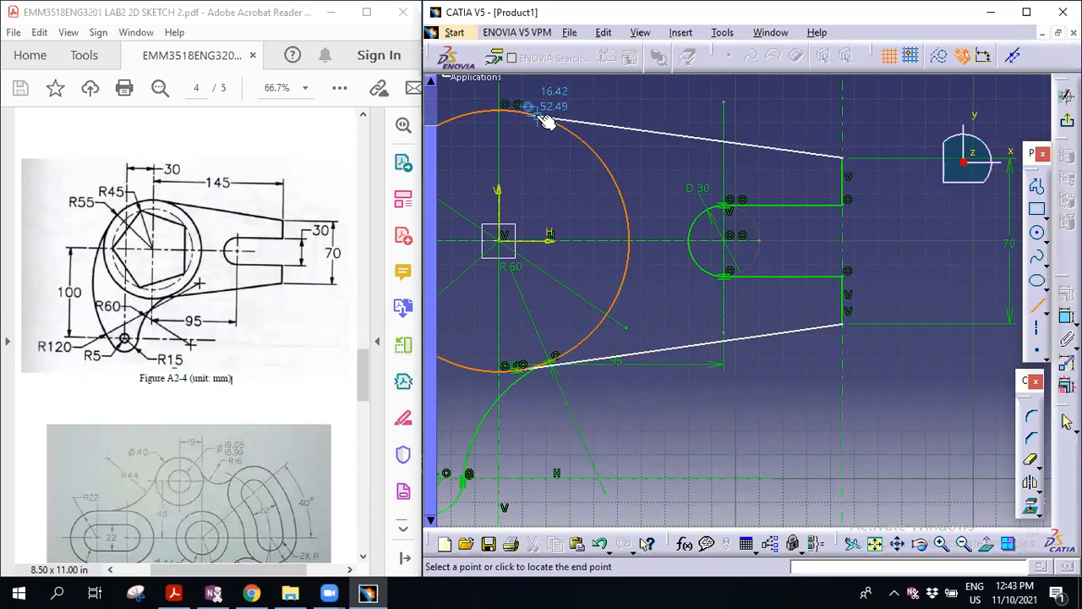
right_click(543, 118)
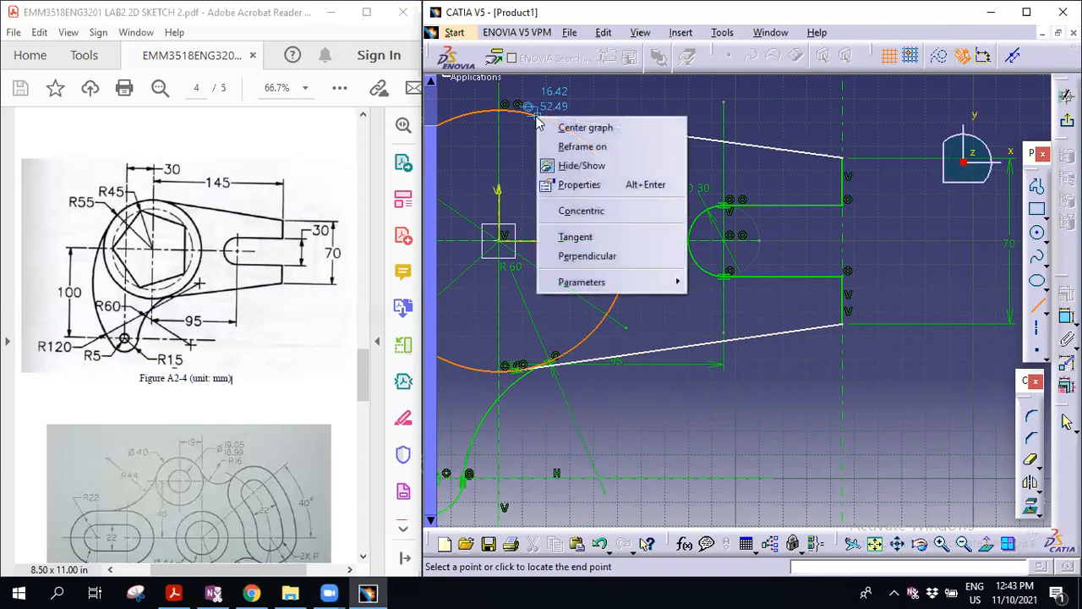
click(612, 238)
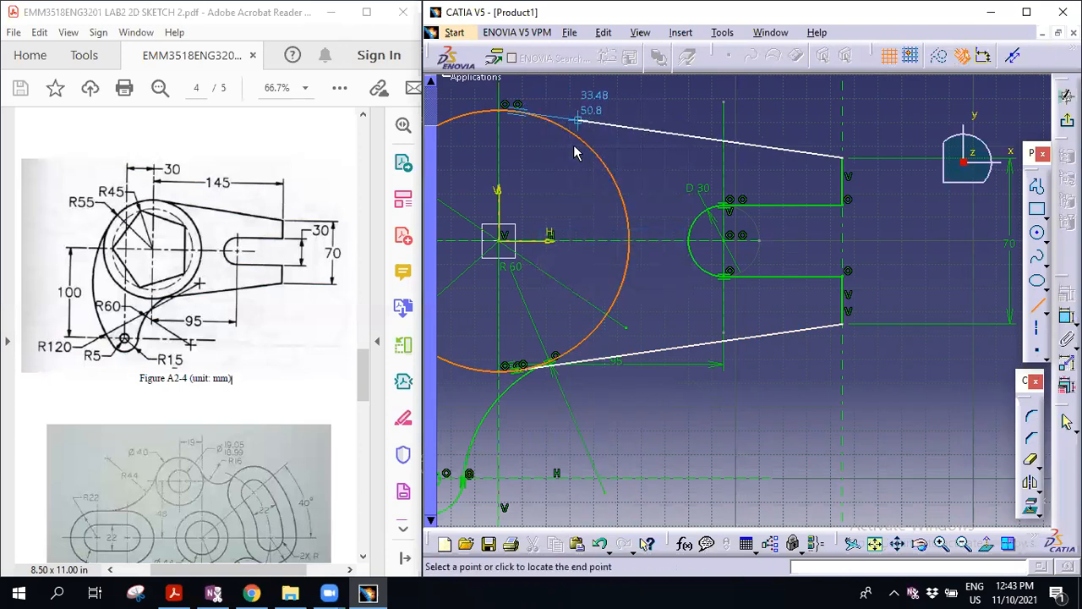
click(520, 116)
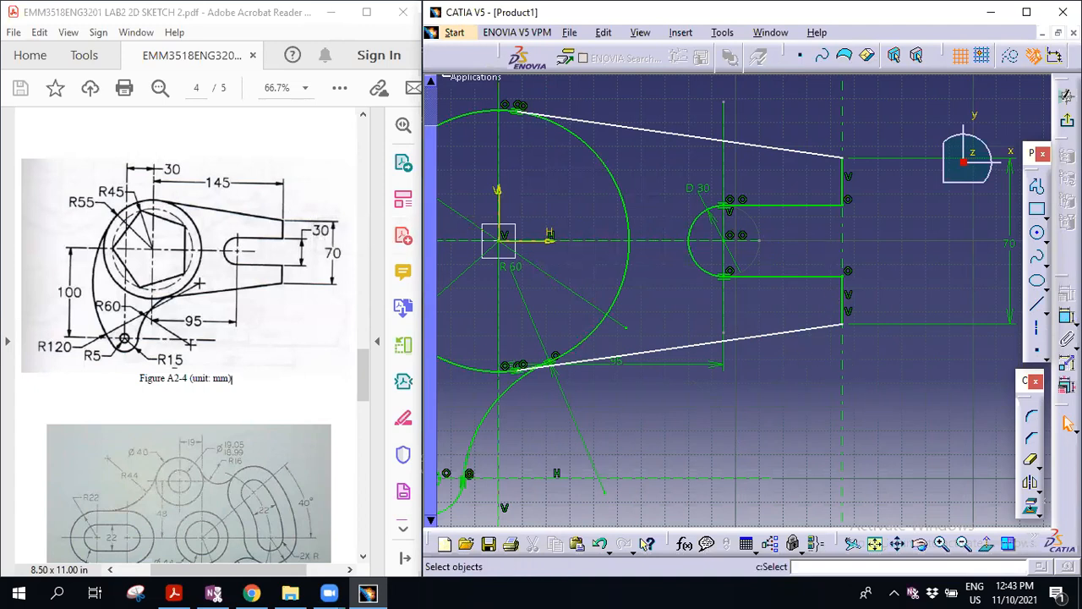
Maximize the CATIA window and move the floating corner and trim toolbar closer to the sketch
click(965, 545)
click(964, 546)
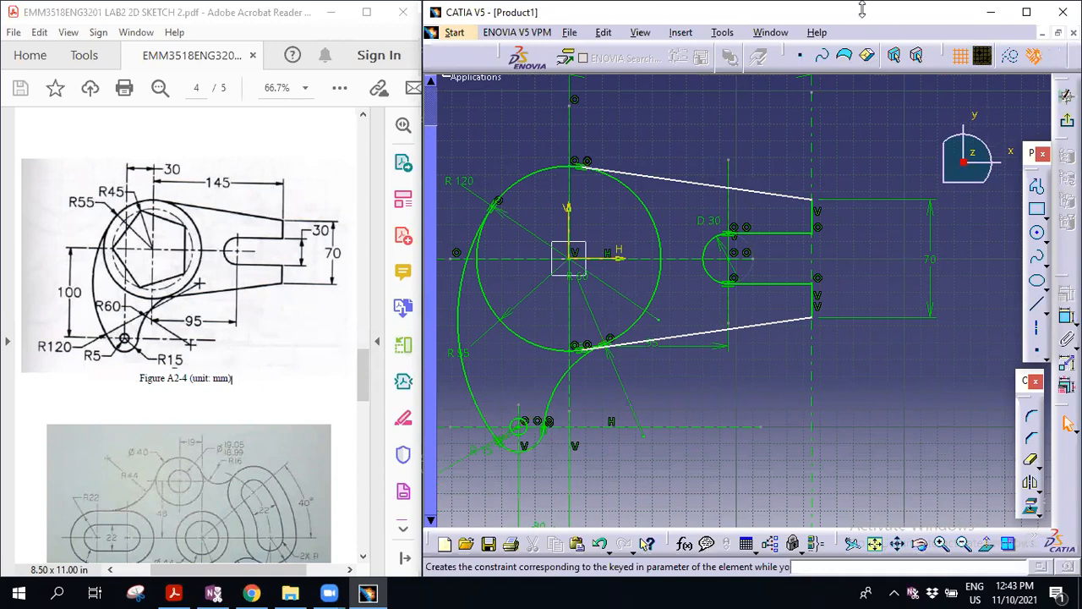
click(1037, 12)
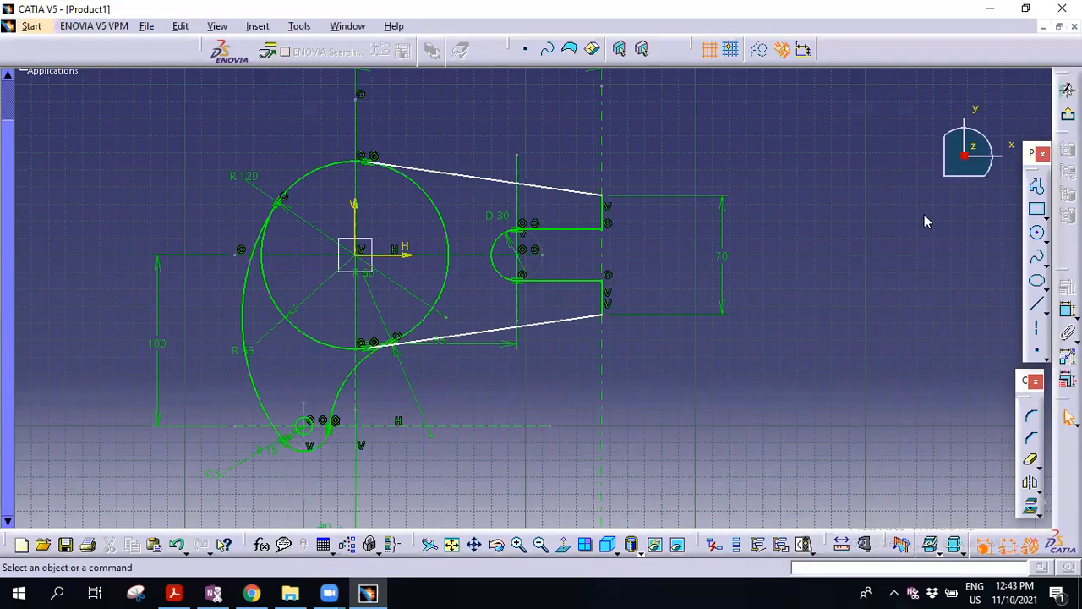
drag(1019, 382, 925, 220)
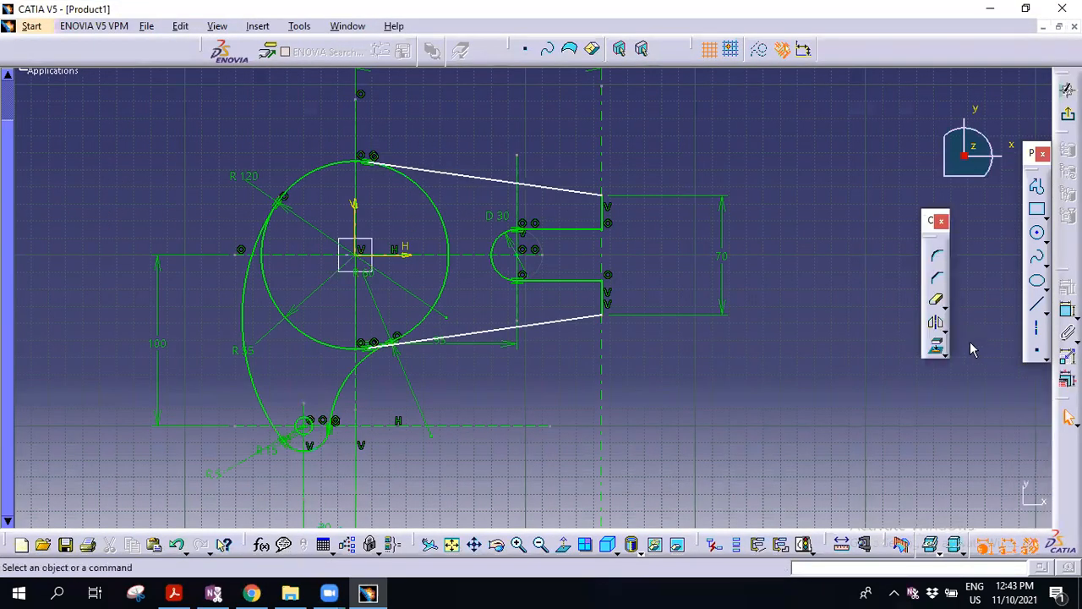
Try drawing a hexagon in the empty area beside the forked end of the profile
click(1049, 285)
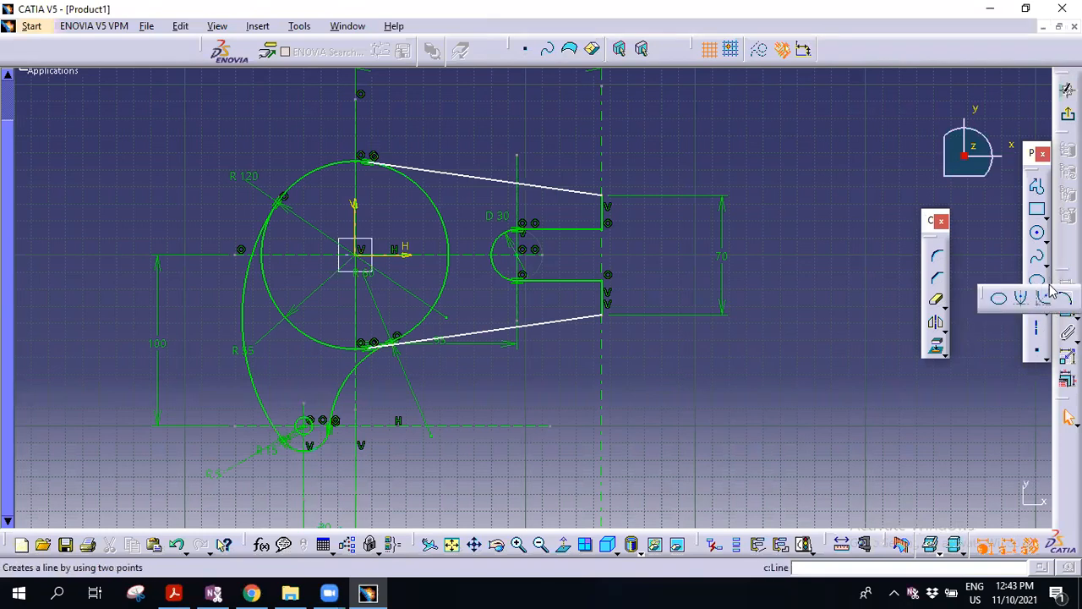
click(1046, 240)
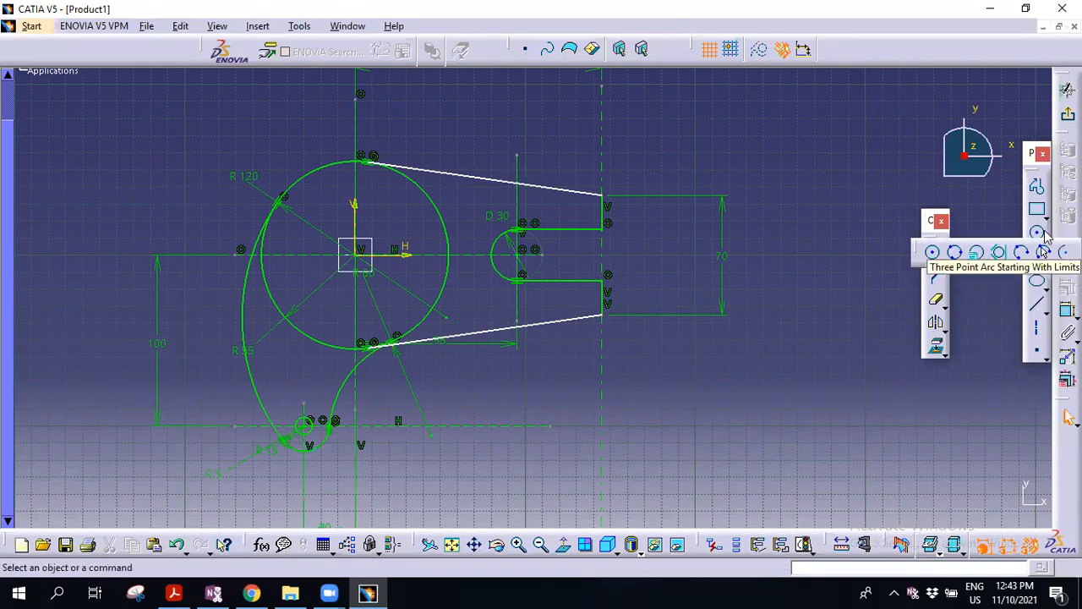
click(1046, 217)
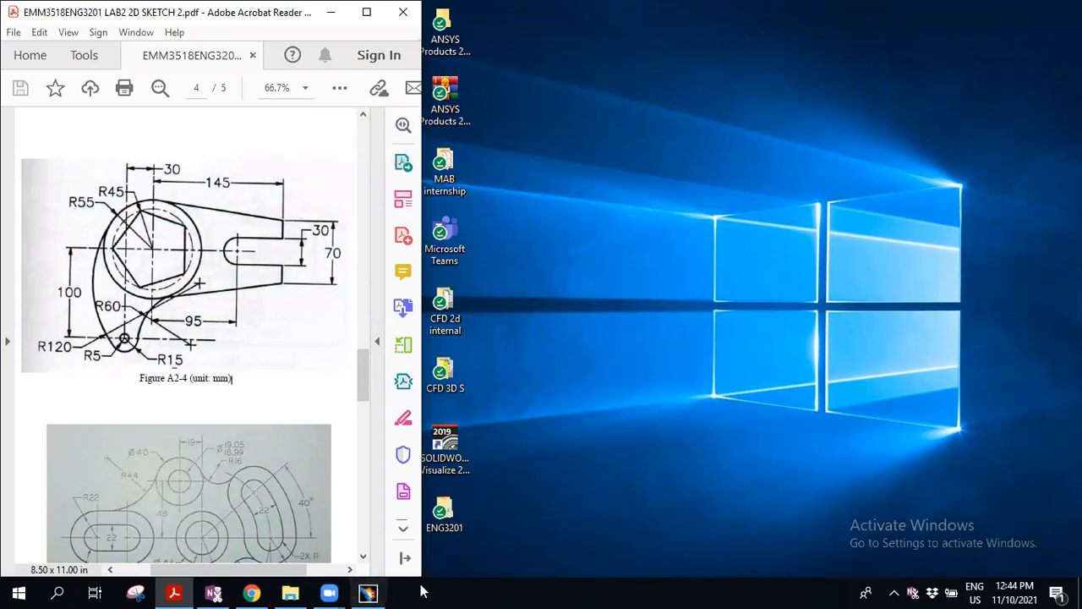
click(368, 592)
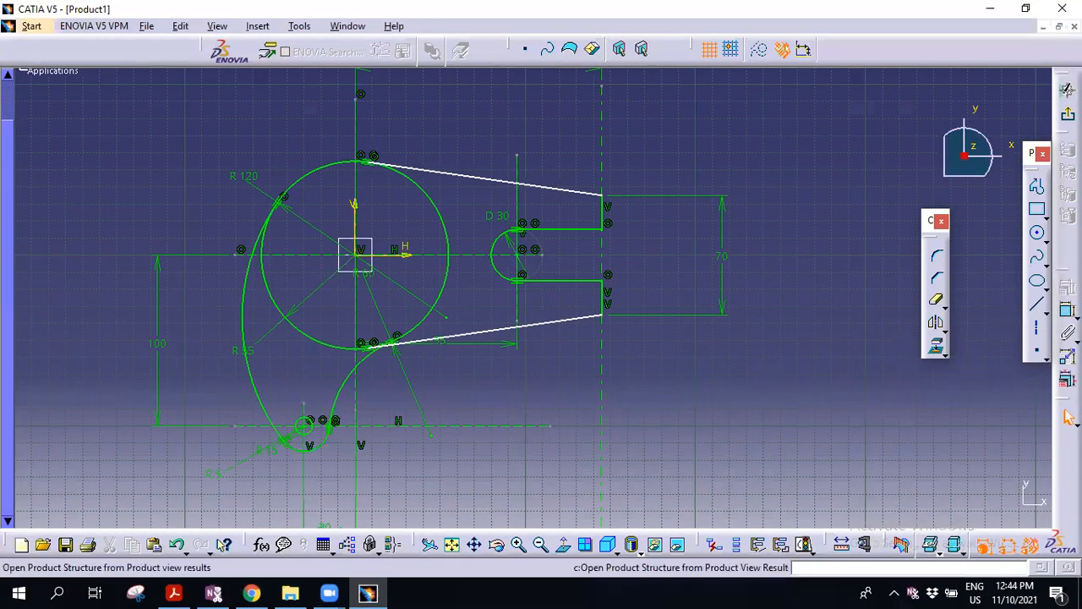
click(1046, 215)
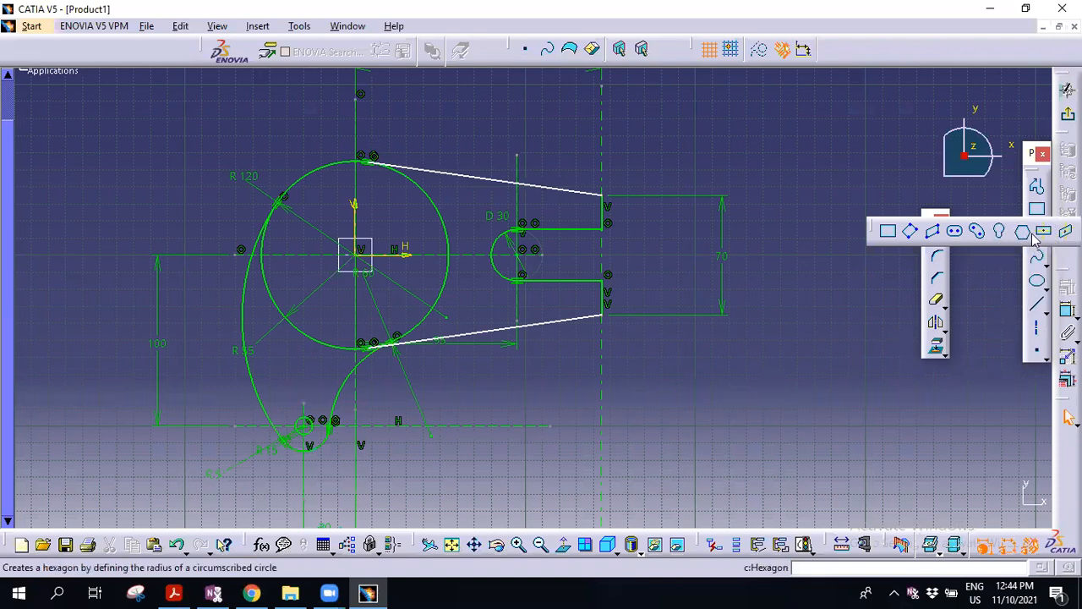
click(1031, 234)
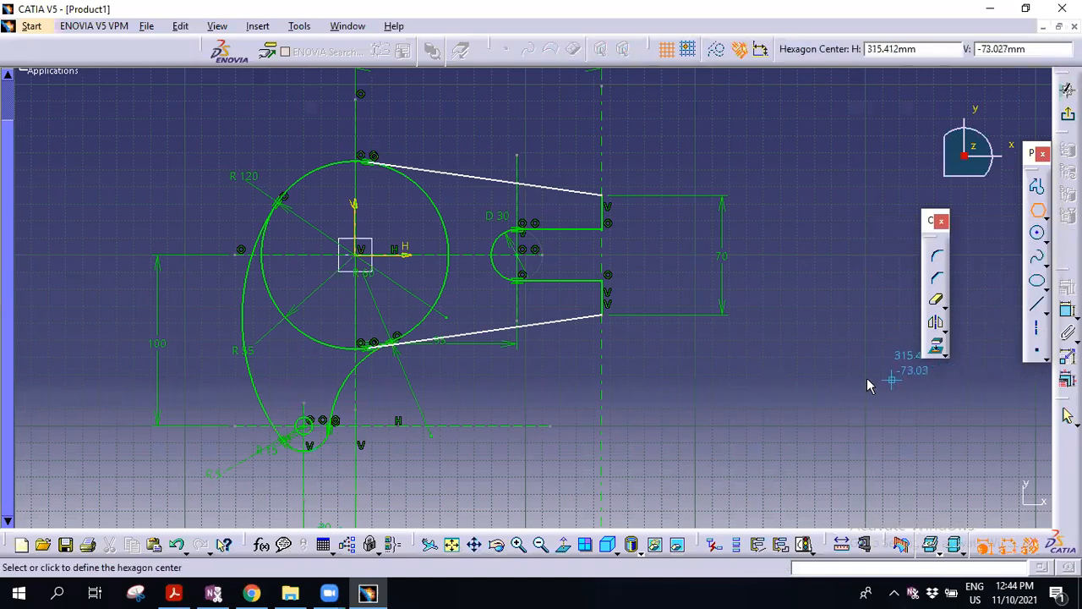
click(830, 342)
click(884, 394)
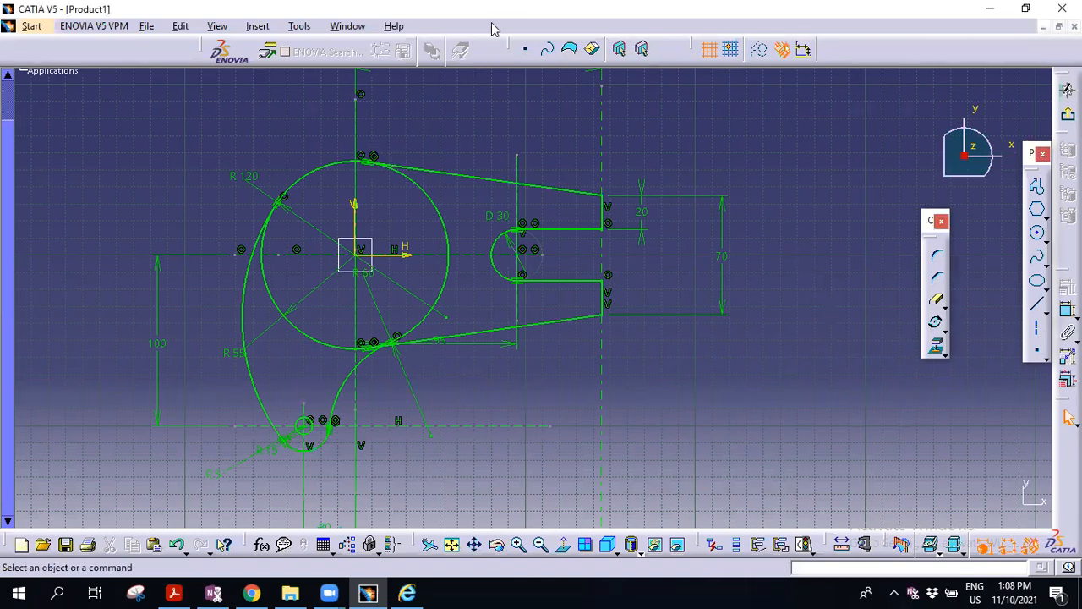
Arrange the CATIA window beside the lab sheet PDF and widen it to meet the drawing of Figure A2-4
key(super+Right)
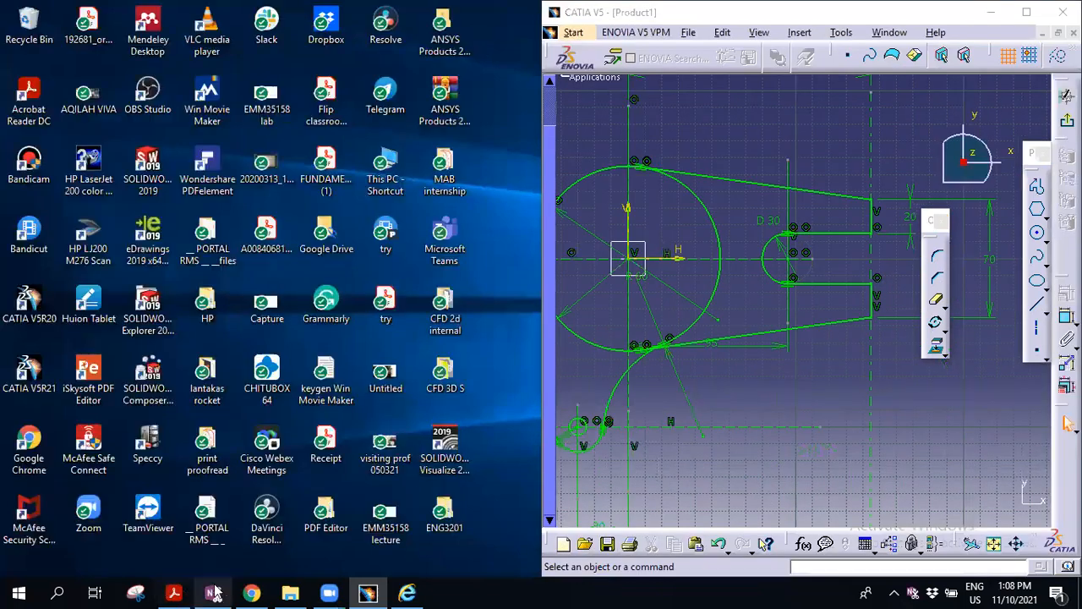
key(Return)
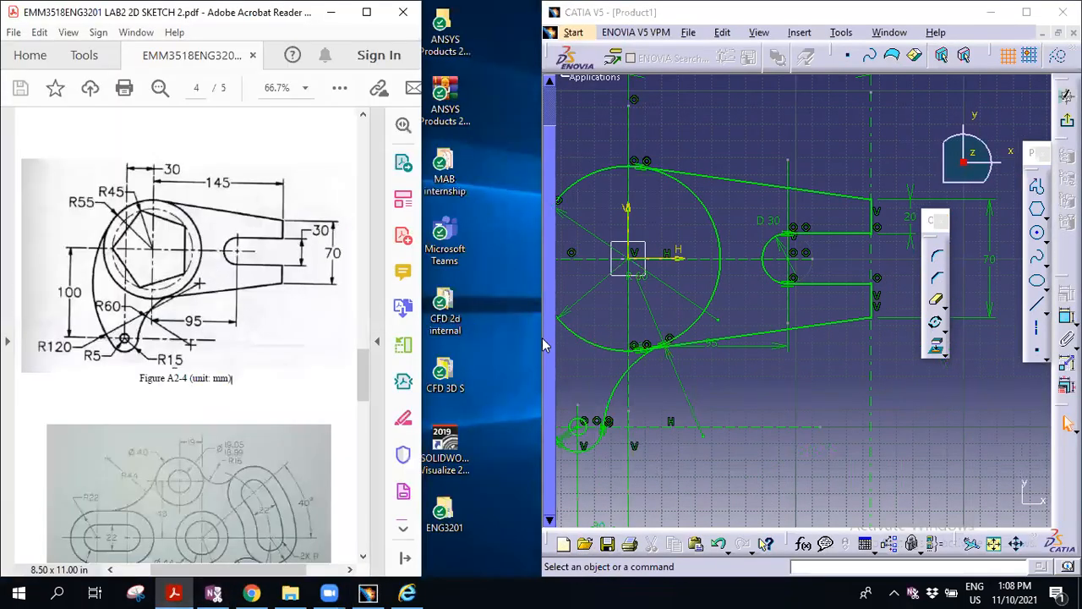
click(539, 344)
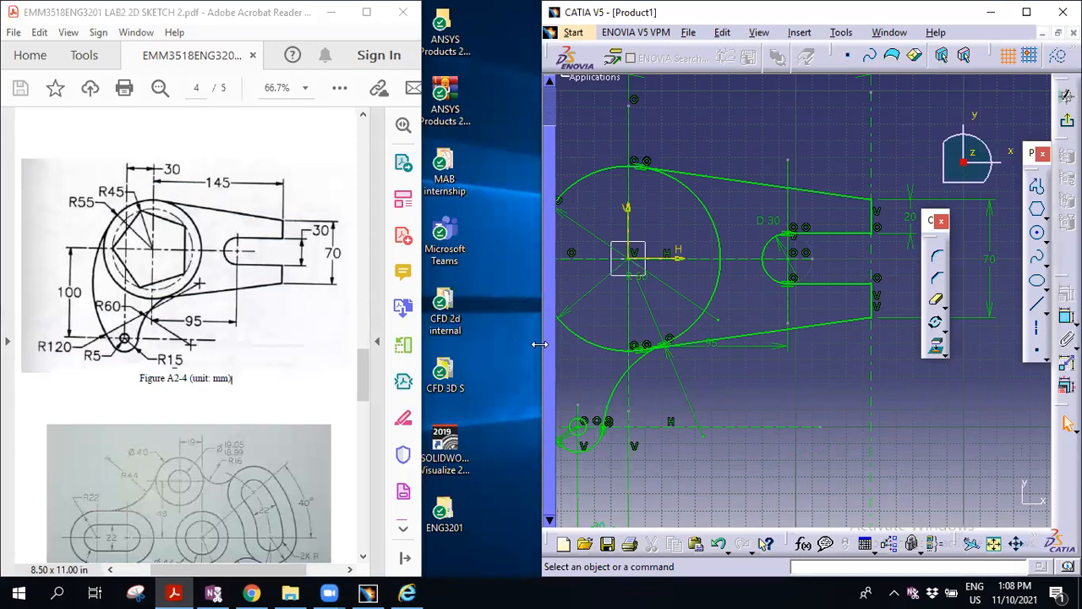
drag(539, 344, 392, 344)
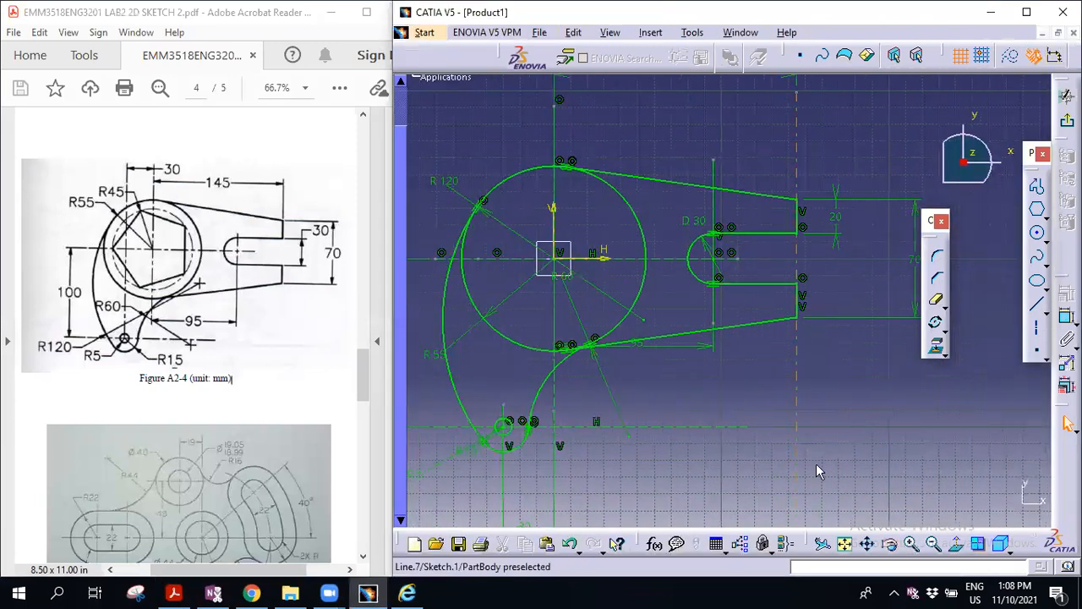
Draw a circle centred on the sketch origin inside the R55 circle
click(1040, 235)
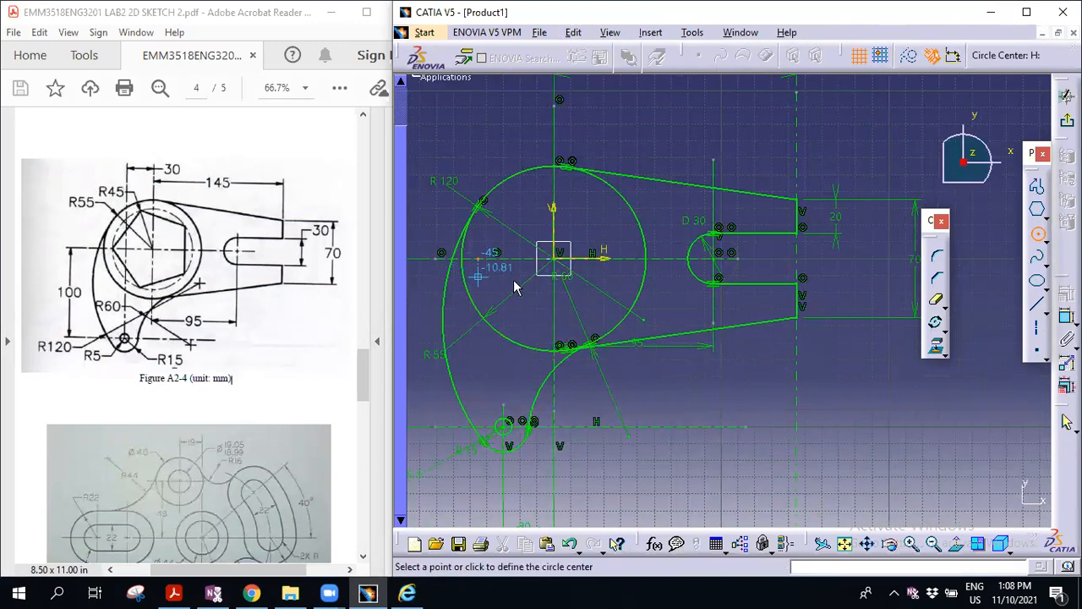
click(556, 255)
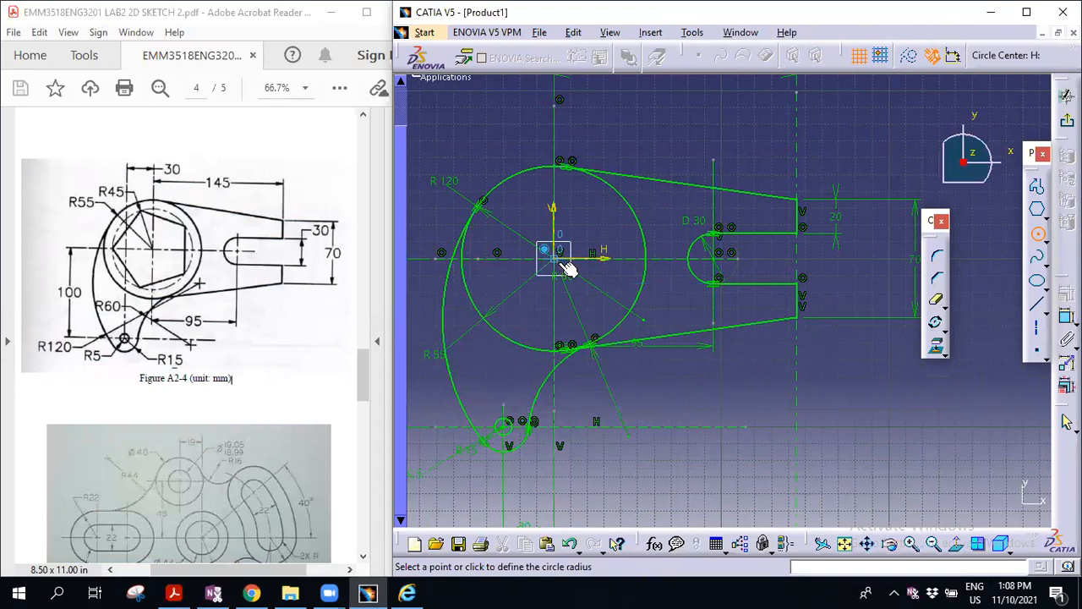
click(599, 313)
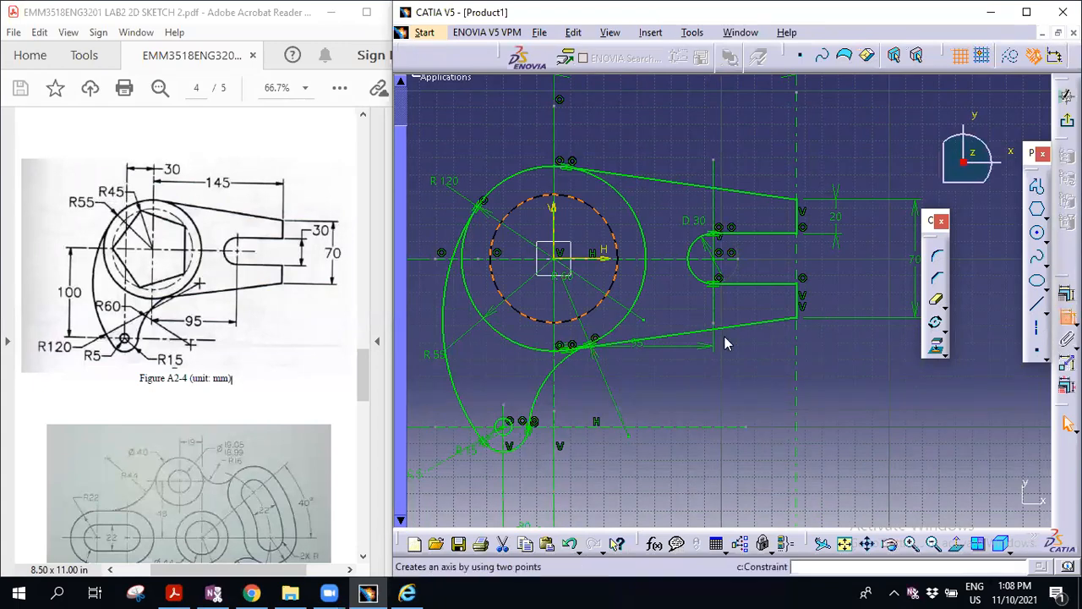
Dimension the inner circle's radius and set it to 45 mm
key(Return)
click(651, 387)
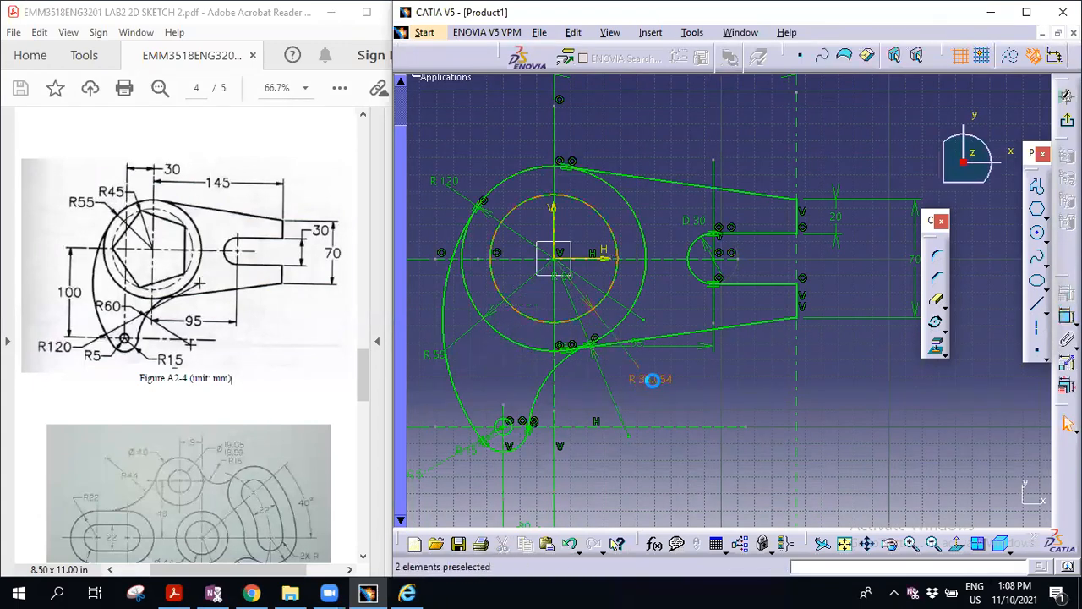
double_click(652, 380)
text(45)
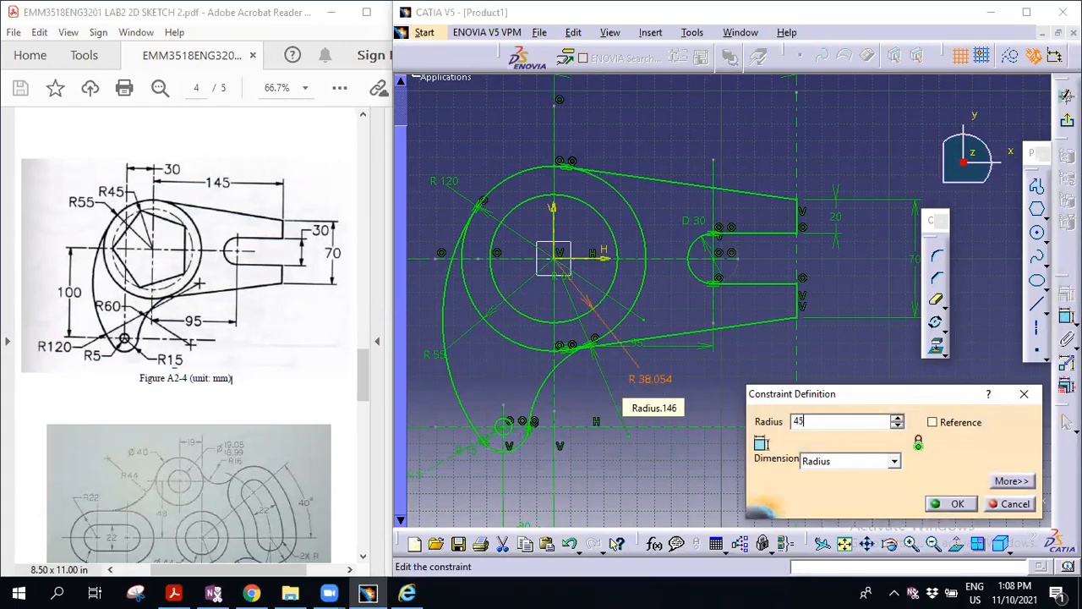
key(Return)
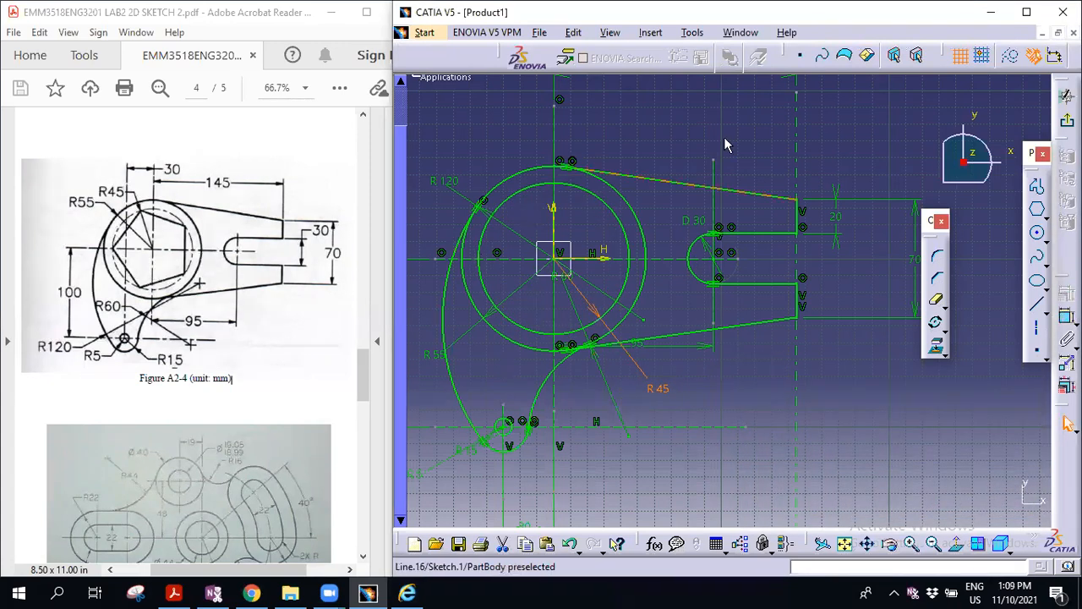
Convert the R45 circle into a construction element through its circle definition
click(618, 209)
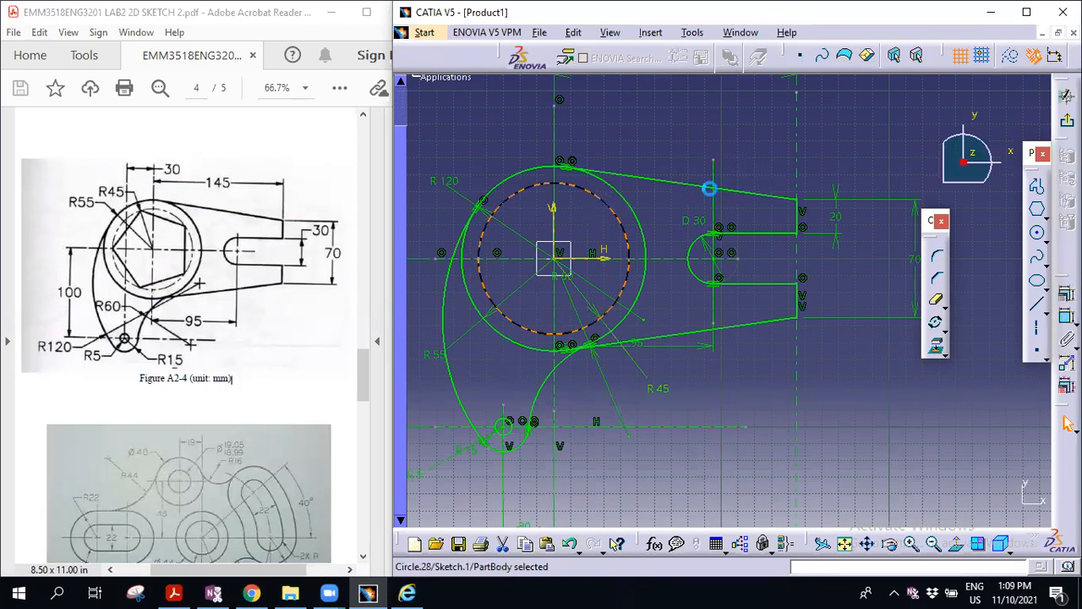
click(1012, 59)
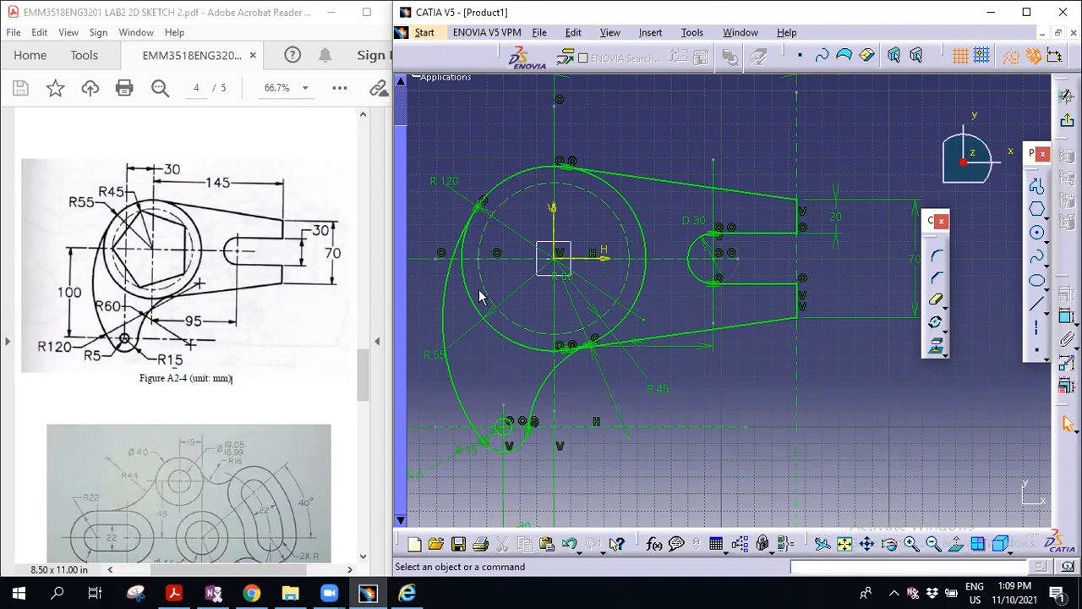
click(623, 218)
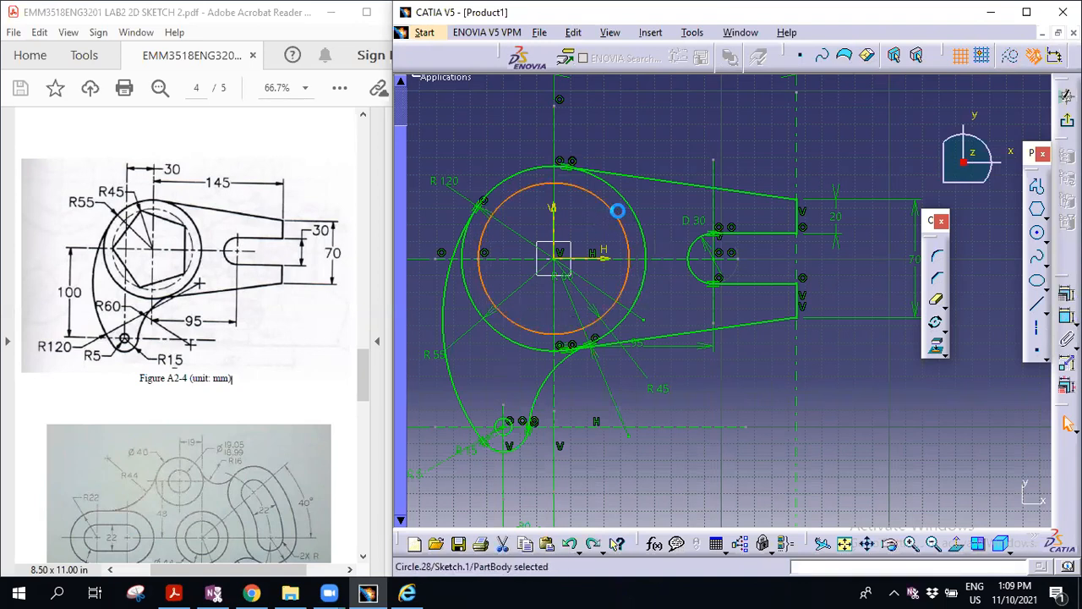
right_click(630, 236)
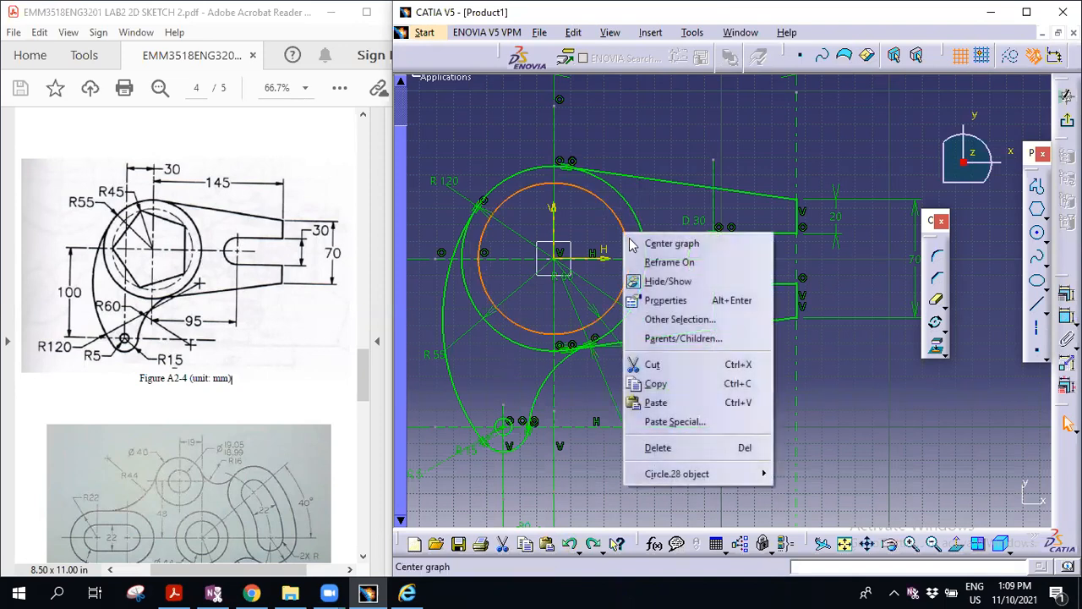
mouse_move(707, 483)
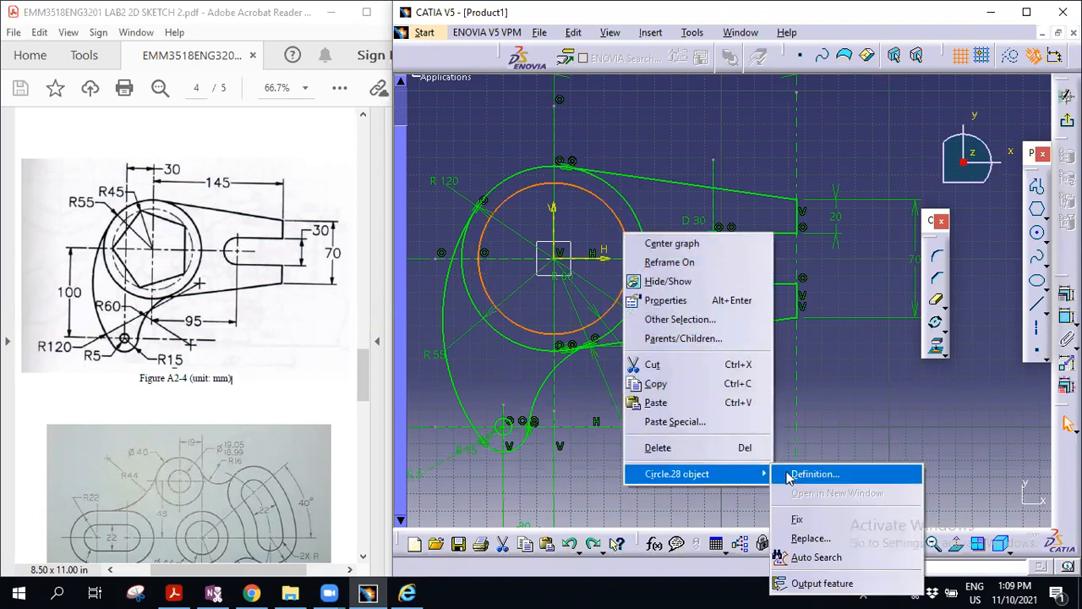
click(808, 475)
click(897, 480)
click(937, 503)
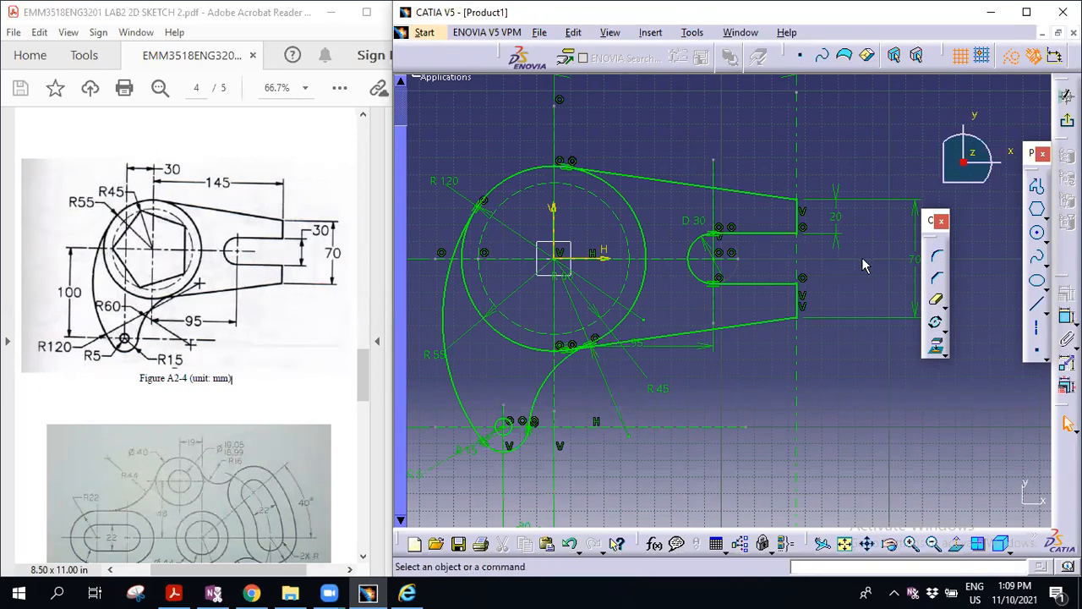
Place a point where the R45 circle meets the horizontal axis left of centre, and duplicate it about the origin with 5 instances at 72deg
click(1040, 355)
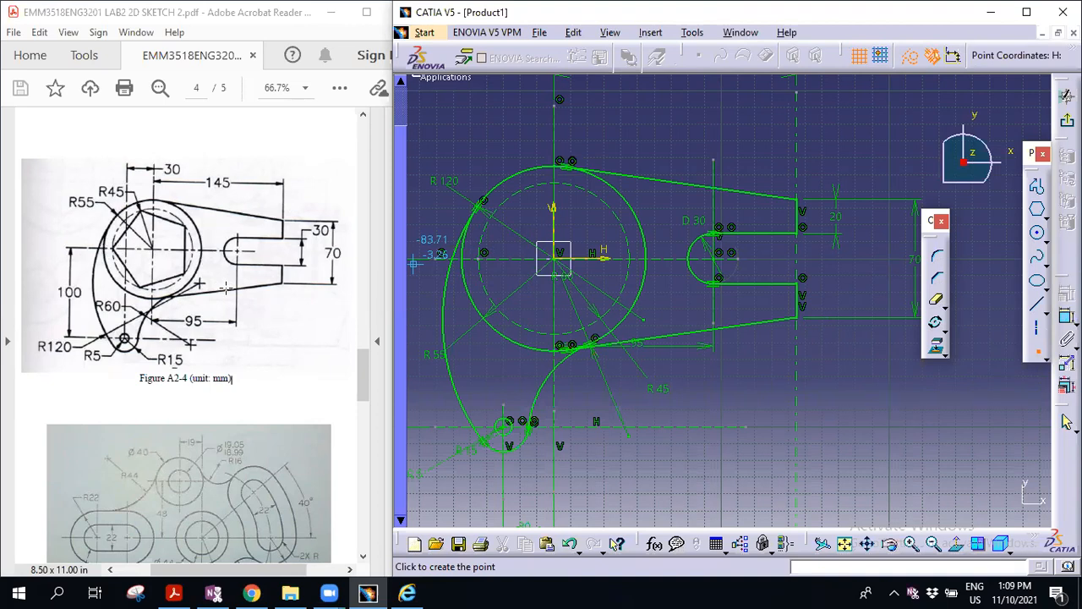
click(487, 264)
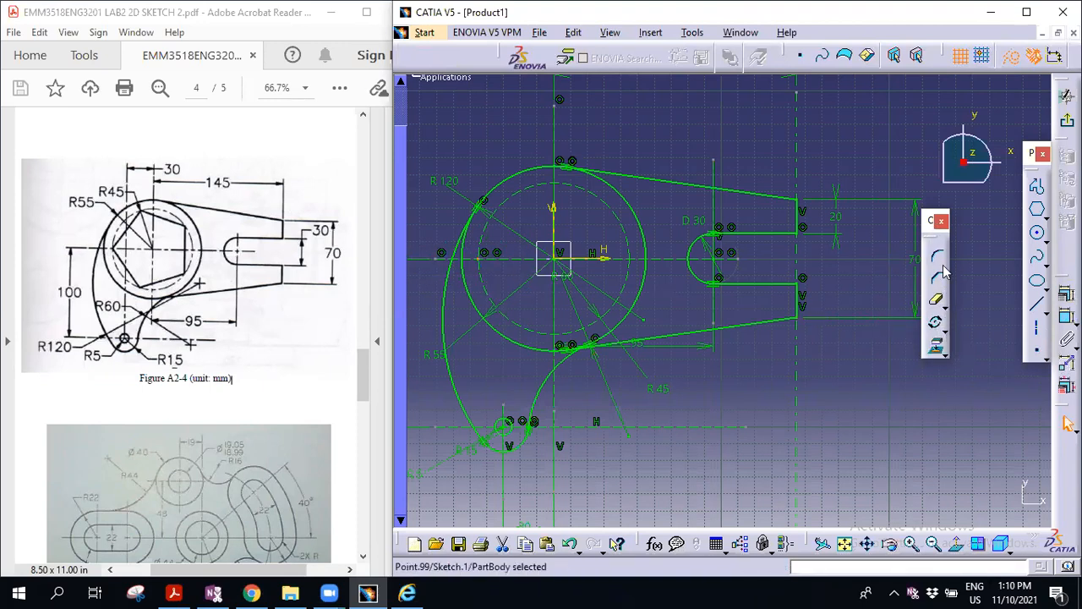
click(941, 348)
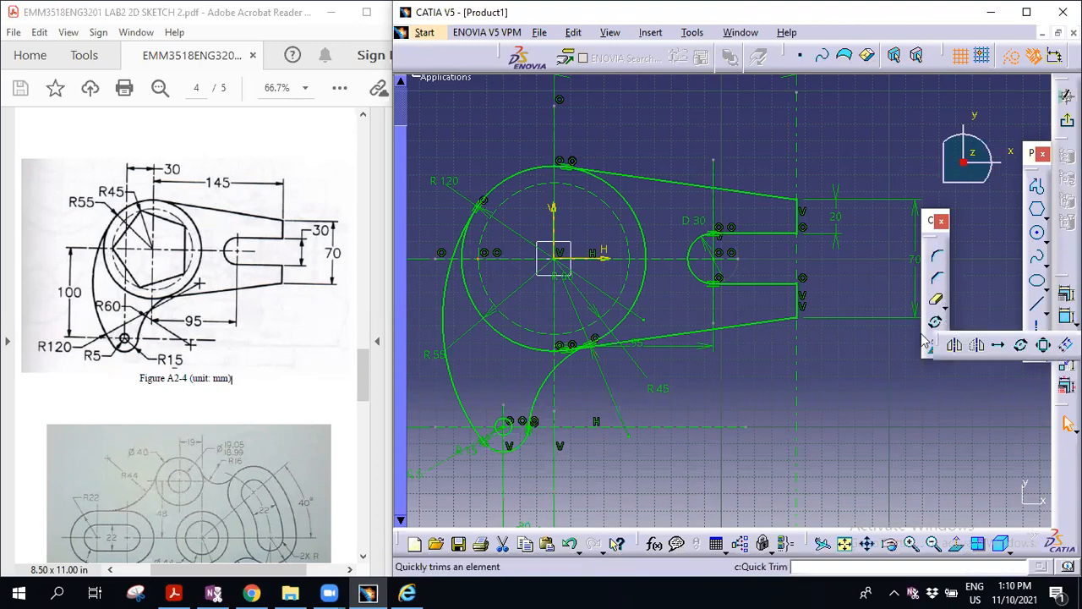
click(1022, 350)
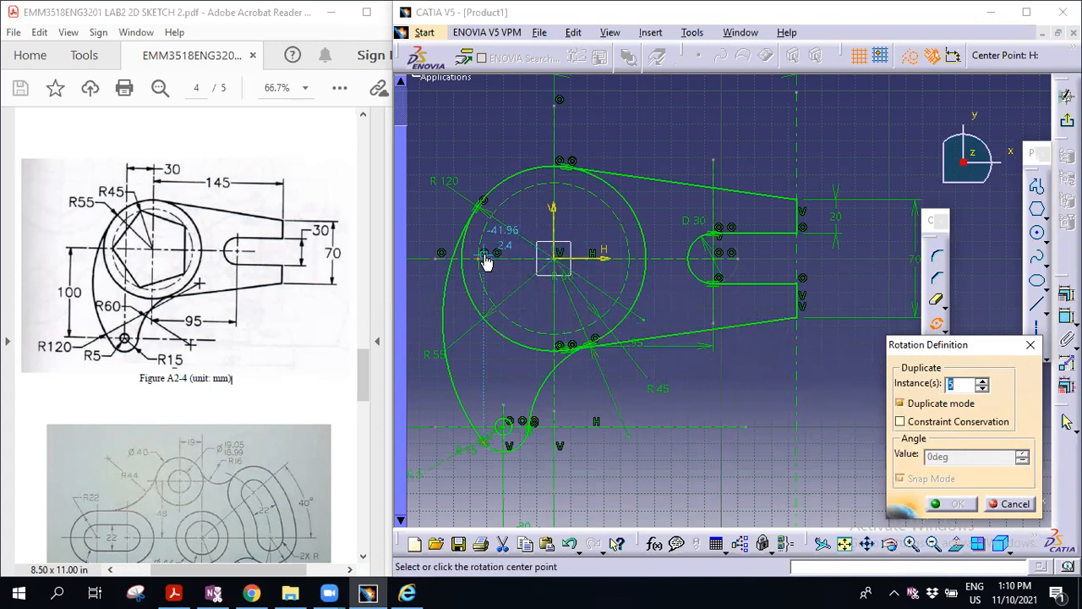
click(558, 256)
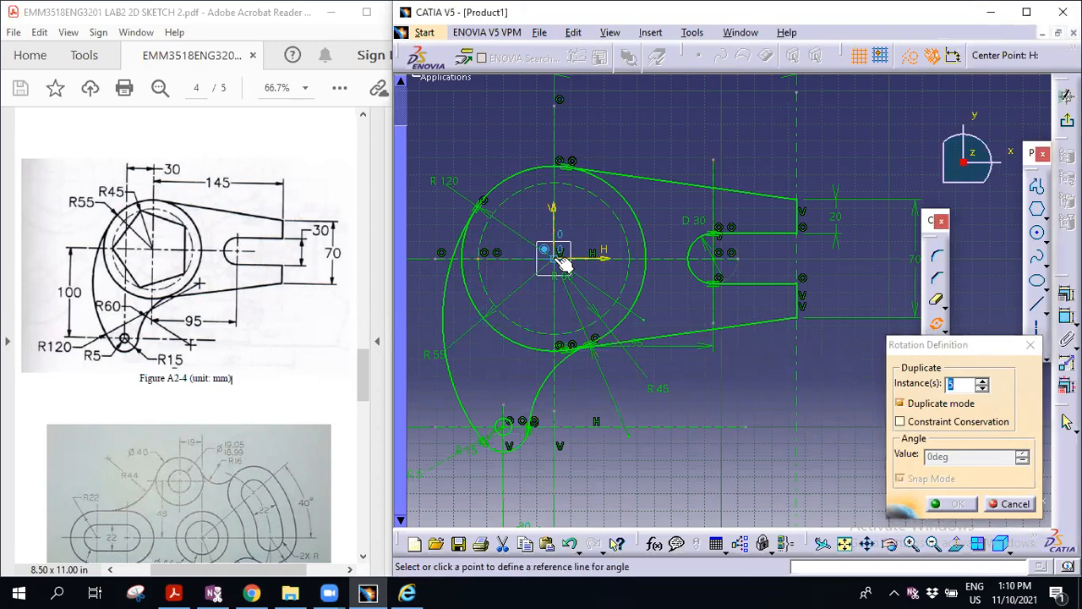
click(484, 257)
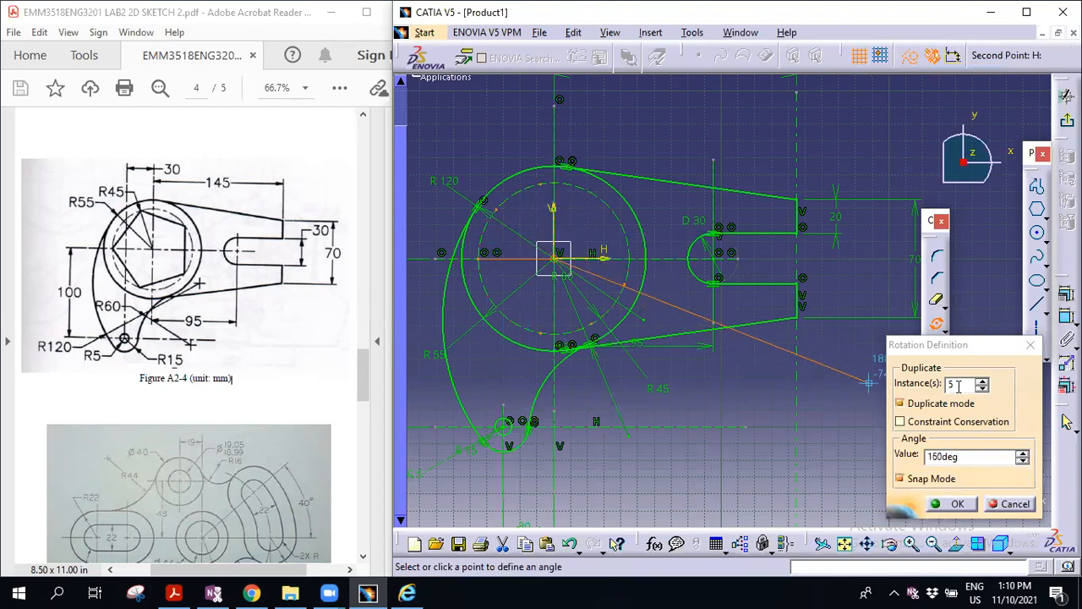
drag(958, 385, 945, 384)
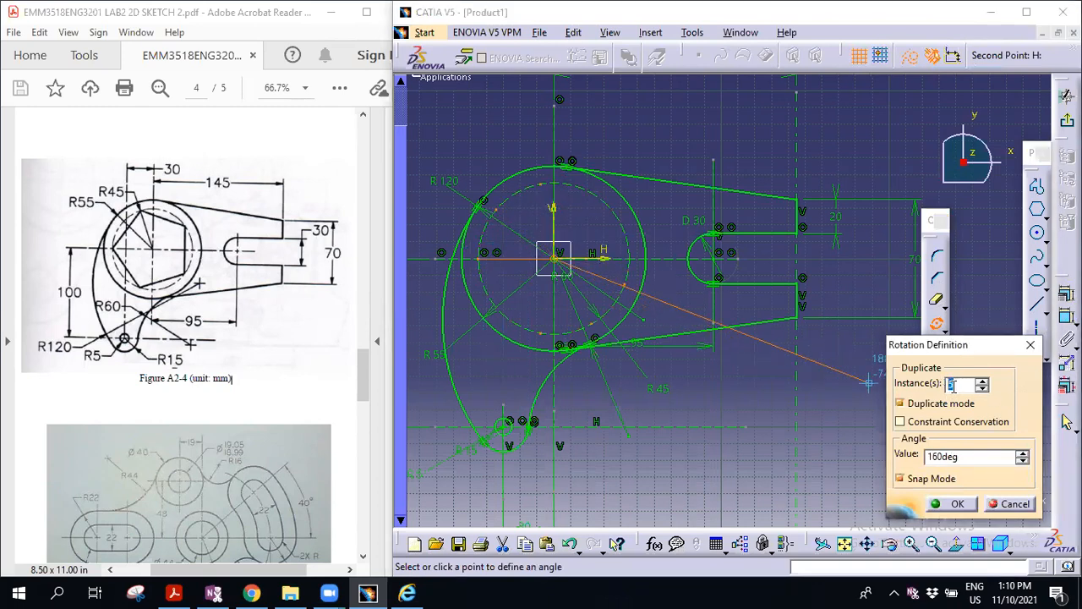
double_click(934, 457)
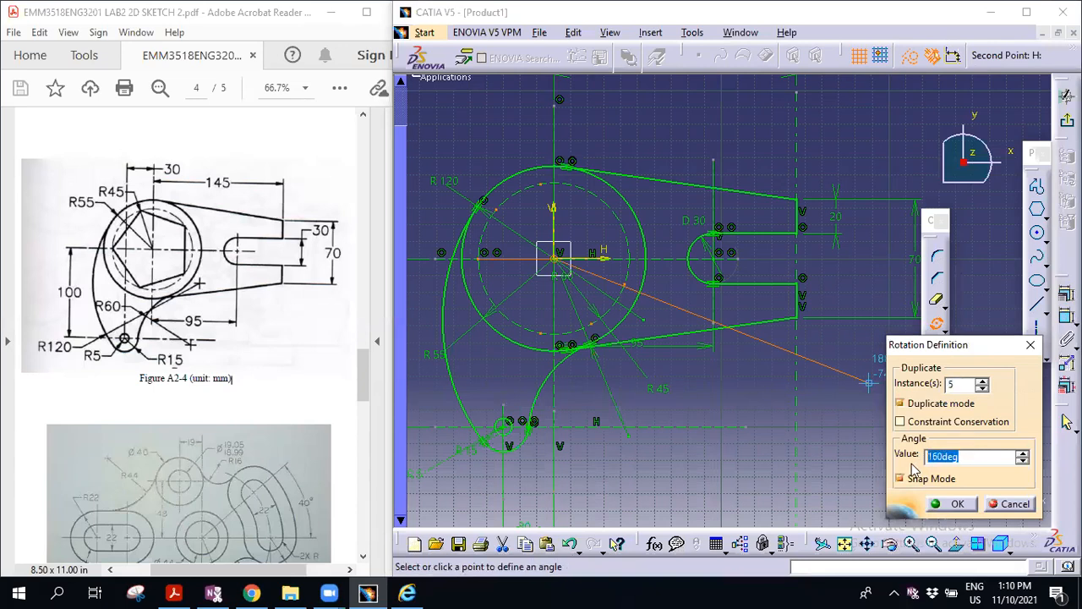
text(72)
key(Return)
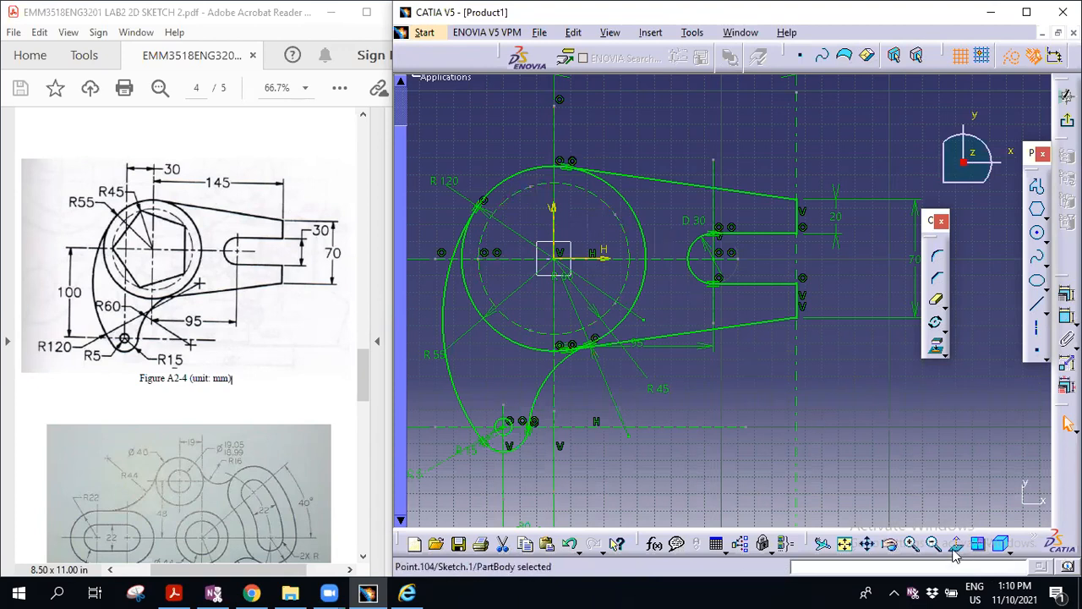
Draw the first pentagon edges as a connected profile through the rotated points, starting from the point on the horizontal axis
click(911, 544)
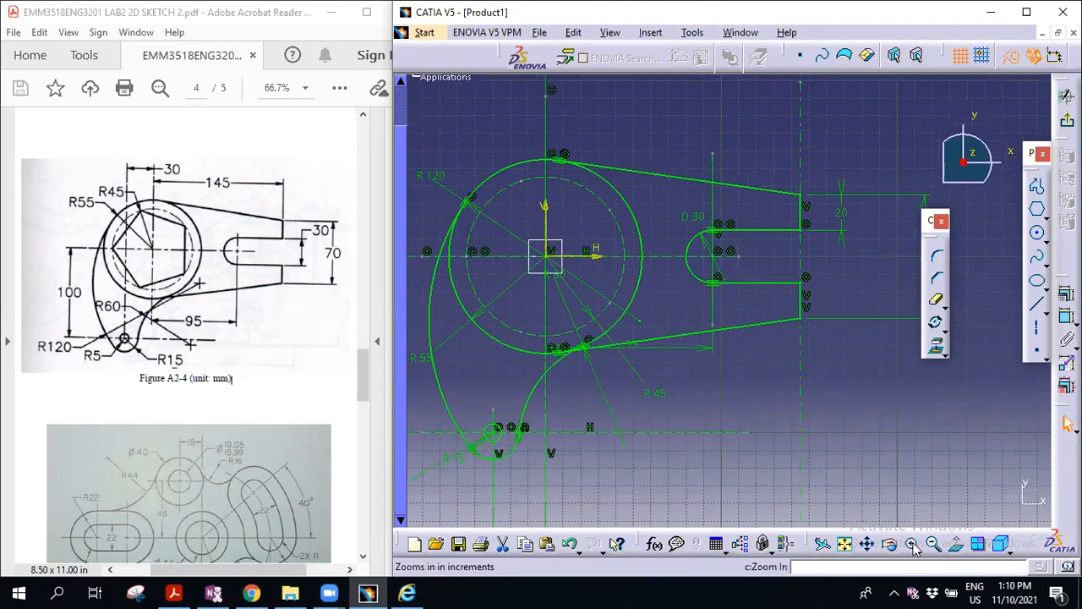
click(867, 544)
drag(790, 449, 955, 466)
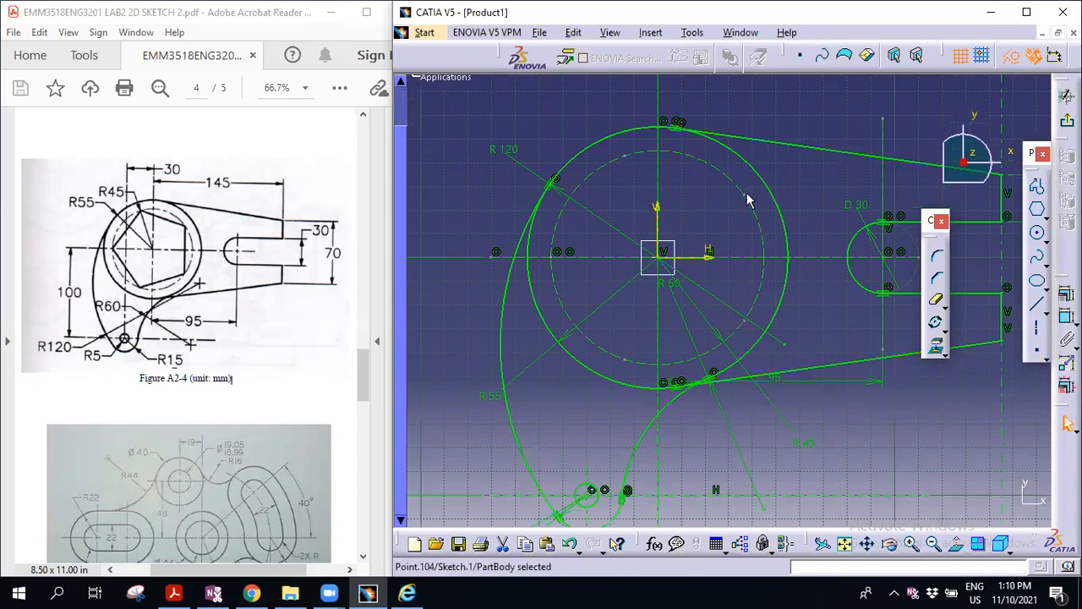
click(1040, 188)
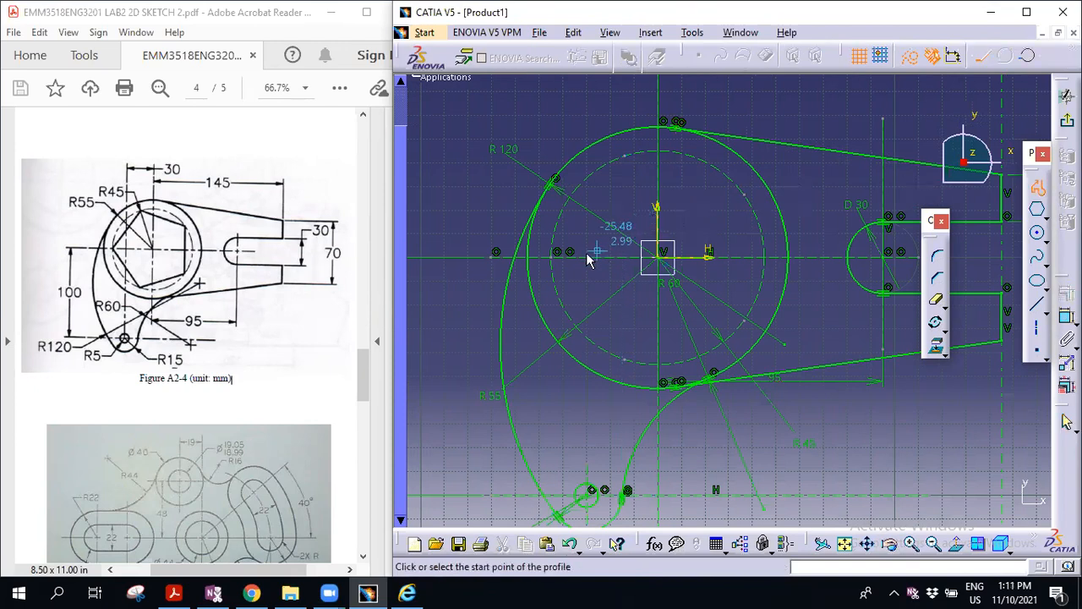
click(555, 255)
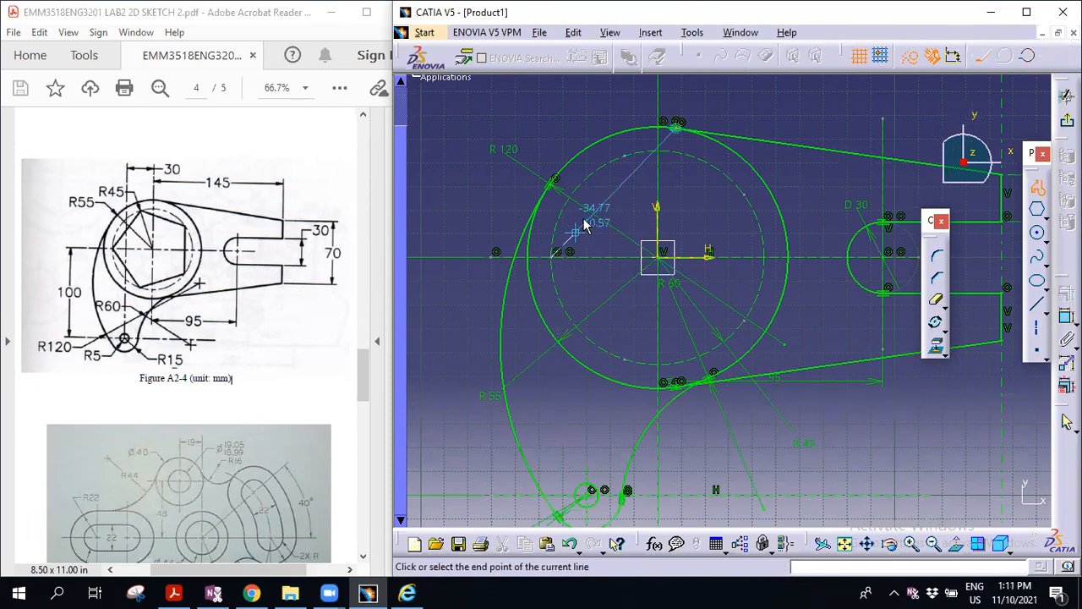
click(626, 154)
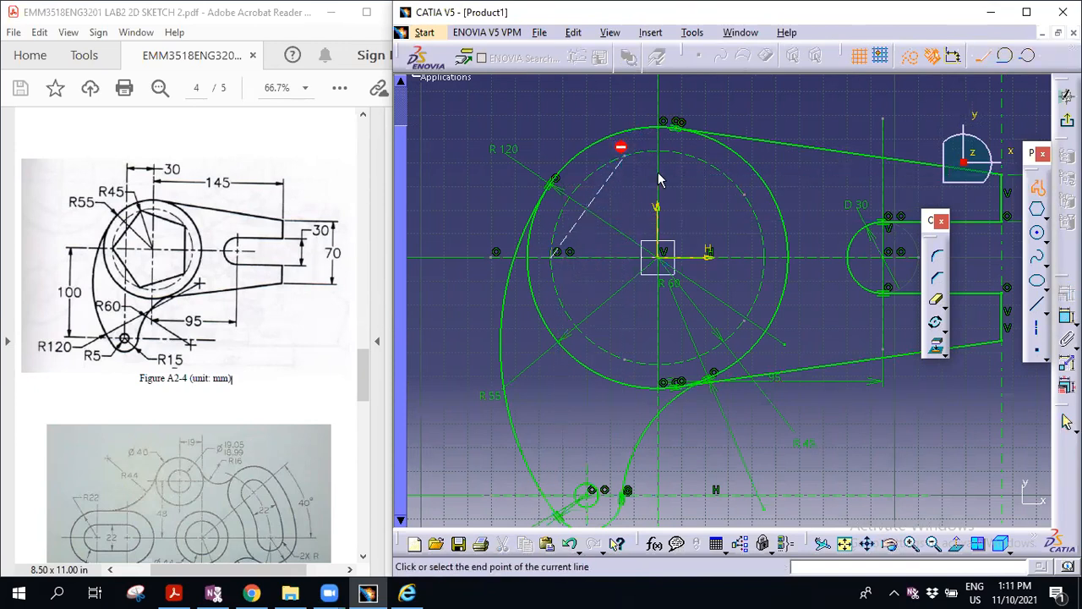
click(745, 190)
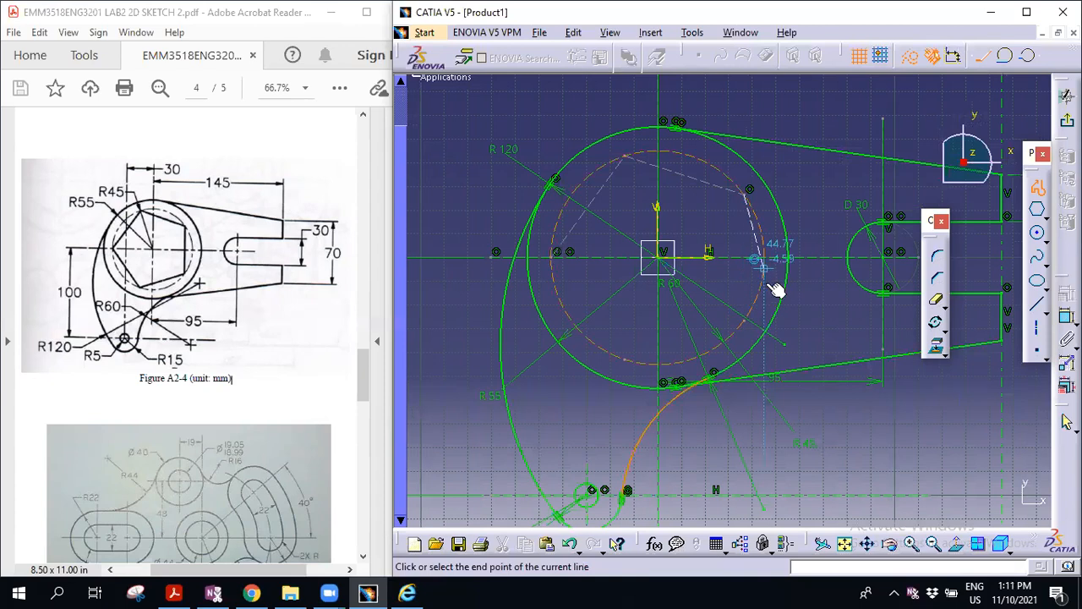
key(Escape)
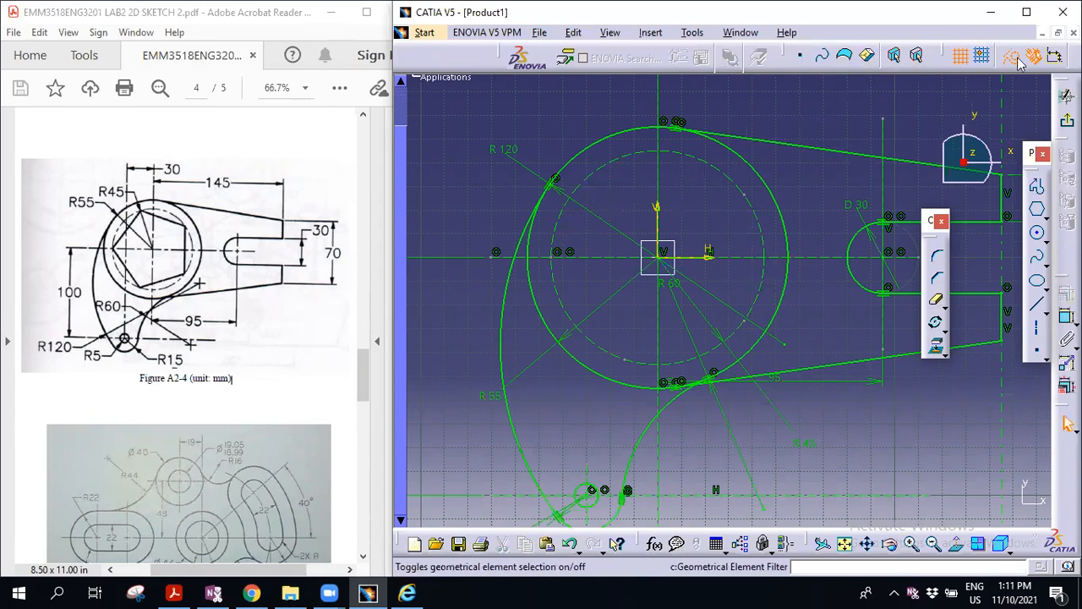
click(1037, 188)
click(555, 253)
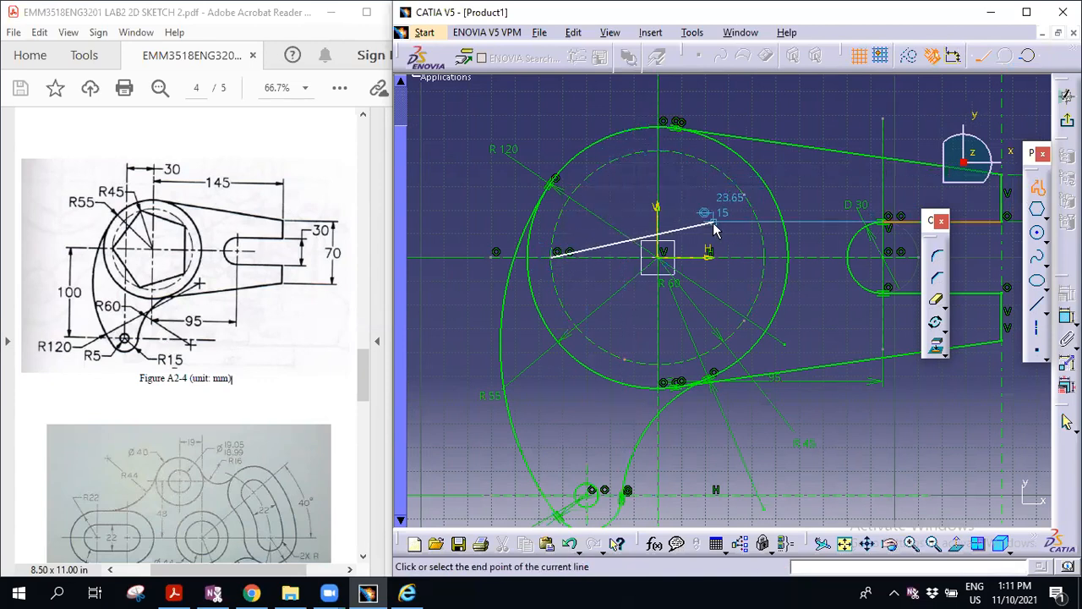
key(Escape)
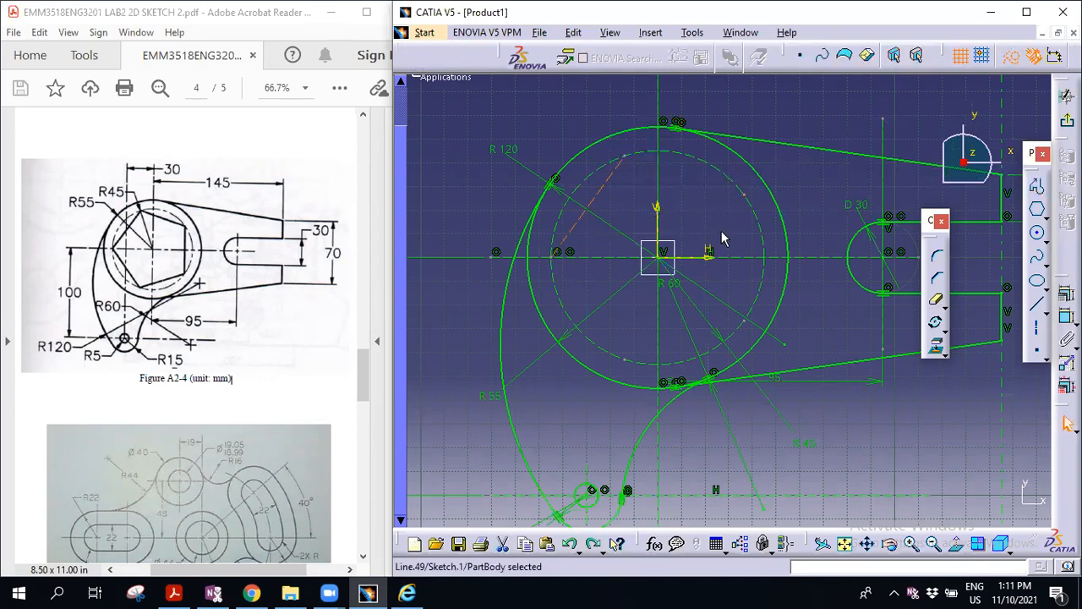
Convert the pentagon's upper-left edge to a standard line and draw the other four edges through the rotated points to close the pentagon
click(585, 225)
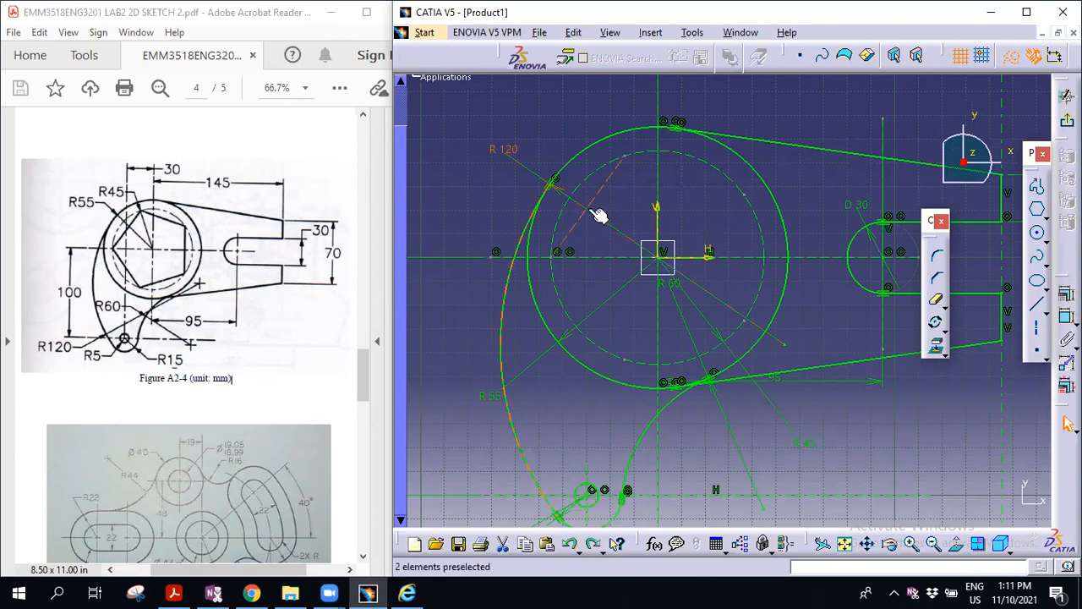
click(593, 201)
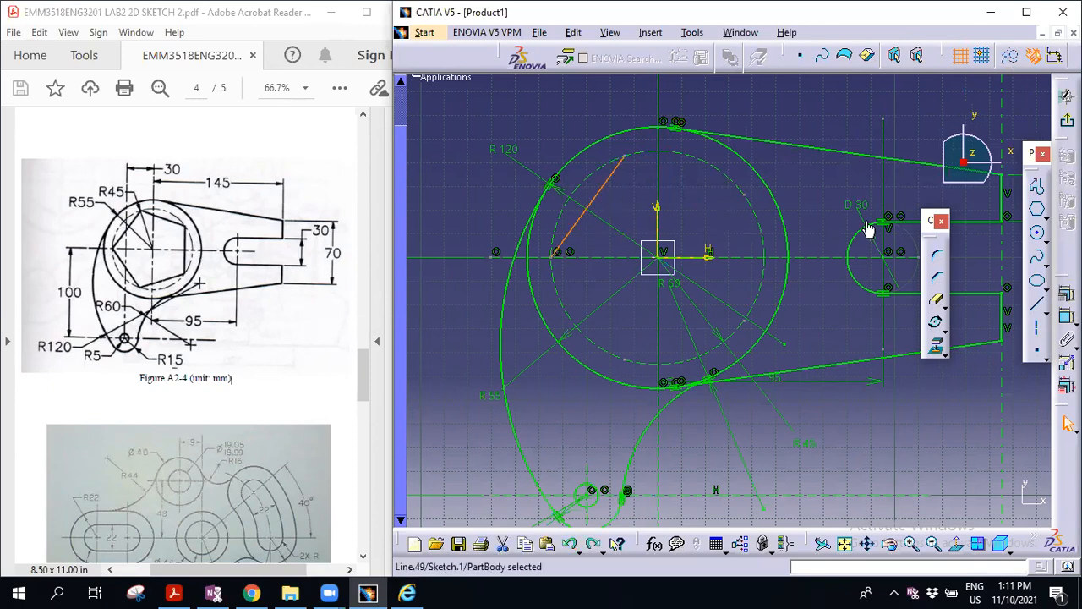
click(1038, 186)
click(626, 157)
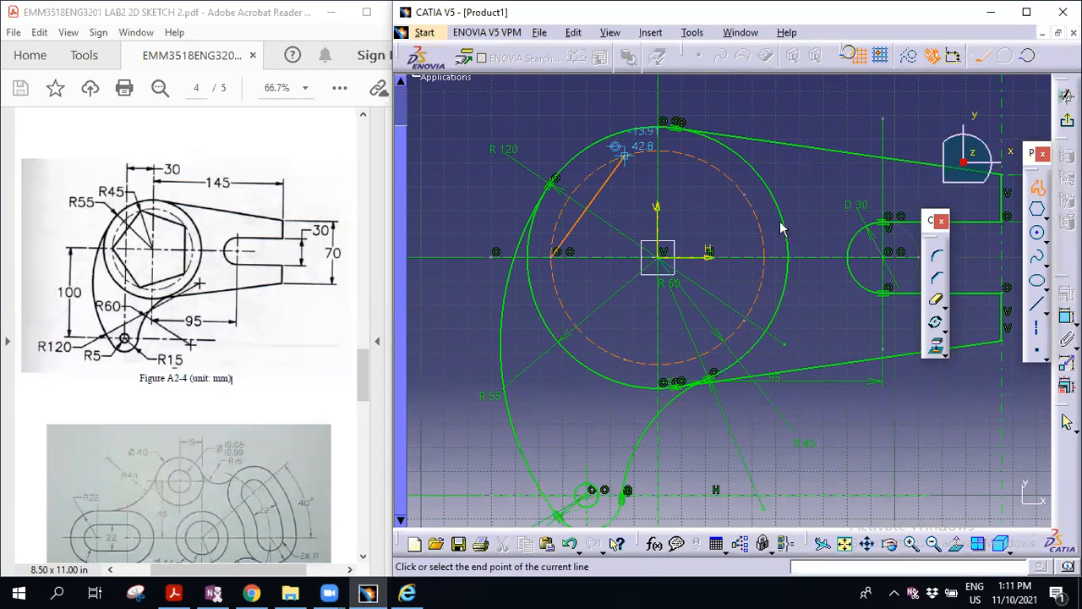
click(744, 194)
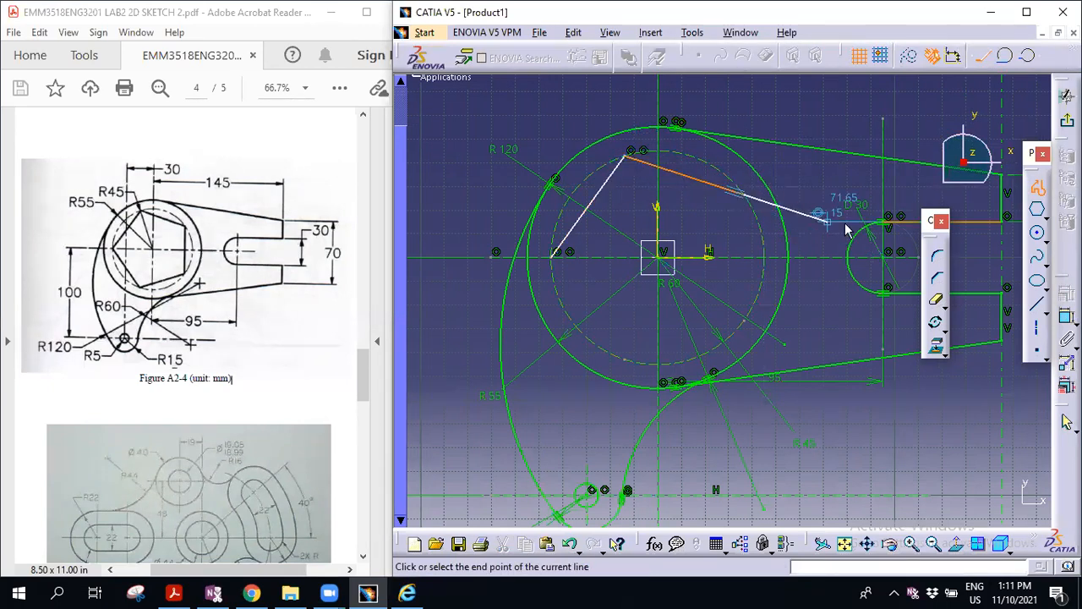
click(745, 305)
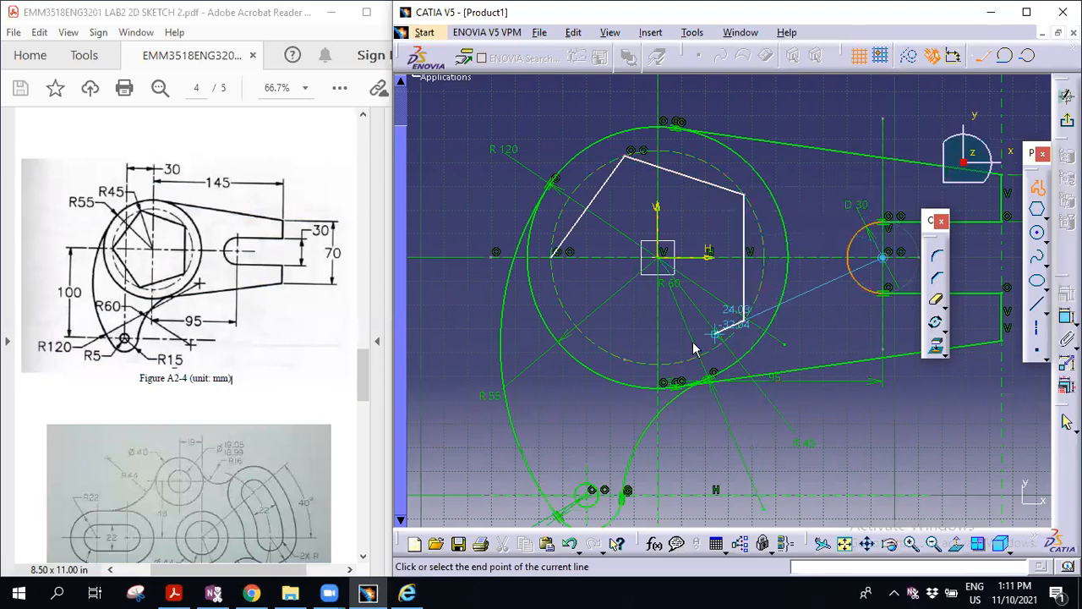
click(625, 358)
click(552, 253)
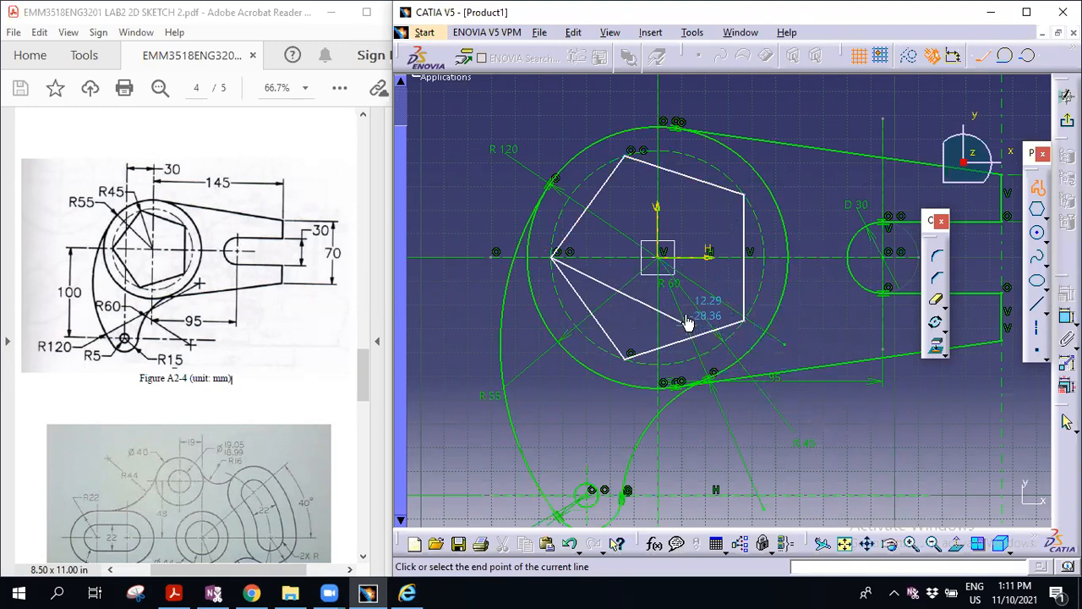
key(Escape)
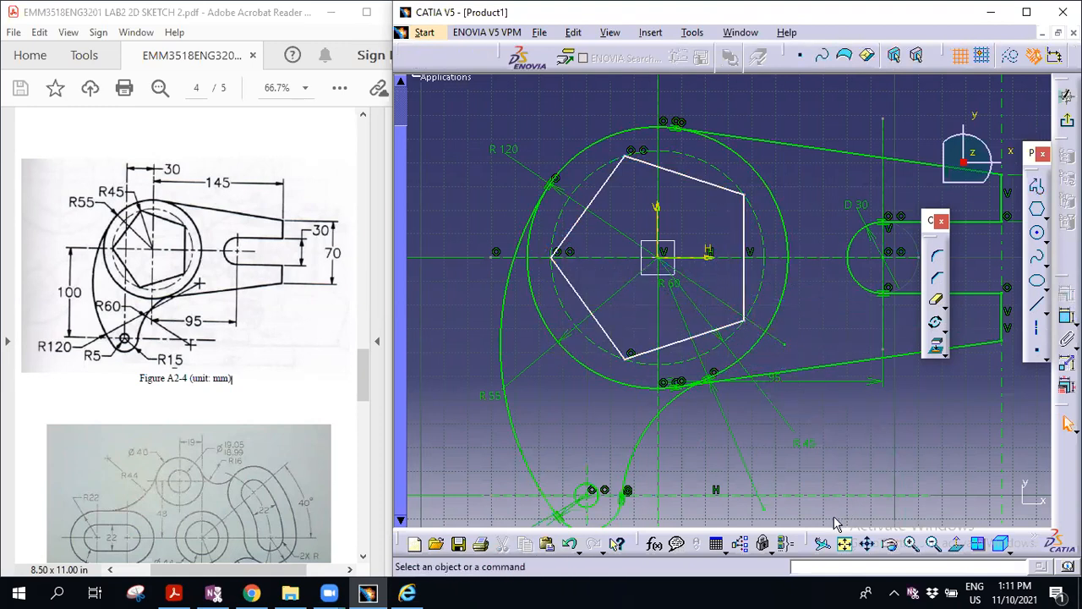
click(934, 544)
click(933, 543)
click(934, 543)
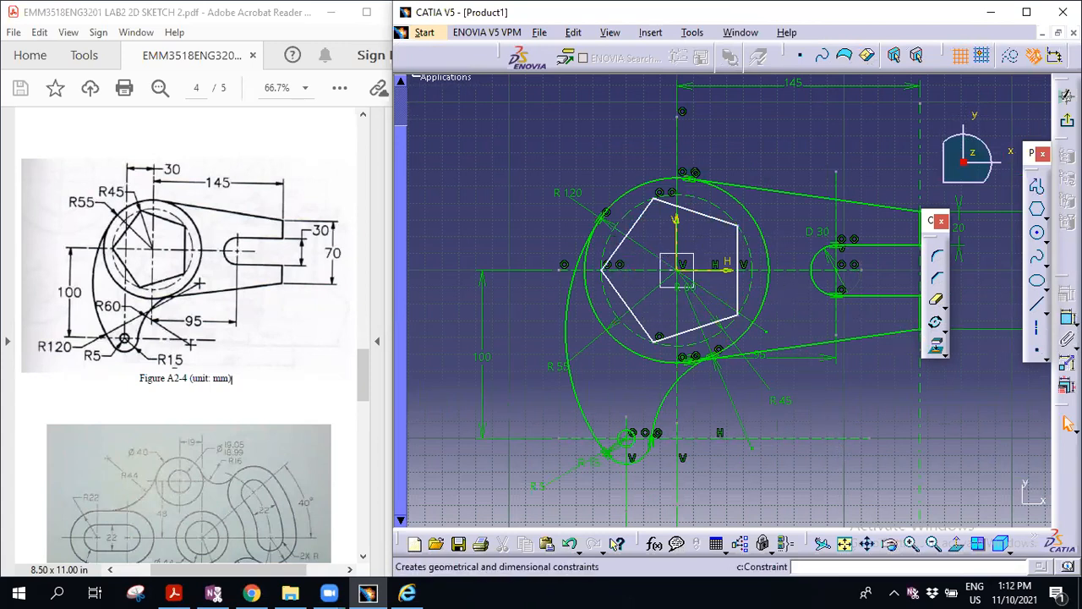
Constrain the interior angle between the pentagon's upper-left and upper-right edges, accepting 108deg as its value
click(642, 220)
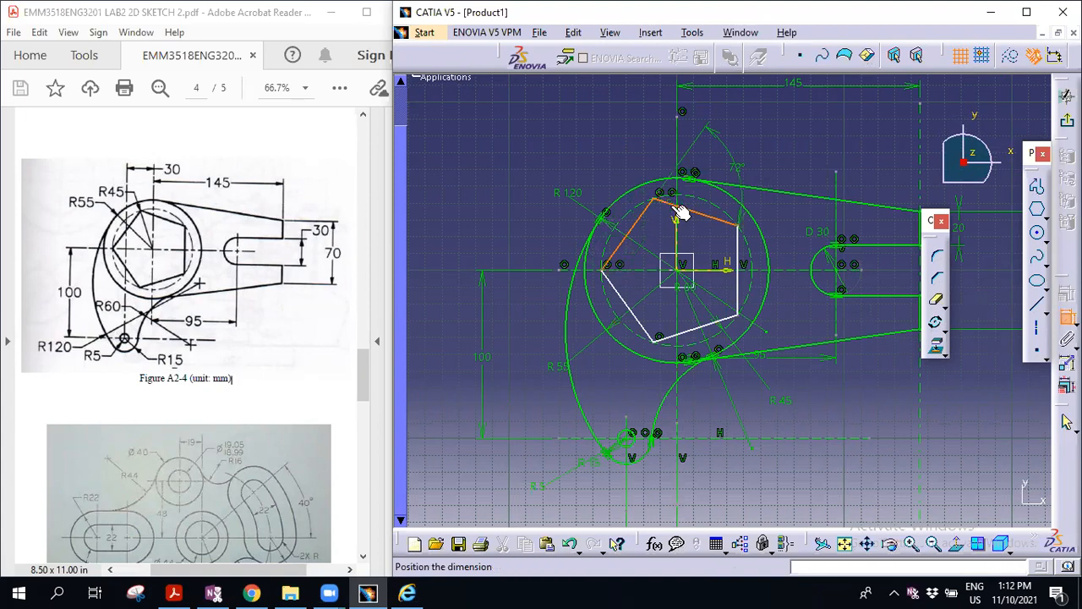
click(661, 221)
double_click(659, 210)
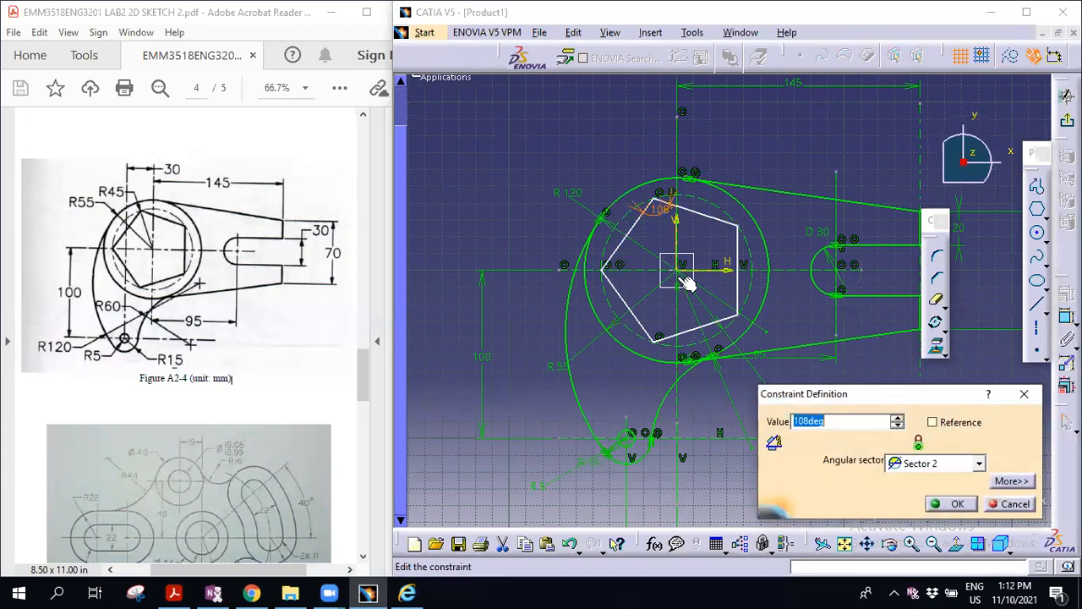
key(Return)
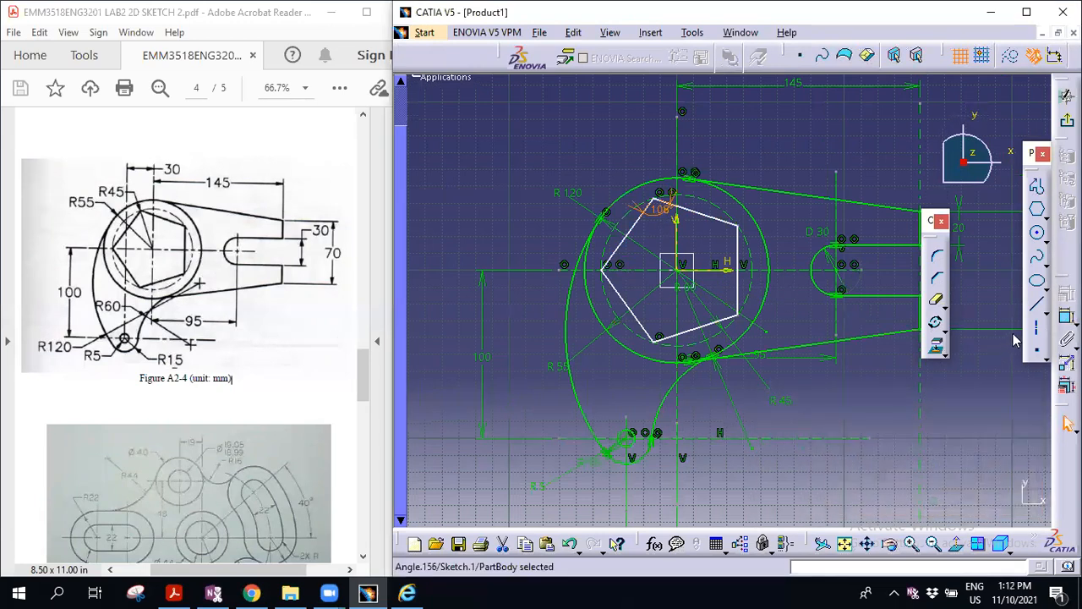
Add an interior angle constraint between the pentagon's vertical edge and its upper-right edge
click(1067, 318)
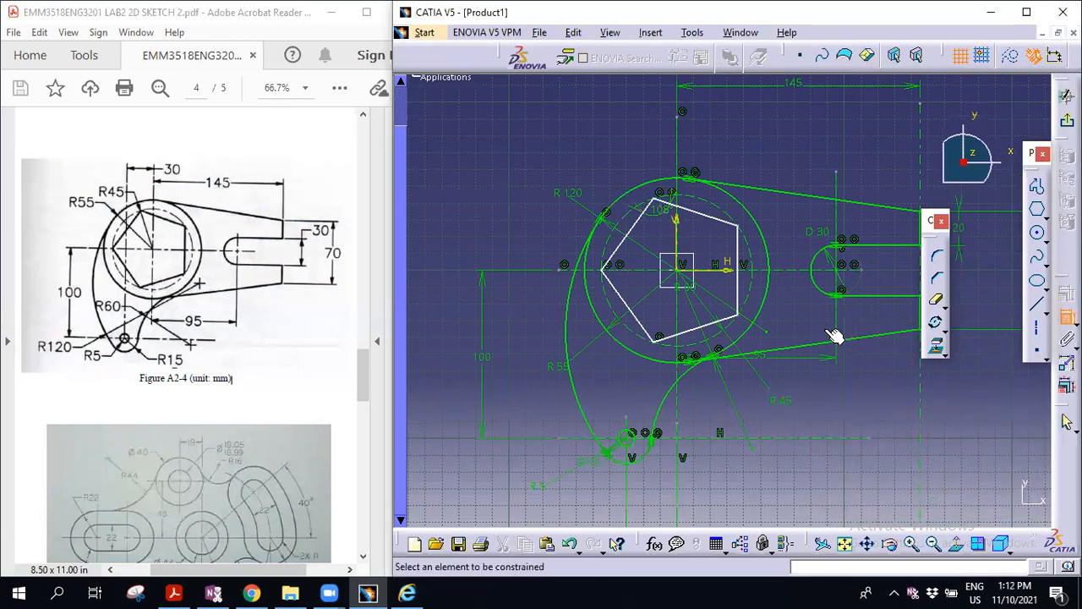
click(747, 254)
click(715, 218)
click(723, 243)
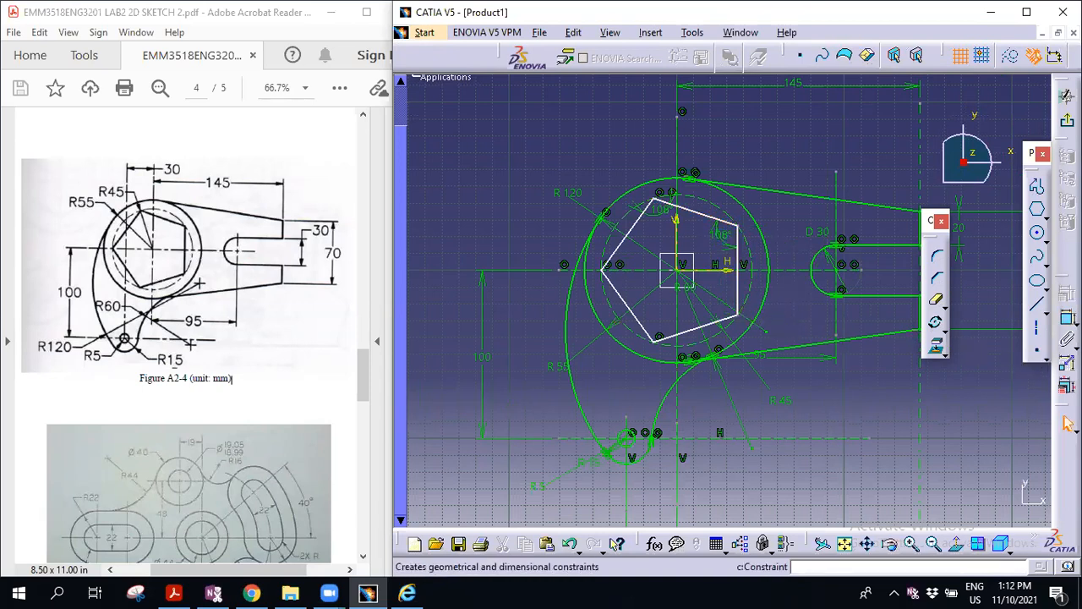
Add an interior angle constraint between the pentagon's vertical edge and its lower-right edge
click(1067, 317)
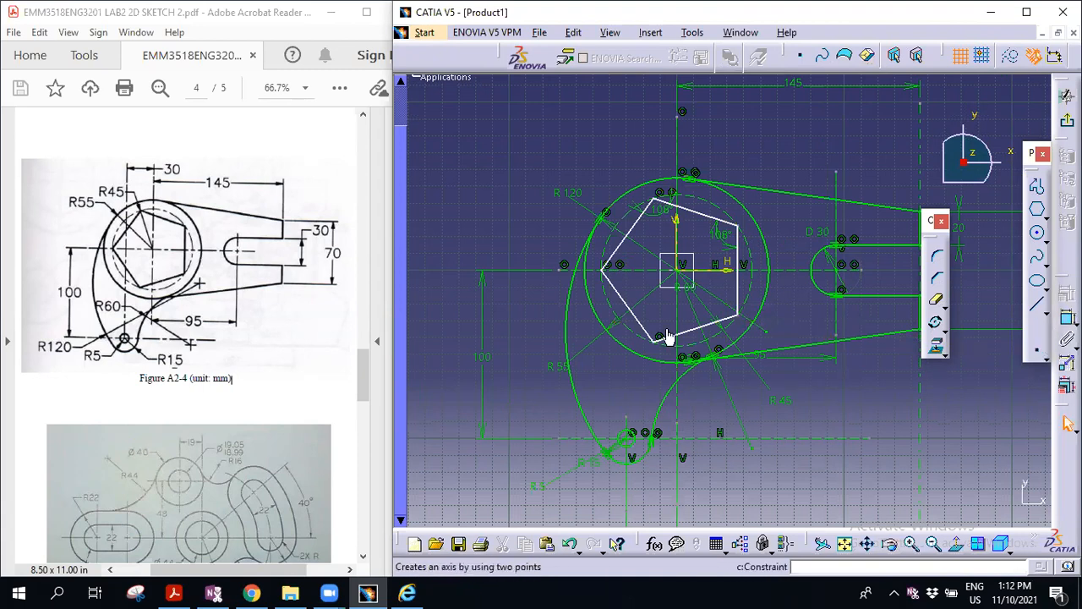
click(719, 310)
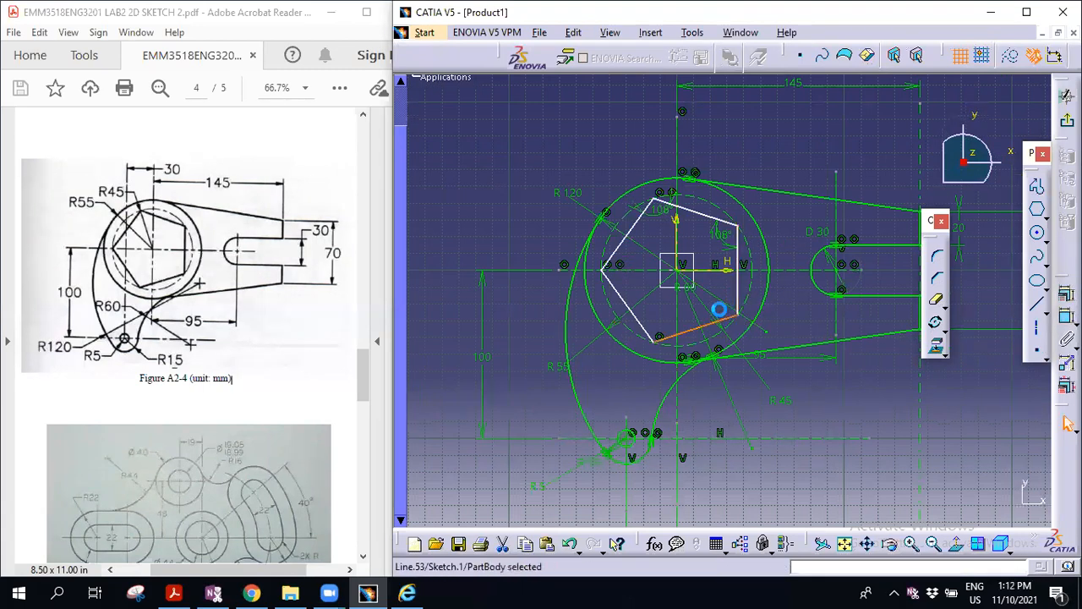
click(738, 298)
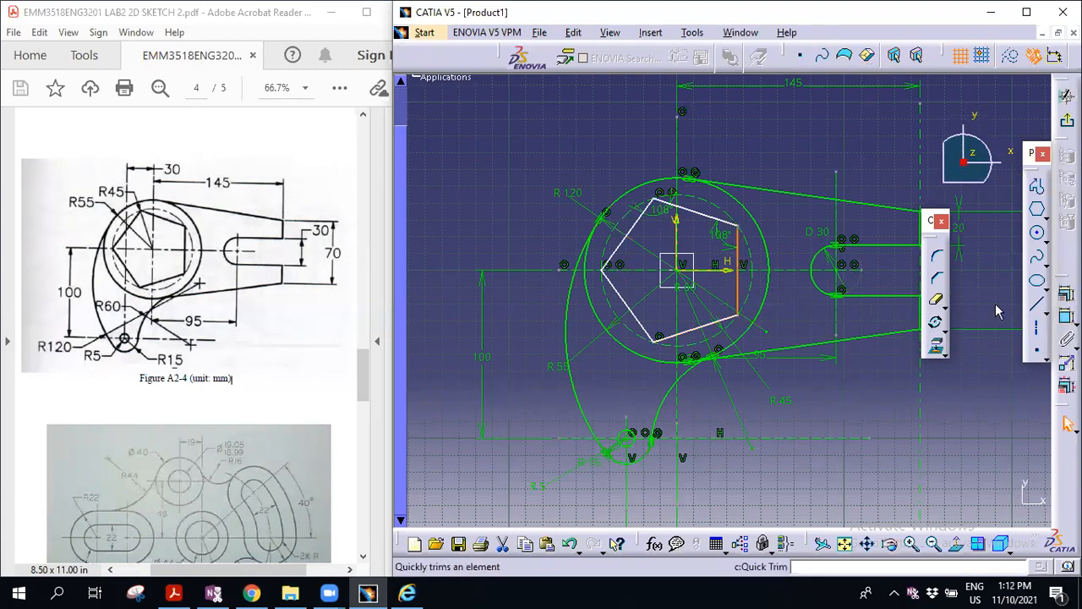
click(1067, 424)
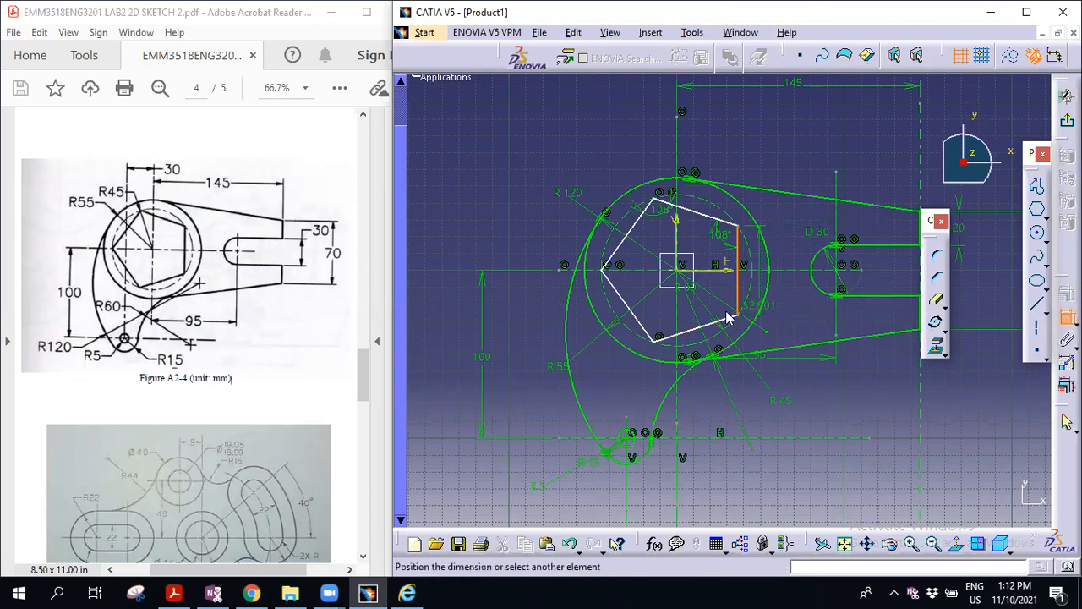
click(711, 324)
click(726, 296)
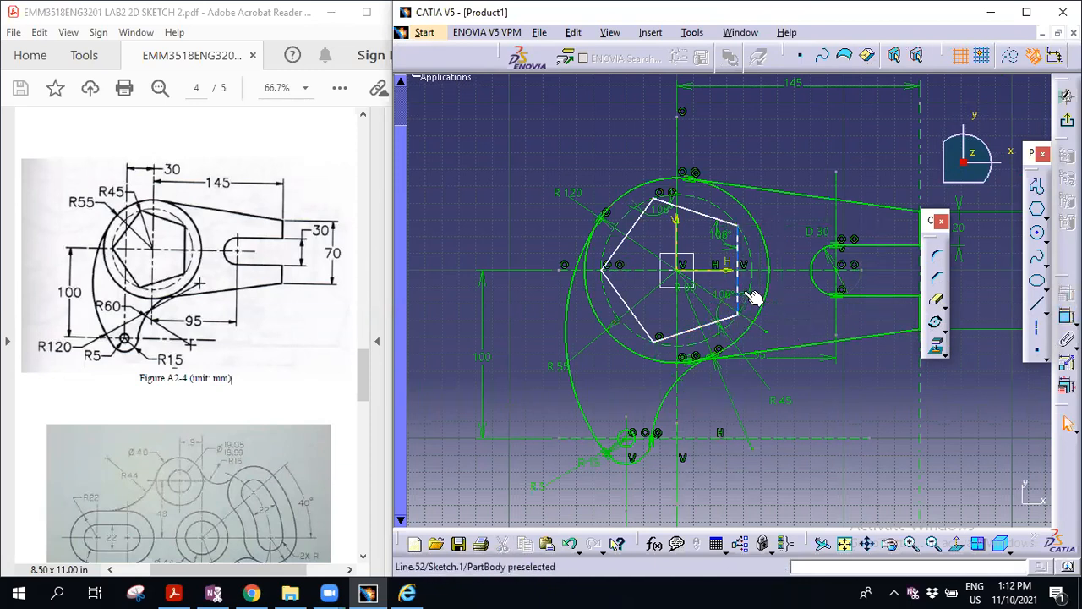
Add an angle constraint between the pentagon's lower-left edge and the horizontal axis, placed inside the pentagon
click(606, 273)
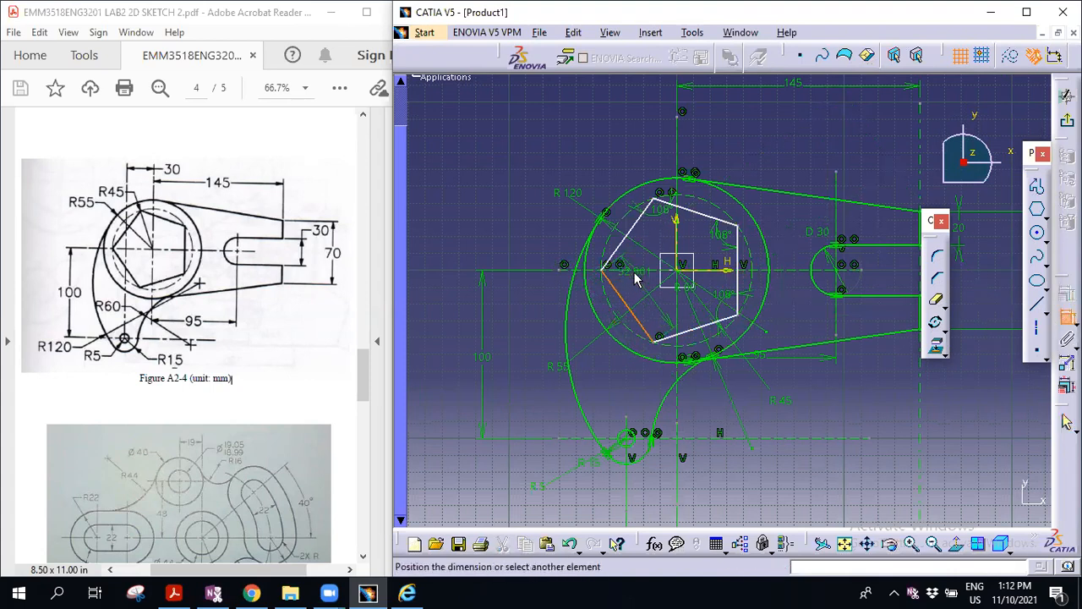
click(636, 266)
click(622, 283)
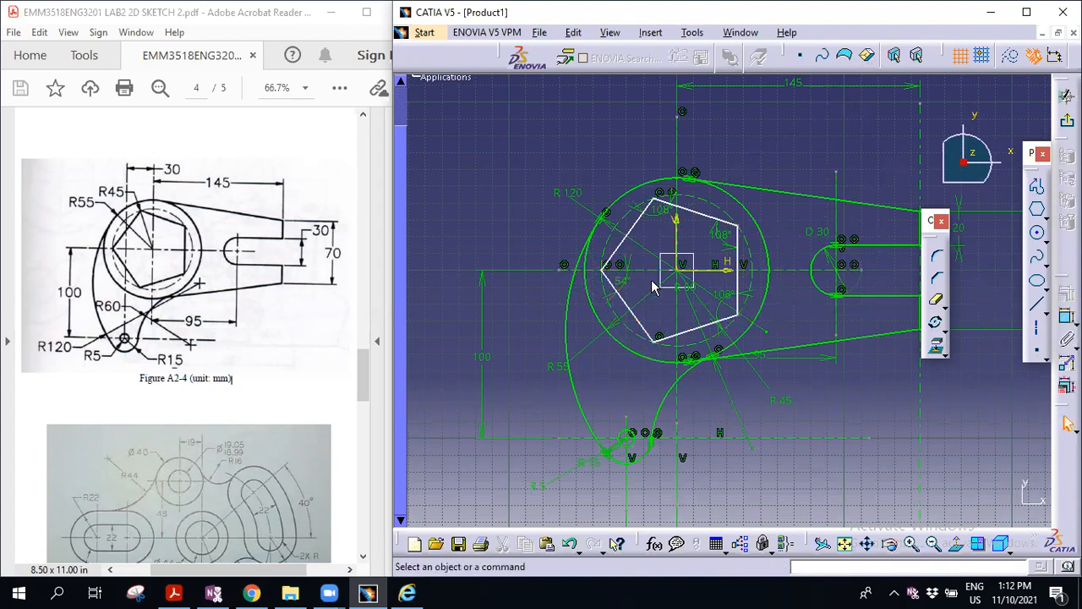
double_click(618, 248)
key(Escape)
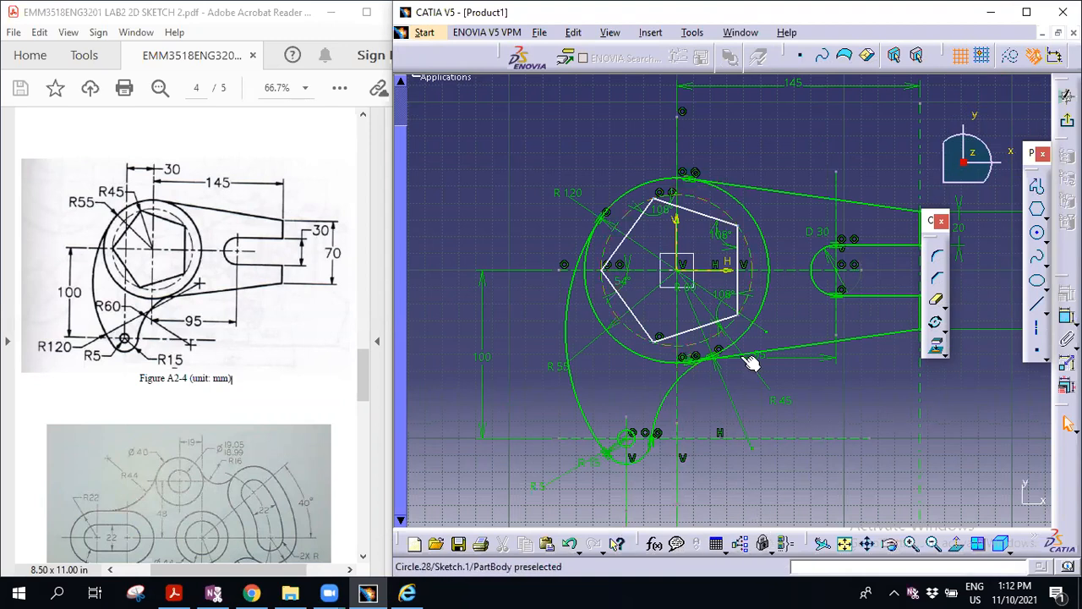
Try a length dimension on the pentagon's upper-left edge and delete it
click(1067, 316)
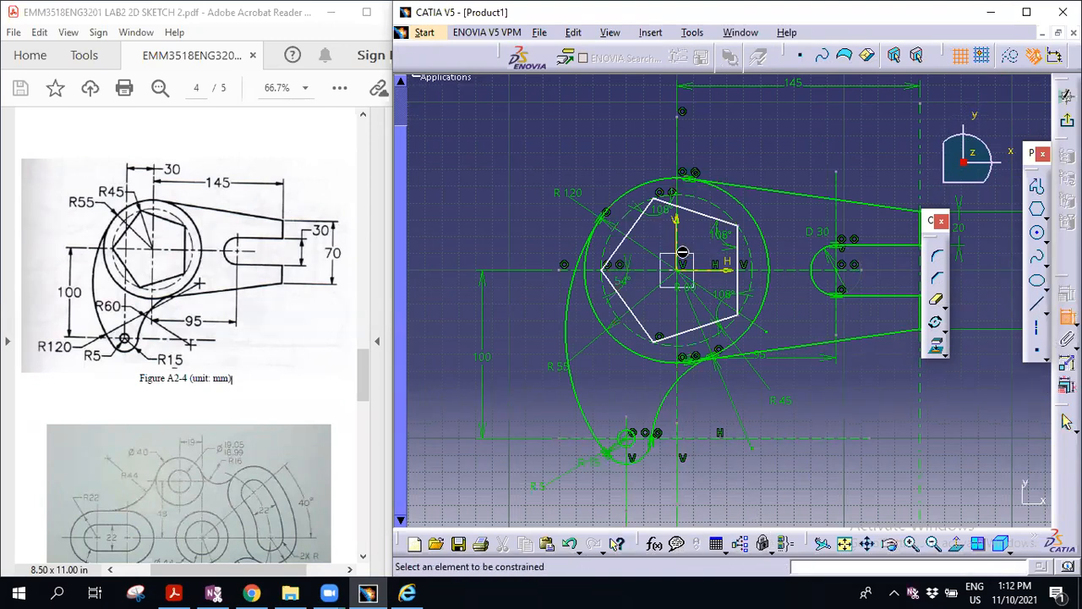
click(621, 242)
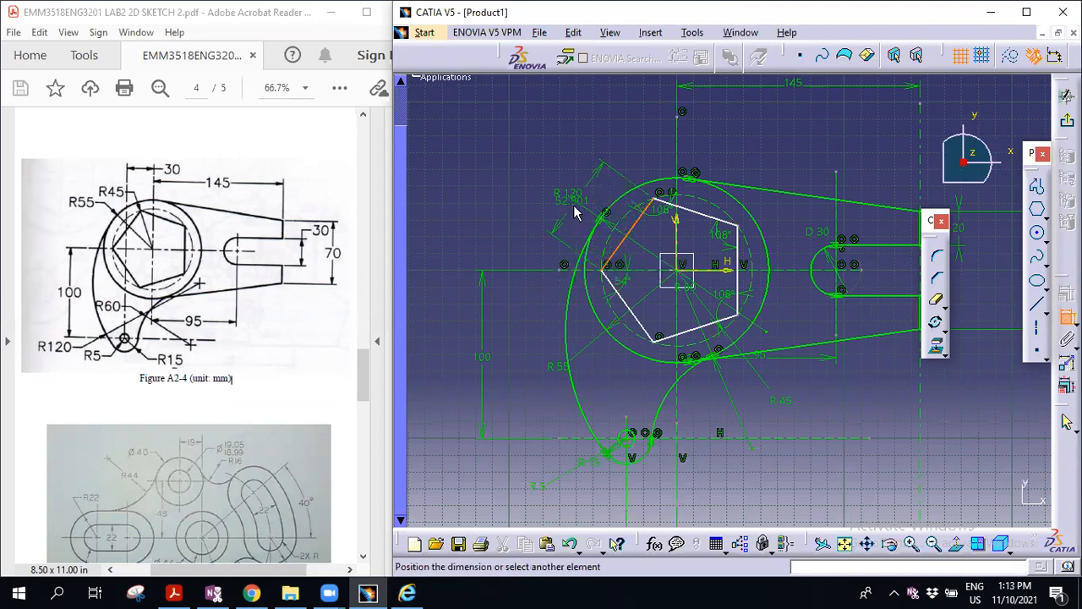
click(639, 235)
click(648, 233)
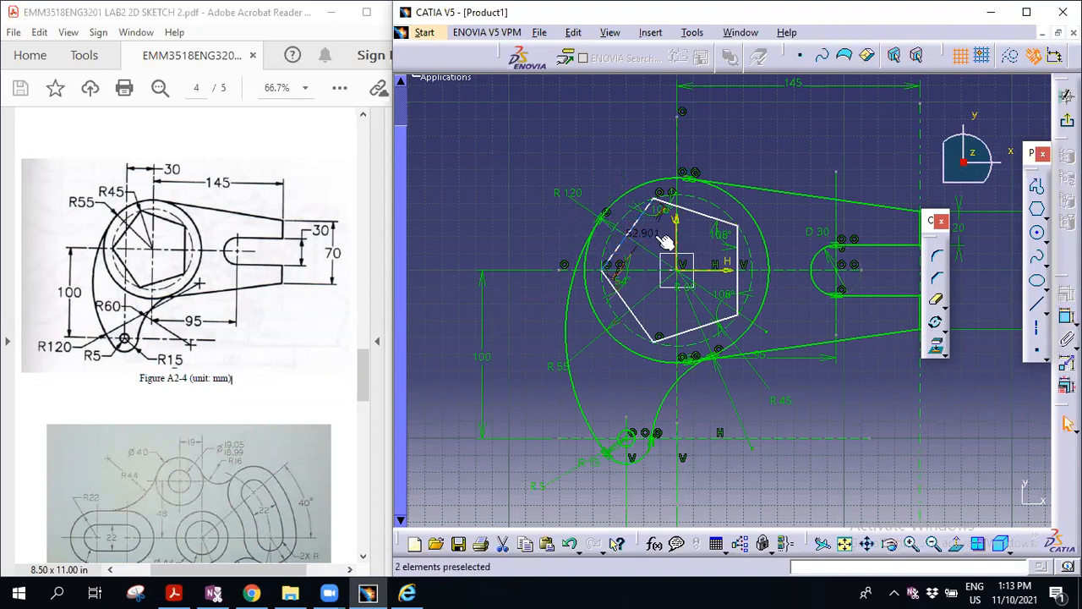
key(Delete)
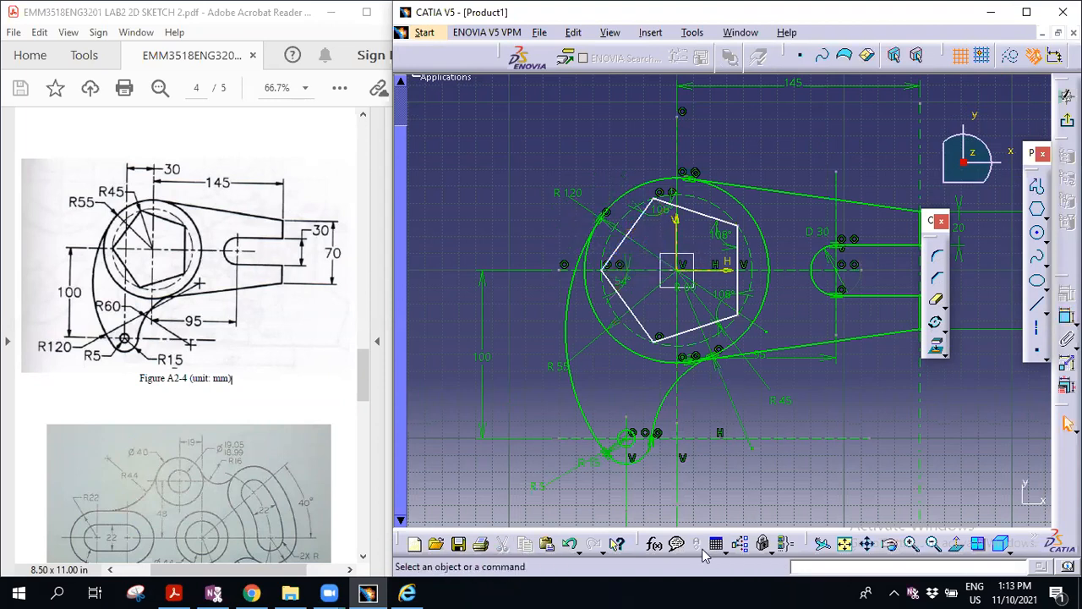